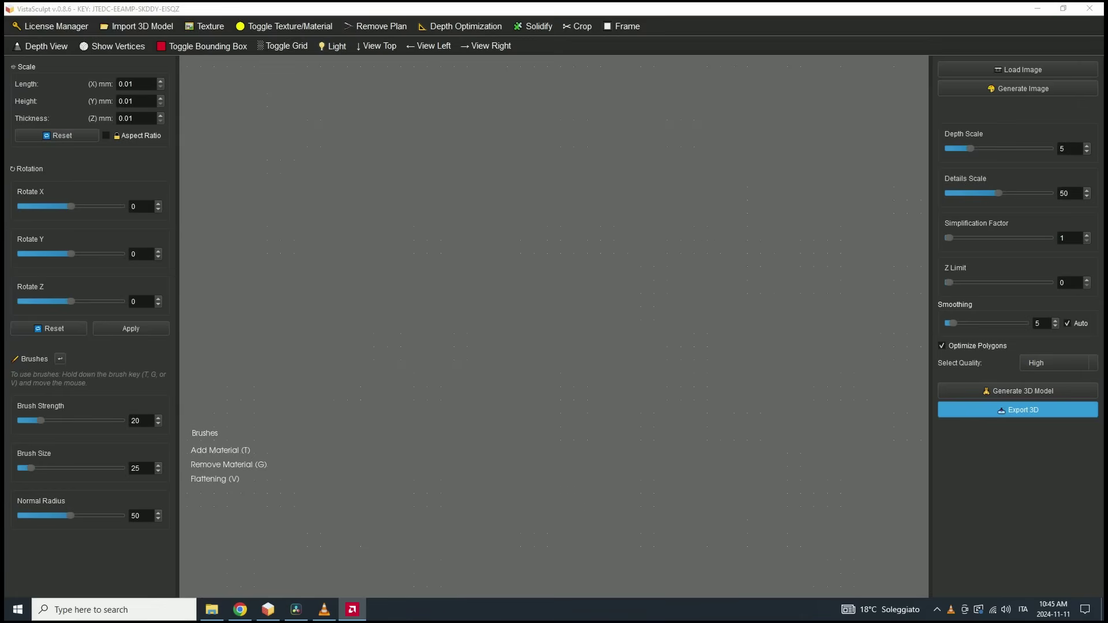
Start a Generate Image request and paste the polar-bear prompt into Description.
click(324, 609)
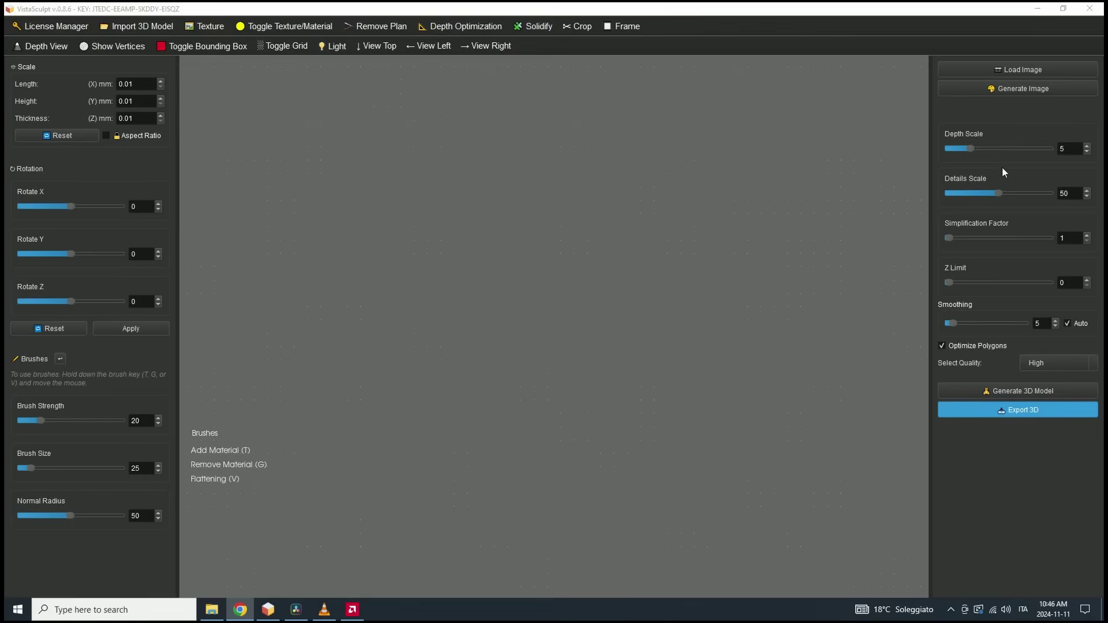
click(968, 106)
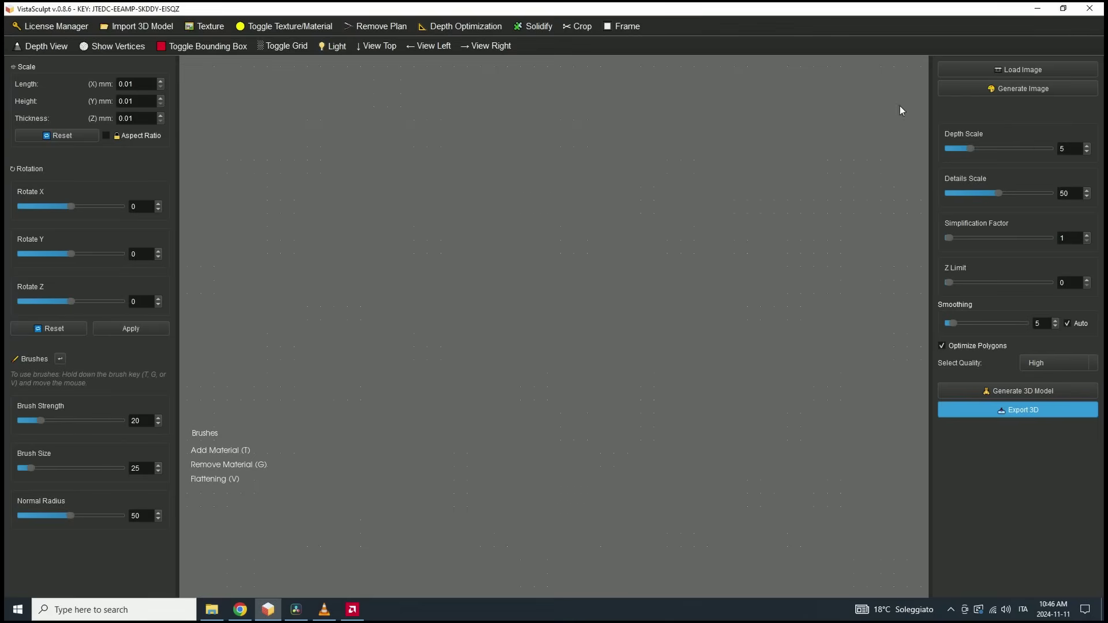
click(1014, 87)
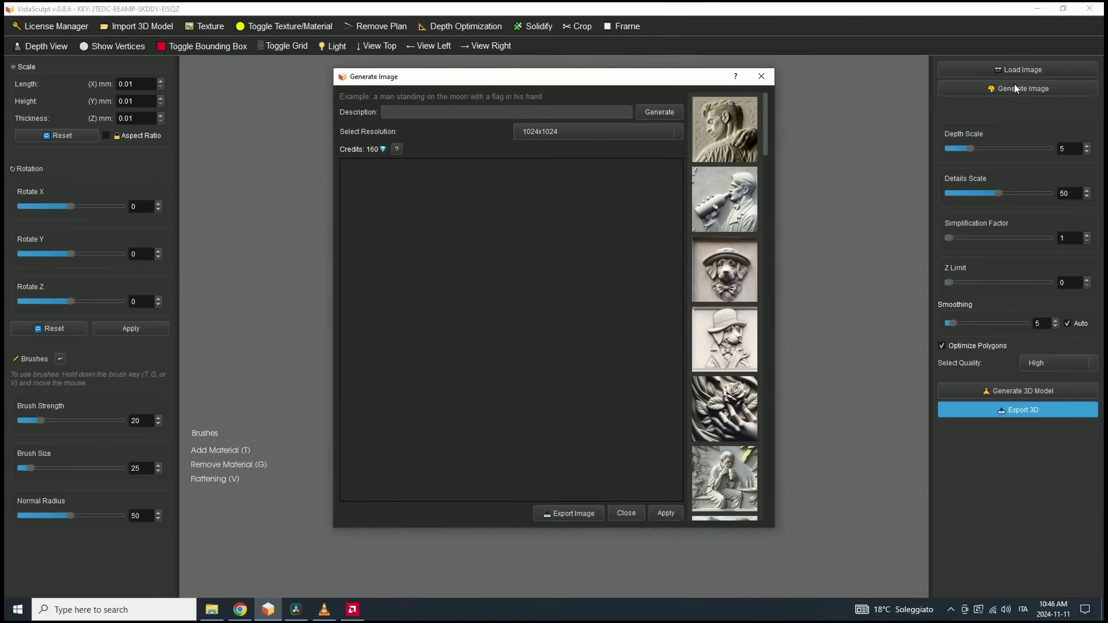
mouse_move(765, 110)
mouse_down()
mouse_move(754, 221)
mouse_move(762, 301)
mouse_move(771, 108)
mouse_up()
key(ctrl+v)
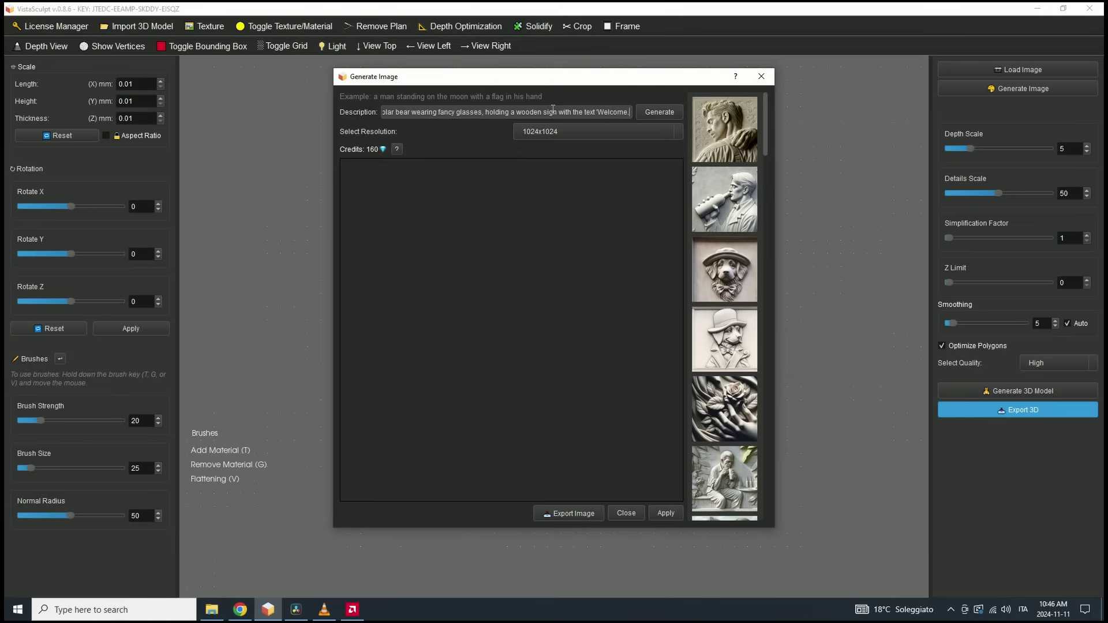
Add a closing quote to the prompt and keep 1024x1024 resolution.
drag(429, 111, 349, 112)
click(401, 111)
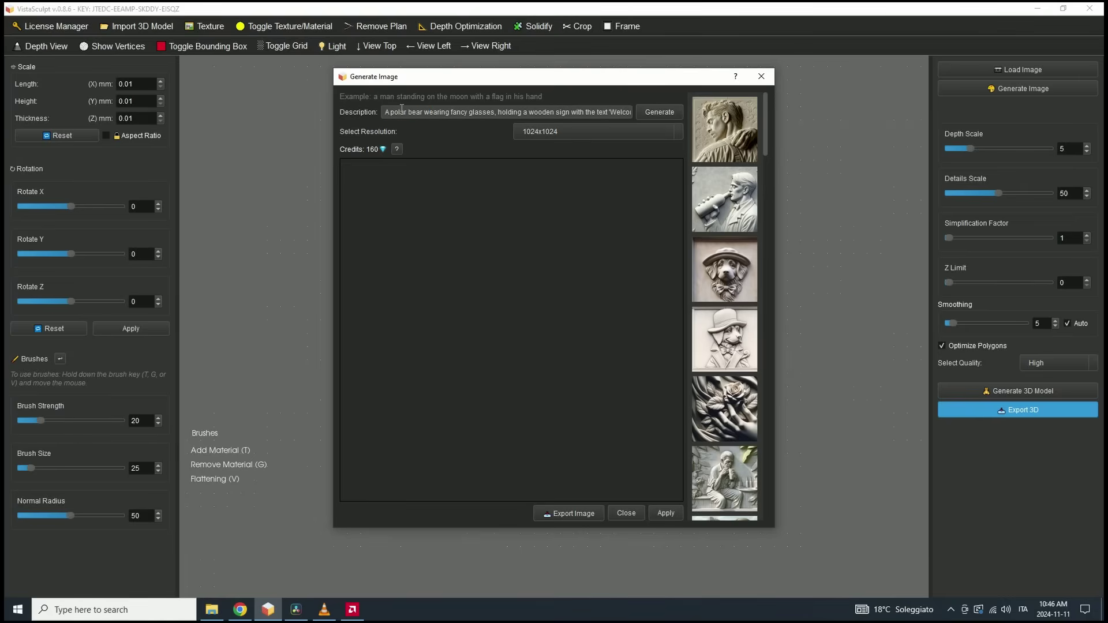
drag(401, 110, 642, 110)
click(628, 112)
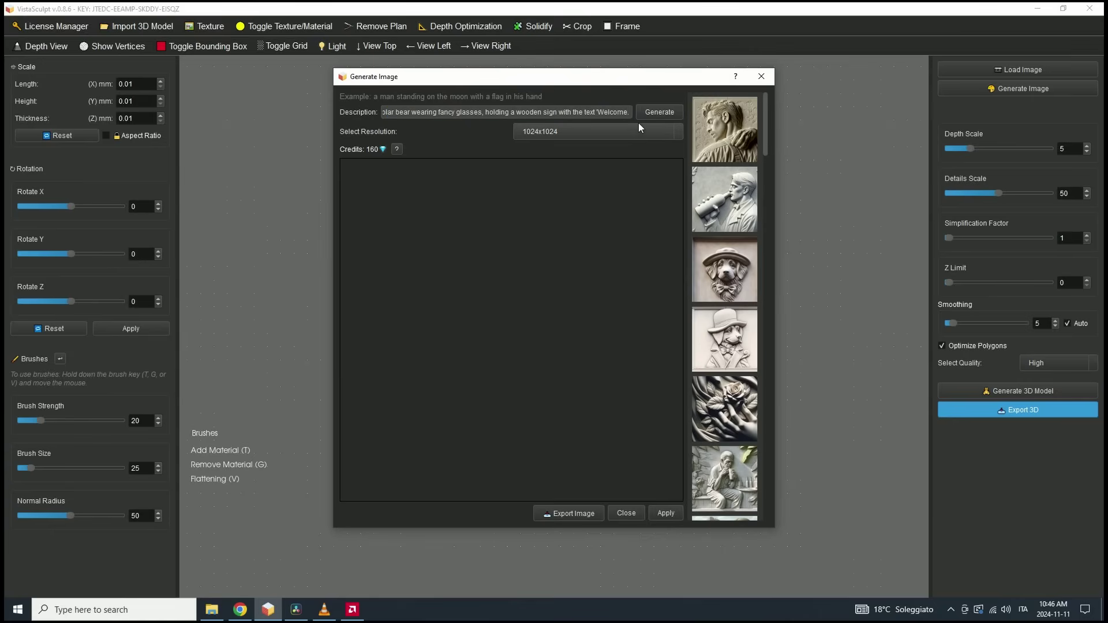
text(')
click(639, 128)
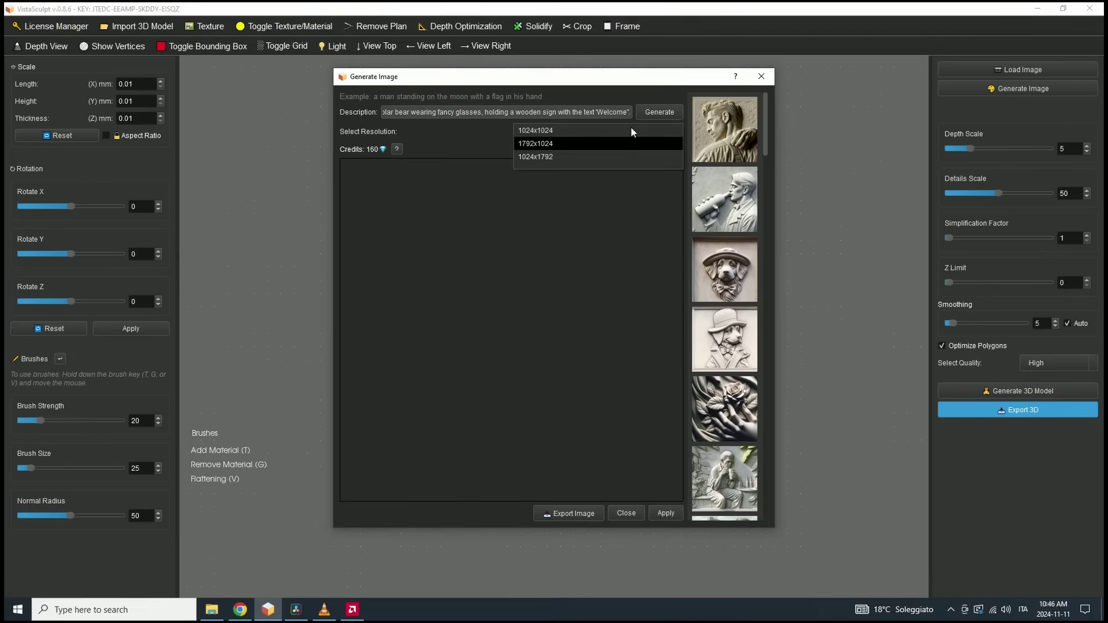
click(631, 130)
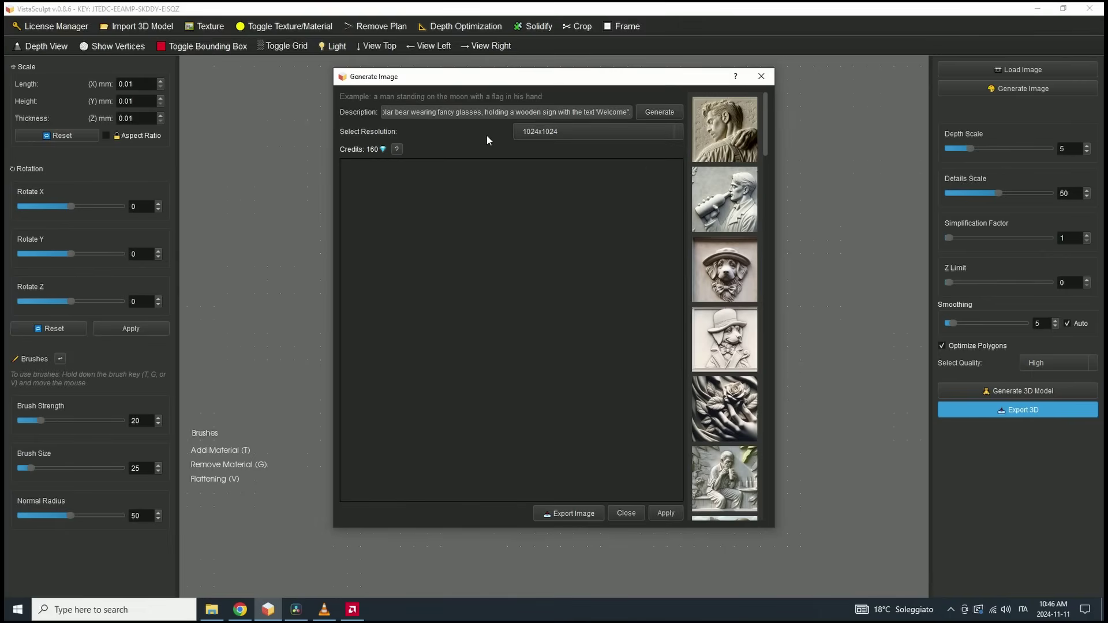
Generate the bear-in-glasses 'Welcome' sign image and apply it as the 1024x1024 source.
click(663, 112)
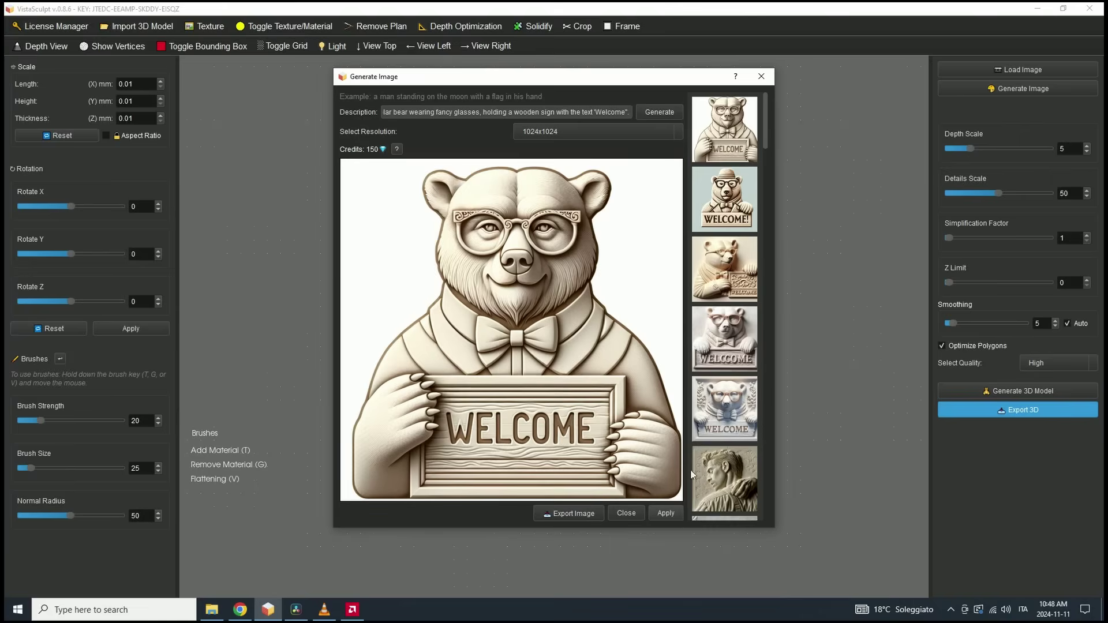
scroll(752, 335, down, 2)
scroll(751, 341, down, 3)
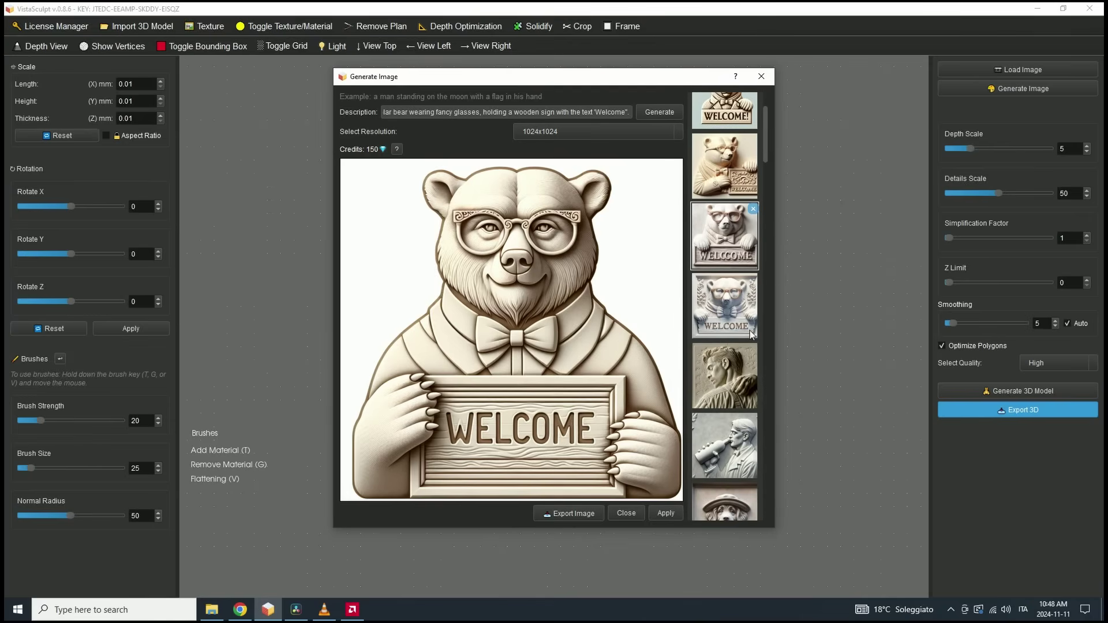
scroll(749, 345, up, 1)
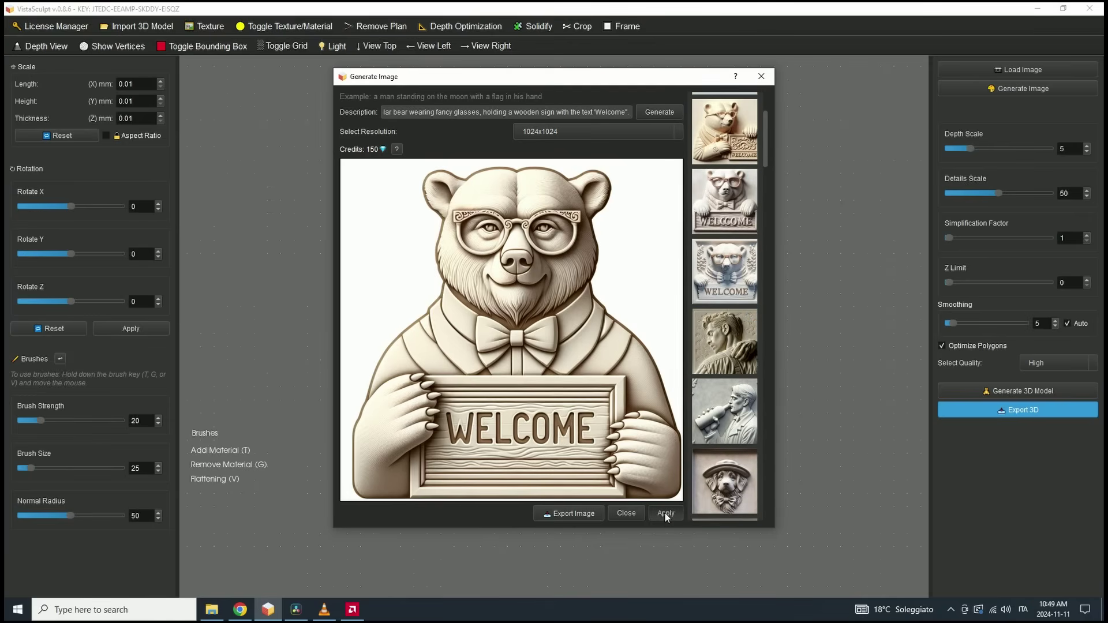
scroll(751, 327, down, 3)
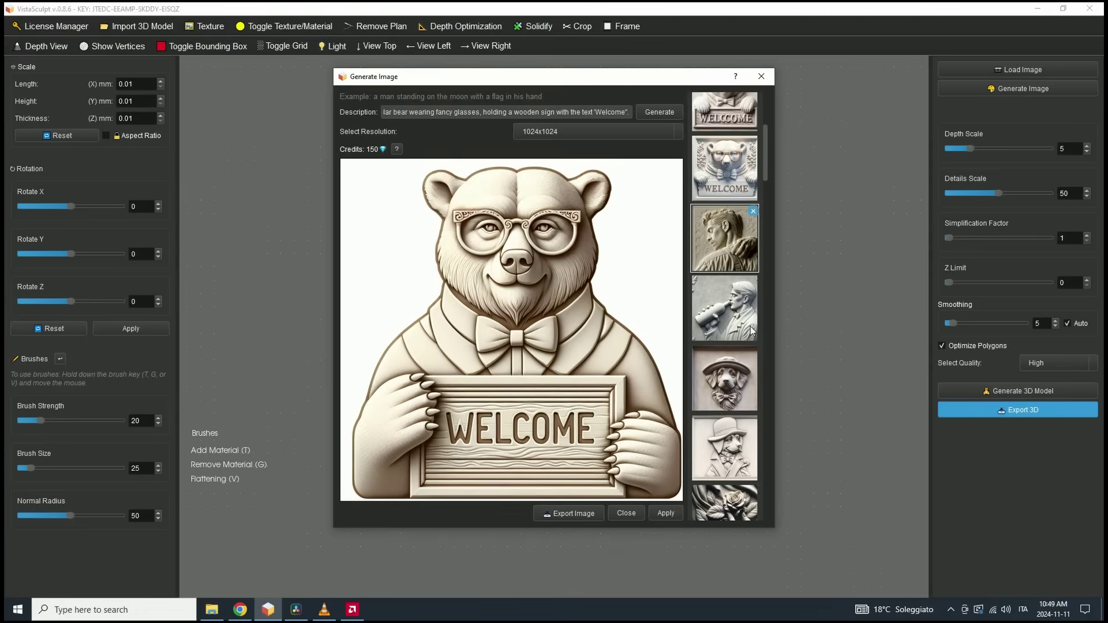
click(667, 513)
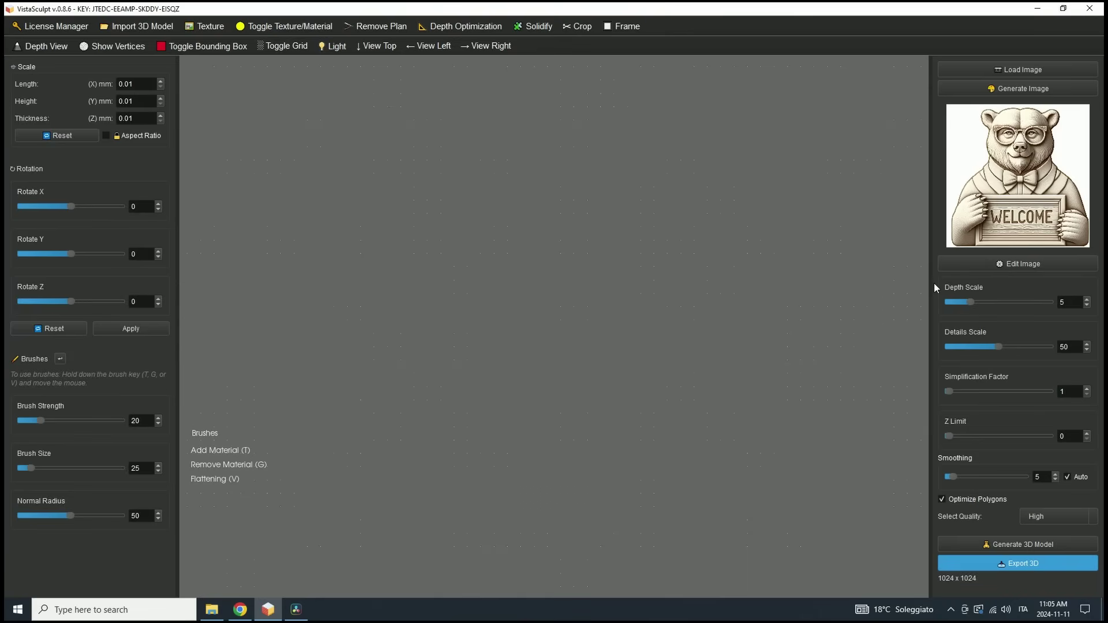
Remove the bear image's white background, spending a credit, and apply the cut-out.
click(1024, 263)
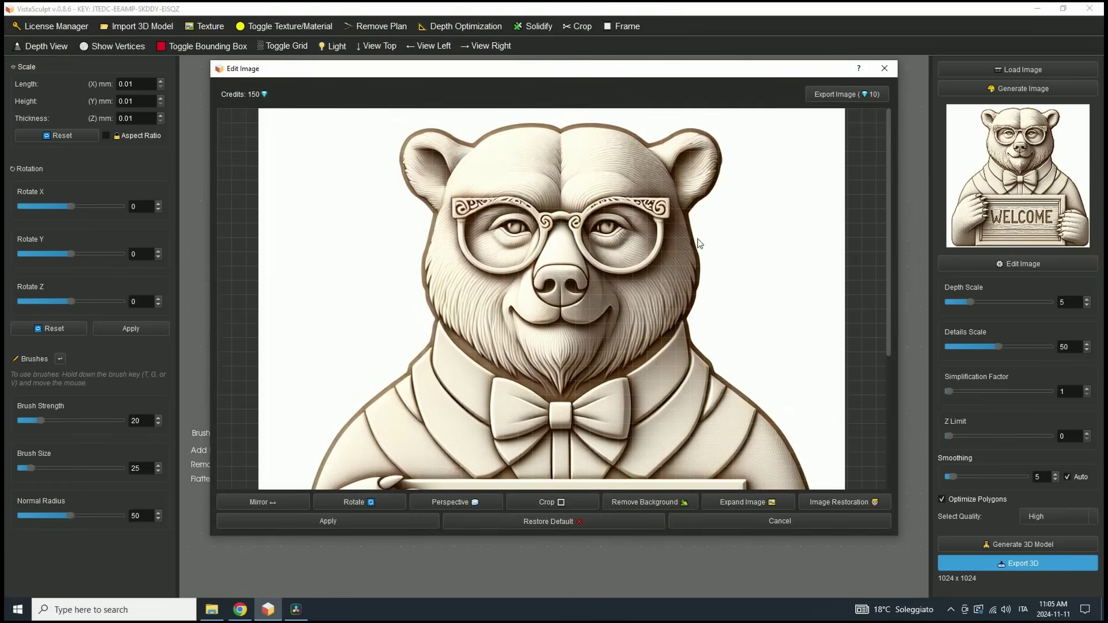
scroll(674, 243, down, 4)
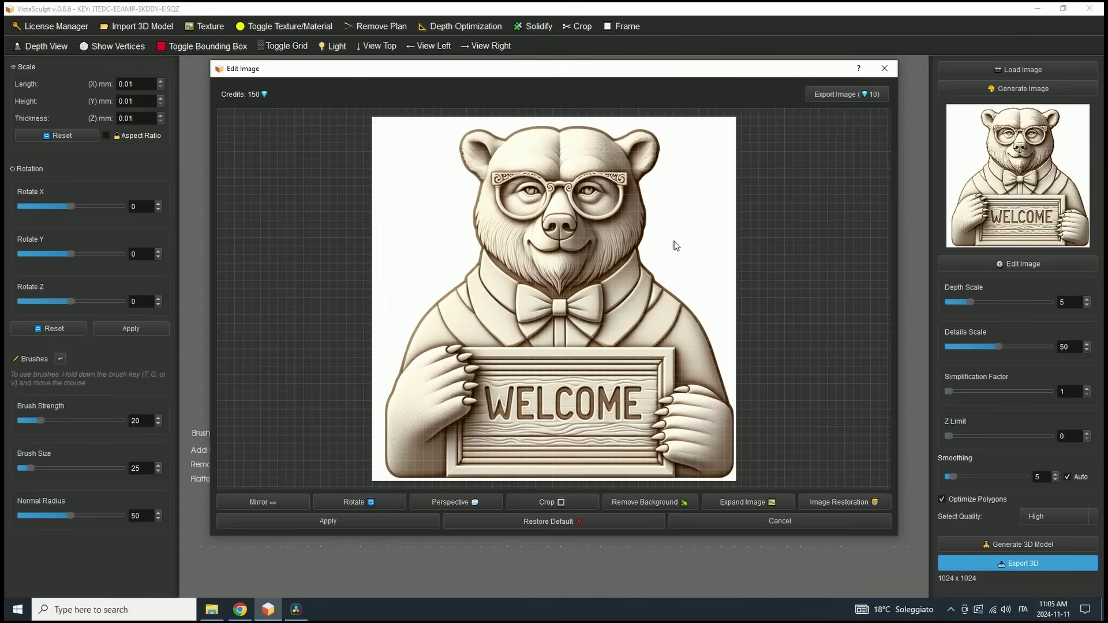
click(654, 500)
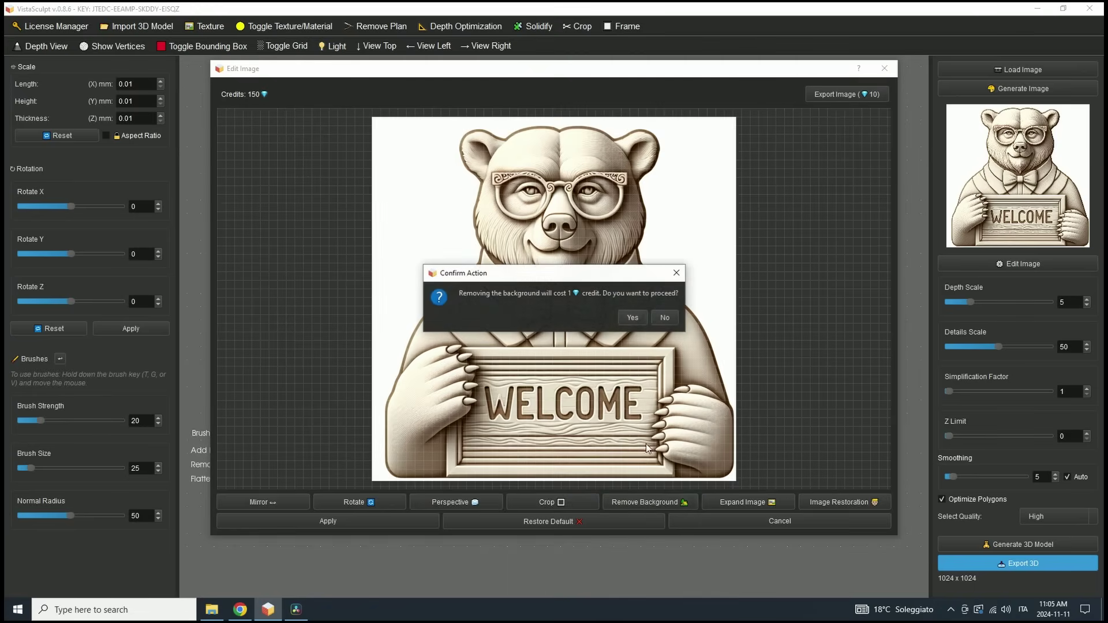
click(640, 316)
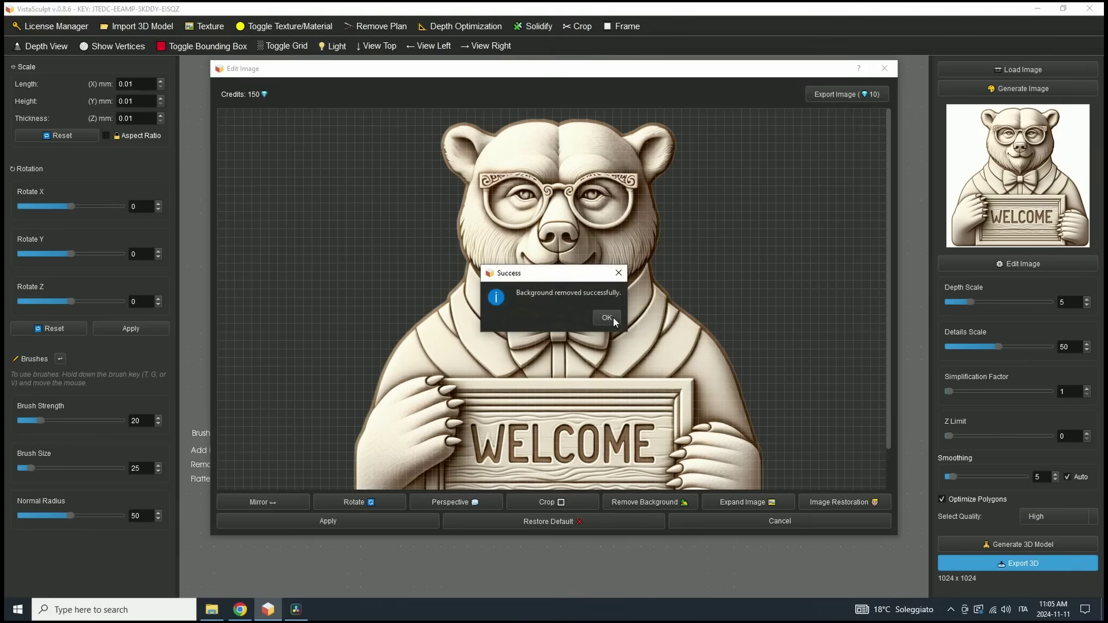
click(613, 317)
click(403, 521)
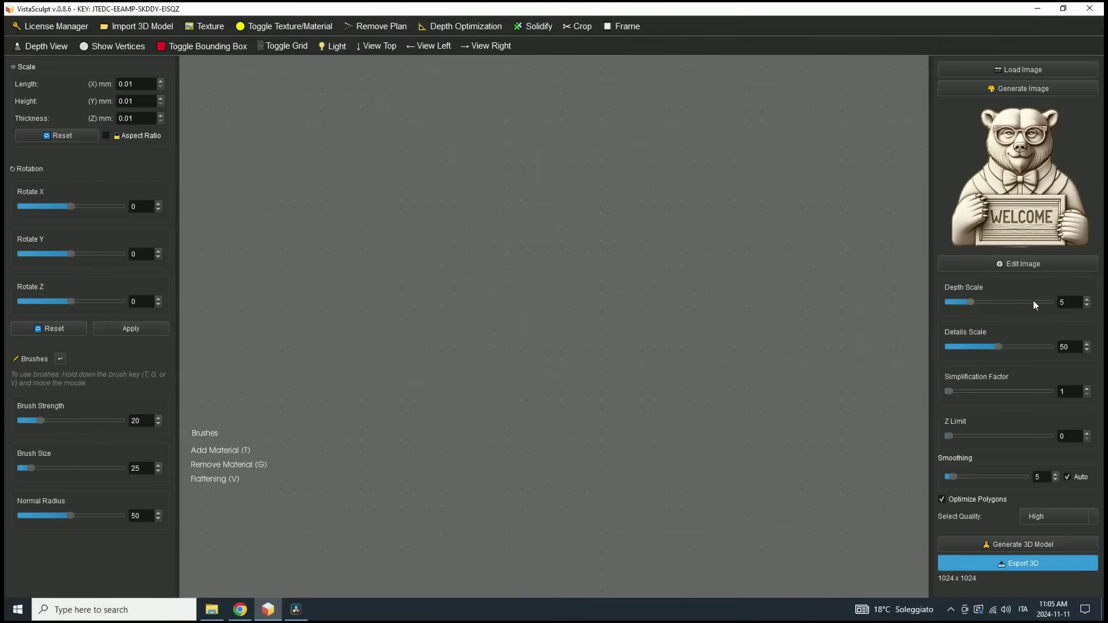
Set Depth Scale to 3 and generate the 3D bear relief.
double_click(1067, 300)
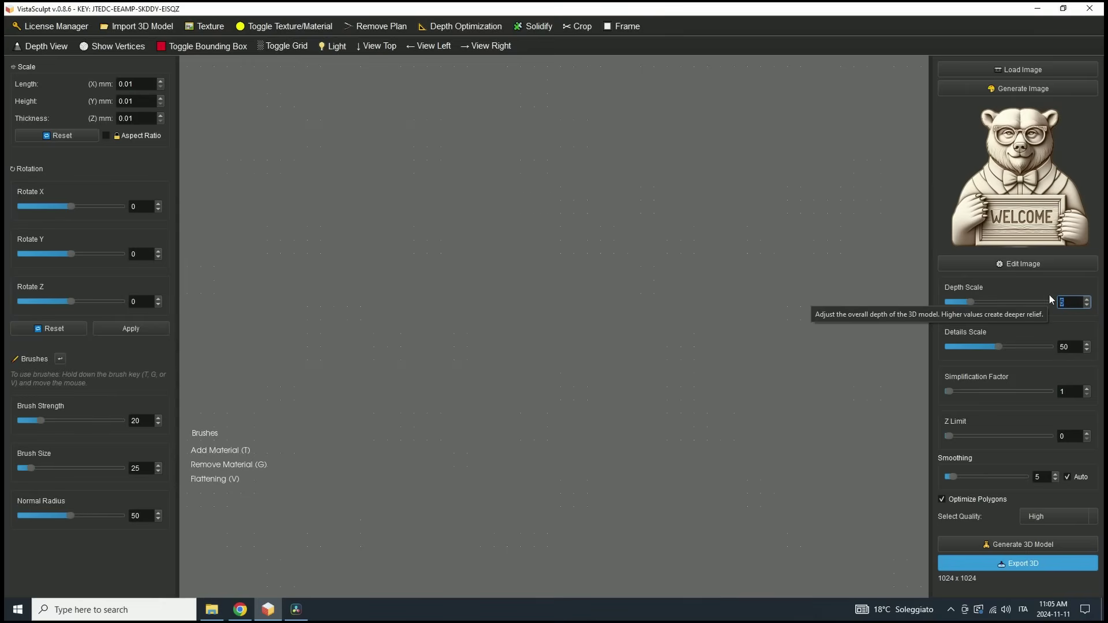
text(3)
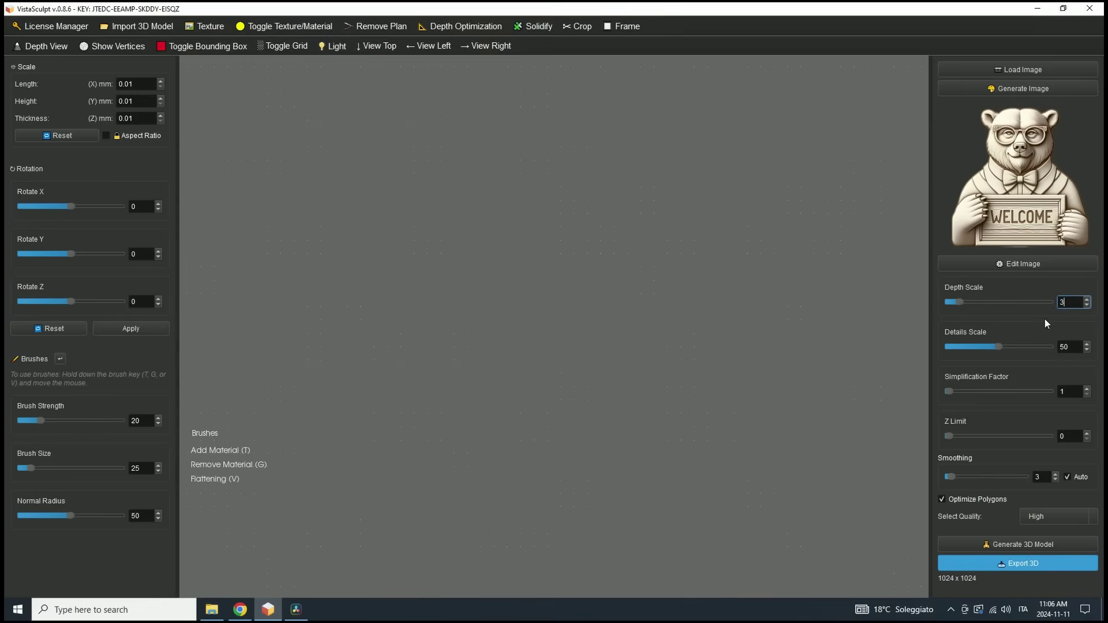
key(Return)
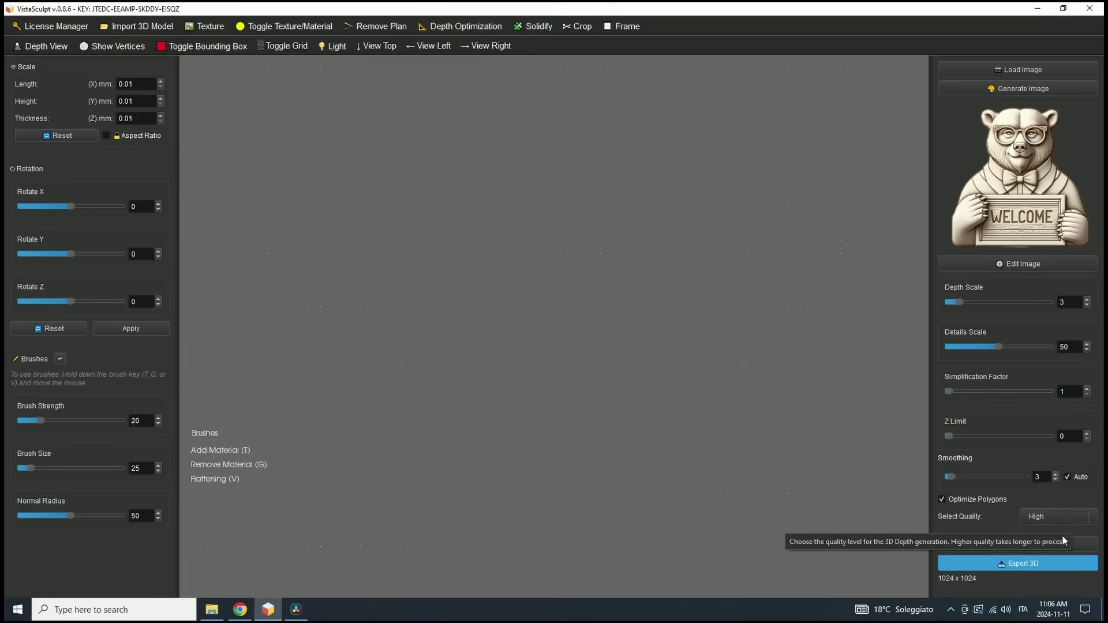
click(993, 544)
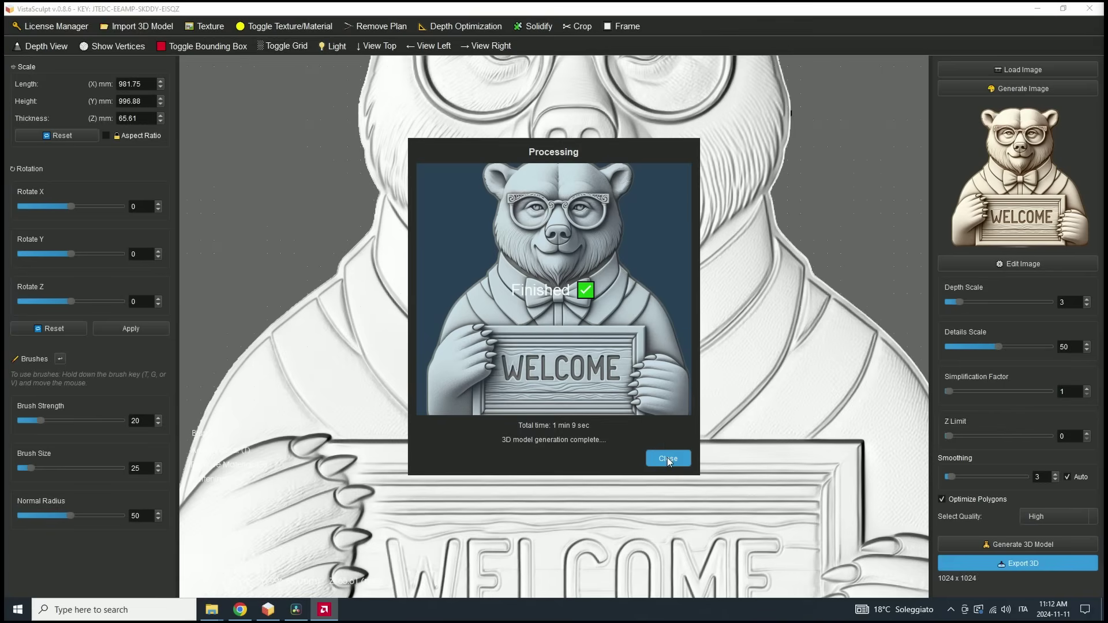
click(667, 458)
scroll(628, 385, down, 5)
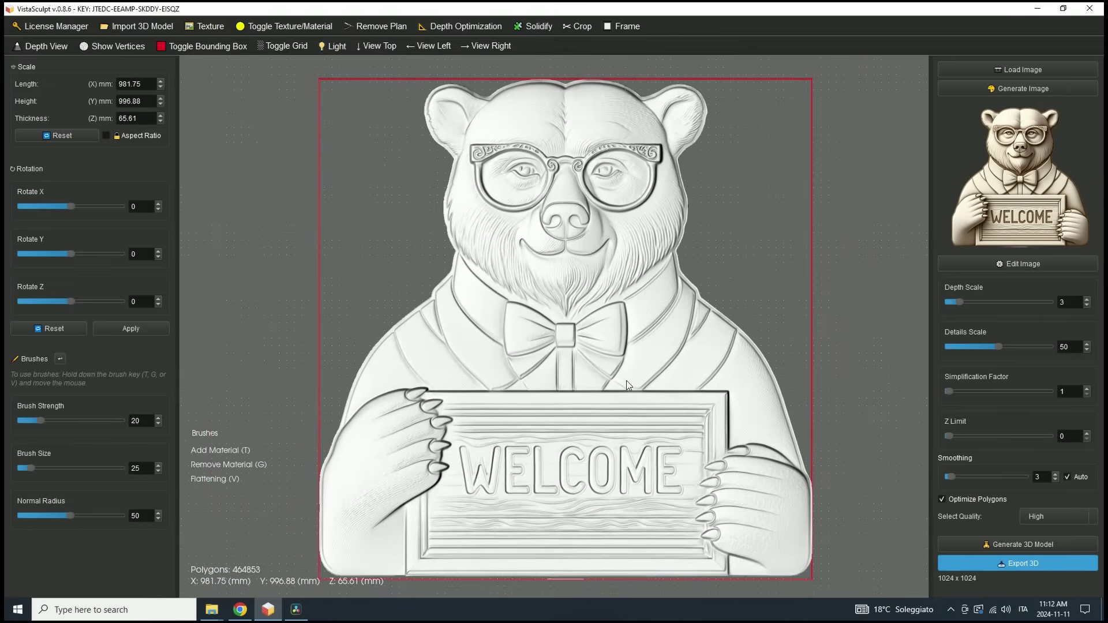
scroll(629, 385, down, 2)
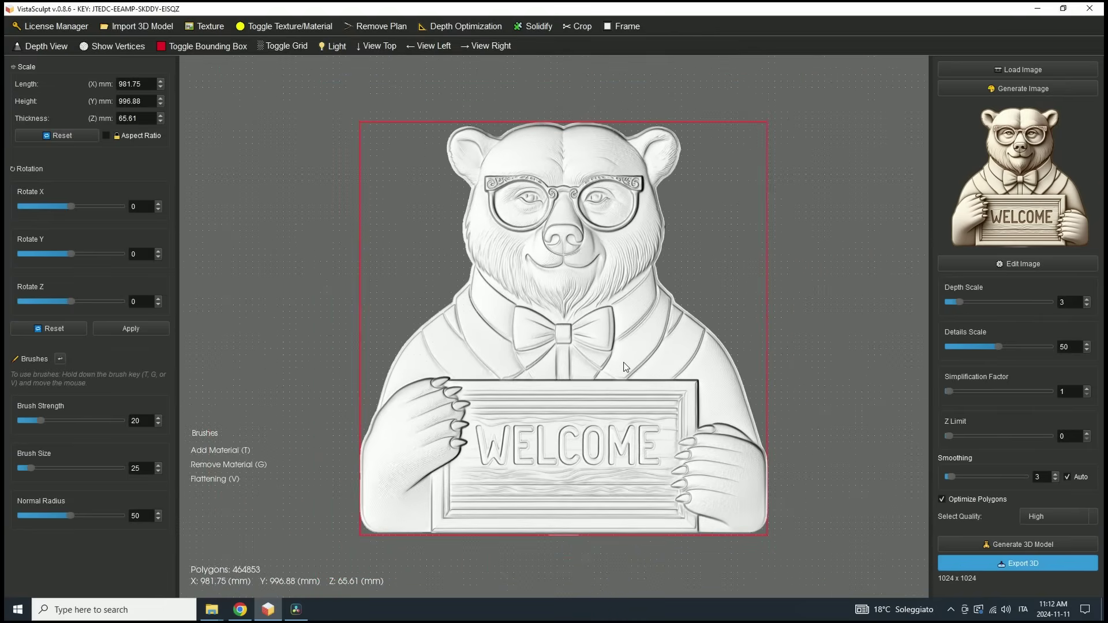
click(339, 47)
drag(544, 73, 566, 73)
drag(477, 176, 688, 248)
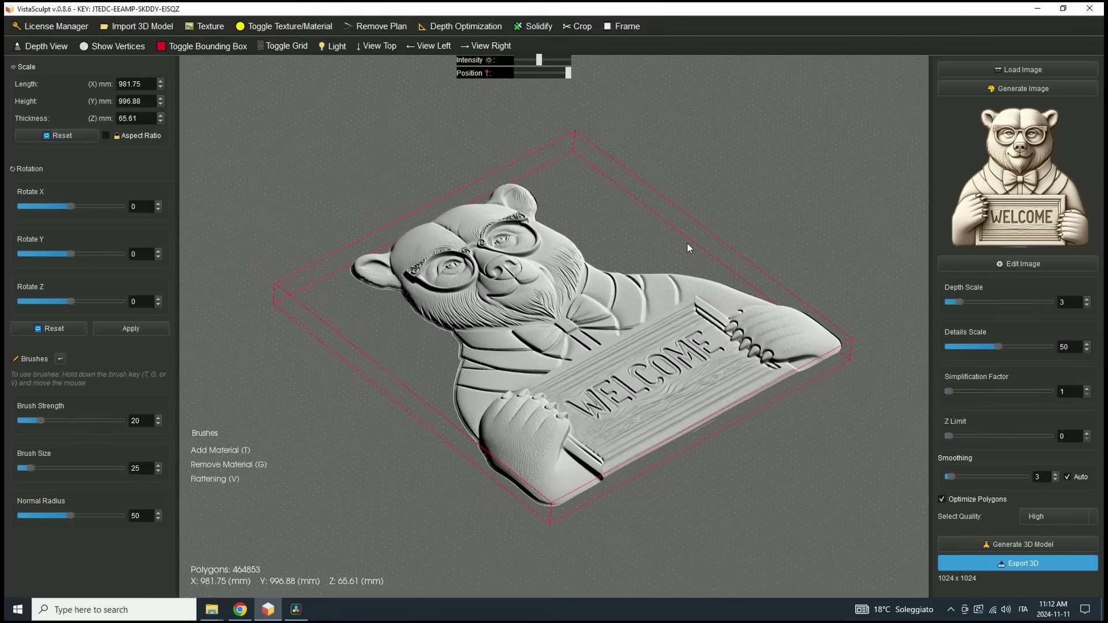
click(544, 29)
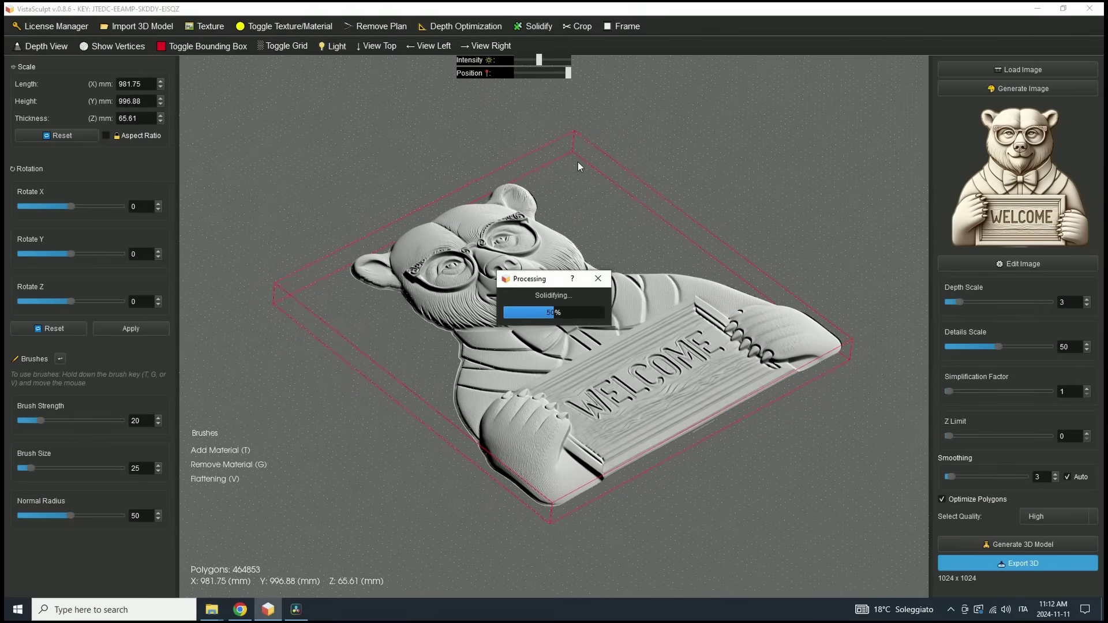
drag(597, 298, 473, 404)
drag(620, 394, 604, 249)
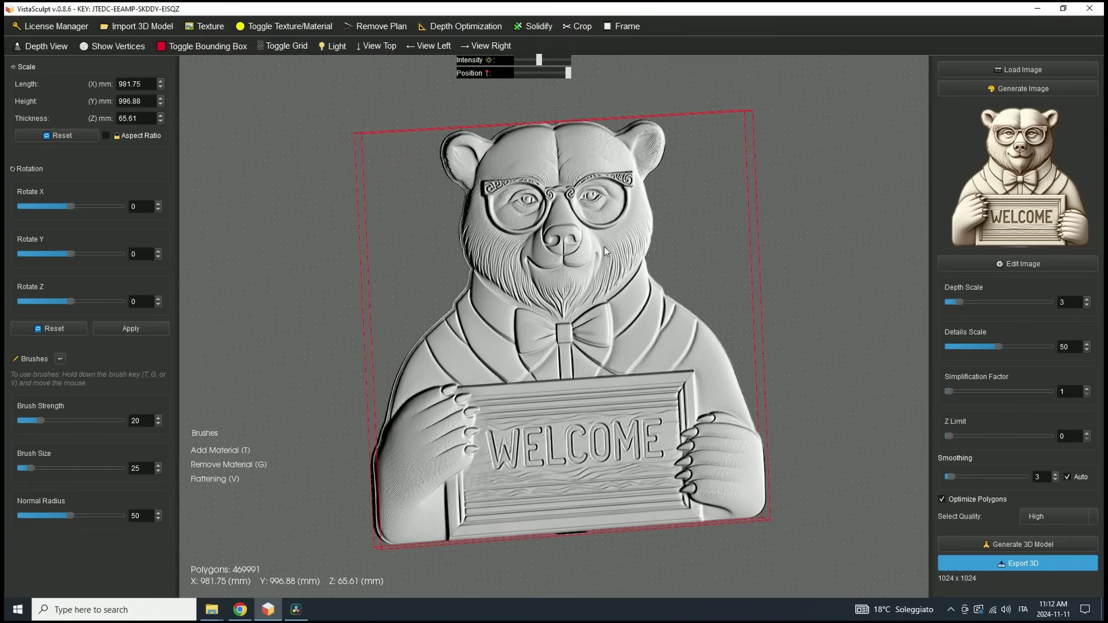
click(400, 47)
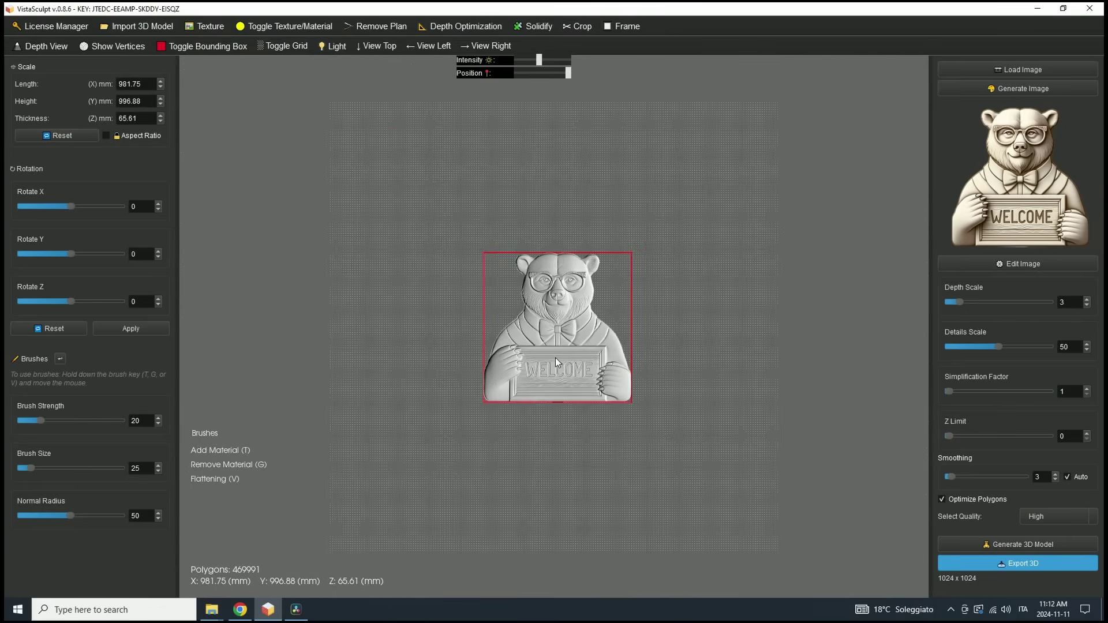
scroll(583, 386, up, 6)
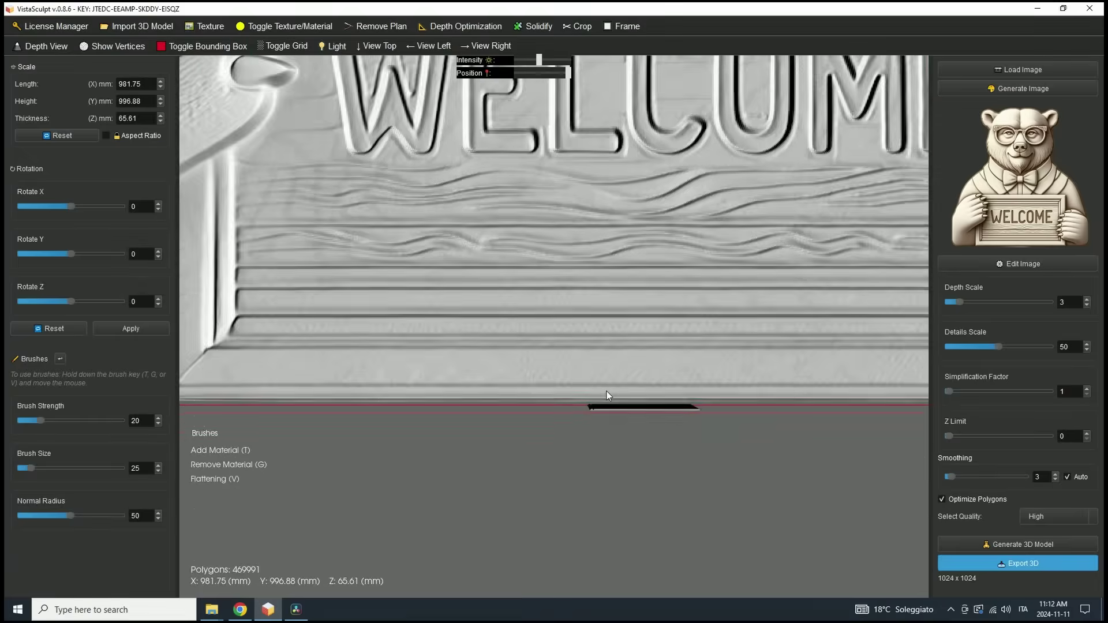
drag(607, 396, 610, 339)
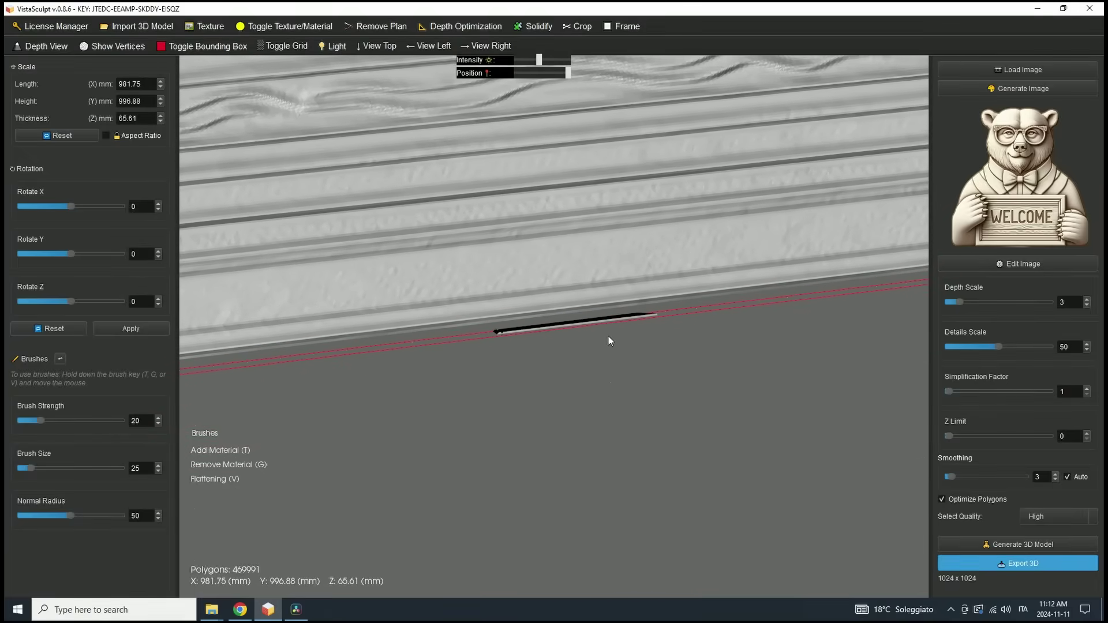
click(369, 47)
scroll(569, 358, up, 8)
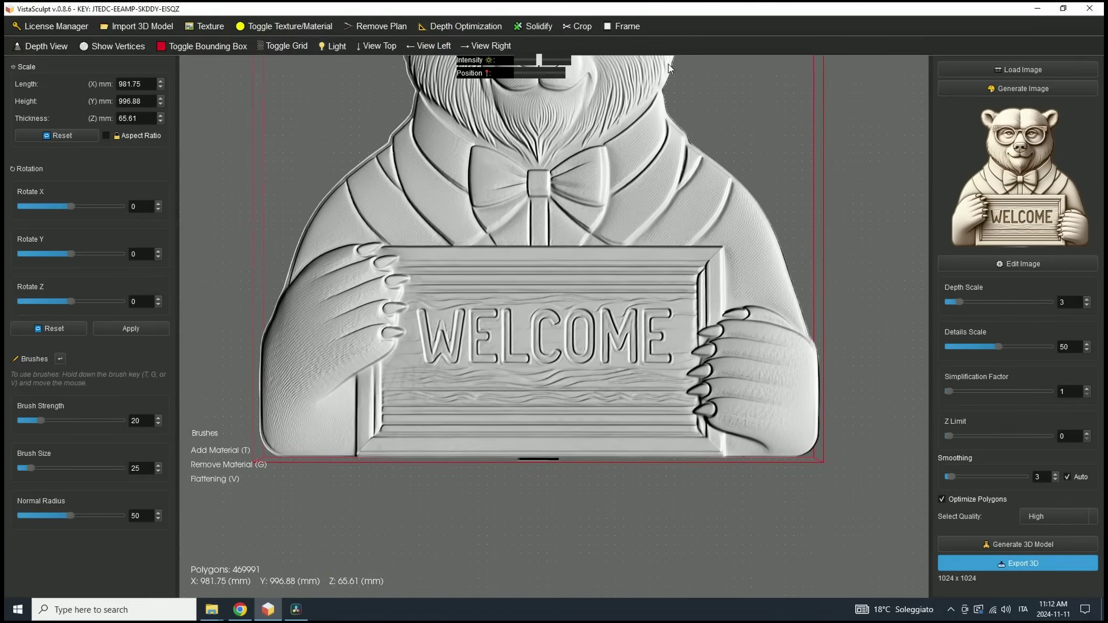
In the Crop tool, outline the stray sliver below the WELCOME sign with a polygon.
click(577, 28)
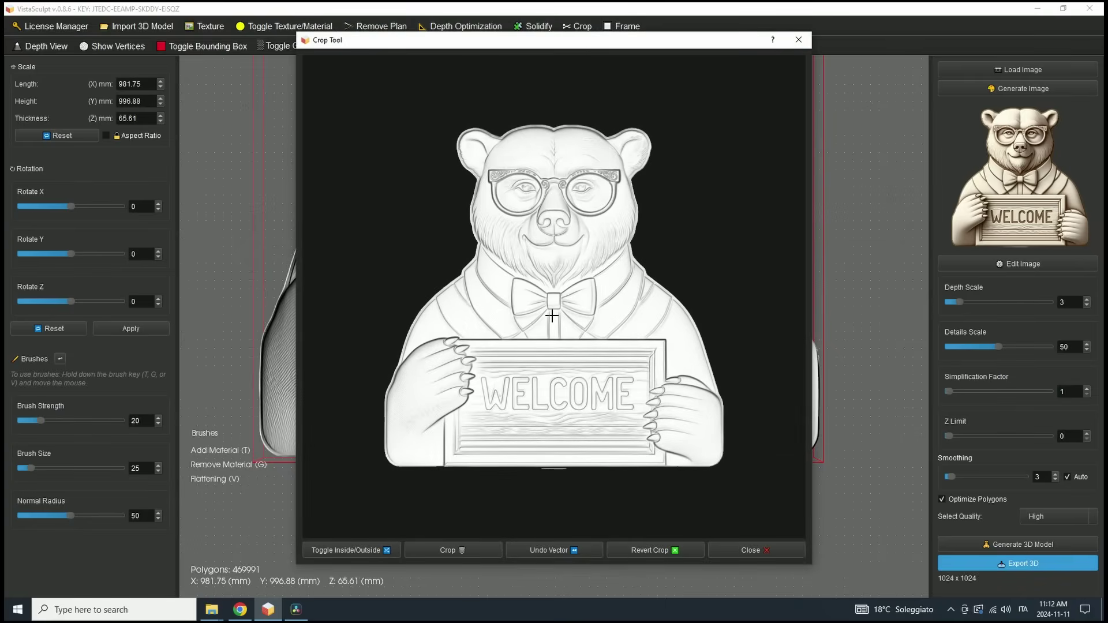
middle_drag(552, 315, 551, 264)
scroll(551, 361, up, 5)
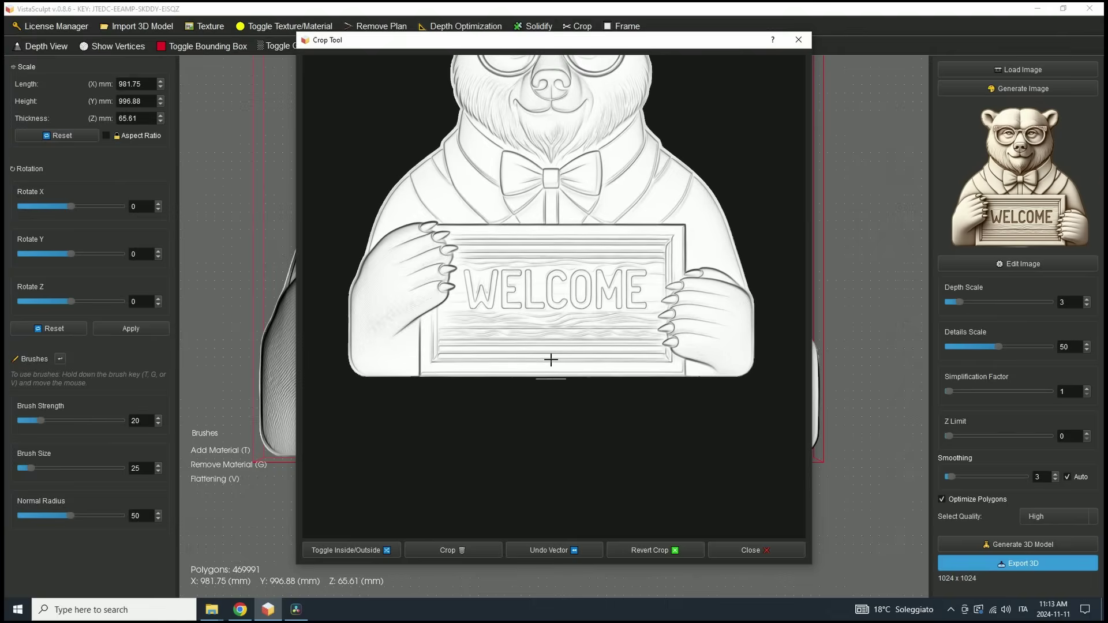
scroll(549, 362, up, 1)
middle_drag(549, 361, 549, 294)
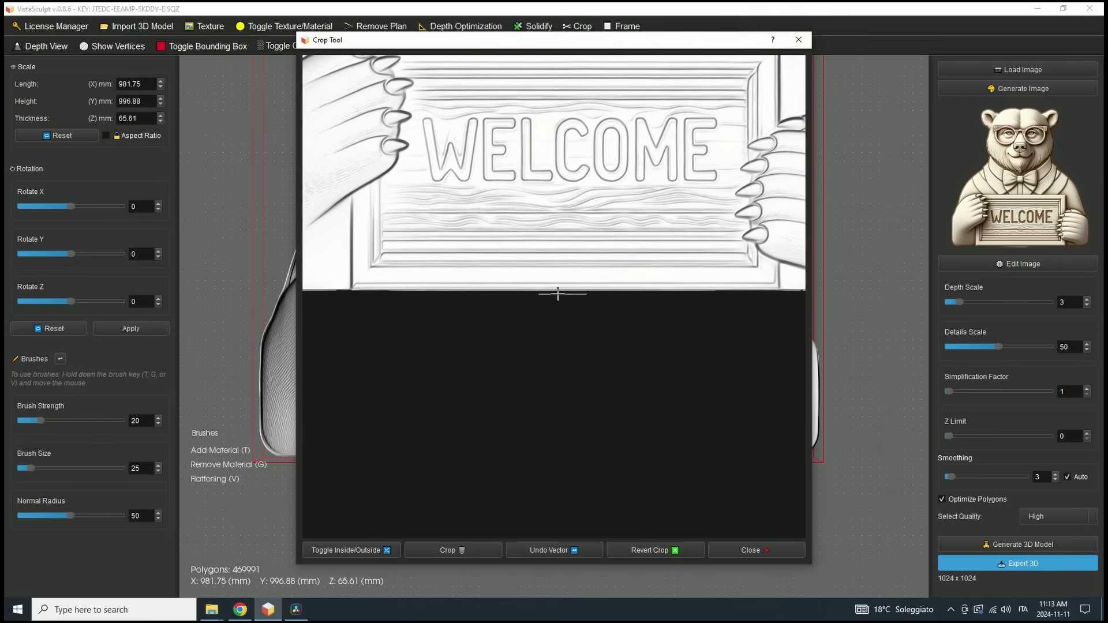
scroll(573, 314, up, 5)
scroll(574, 315, up, 3)
scroll(574, 311, up, 1)
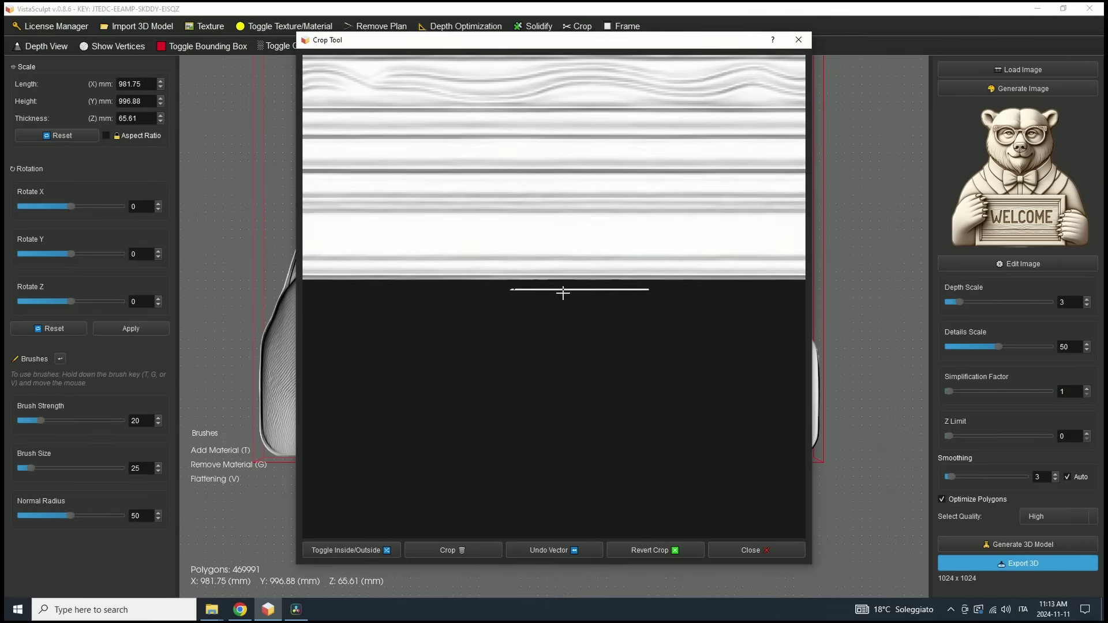
click(458, 280)
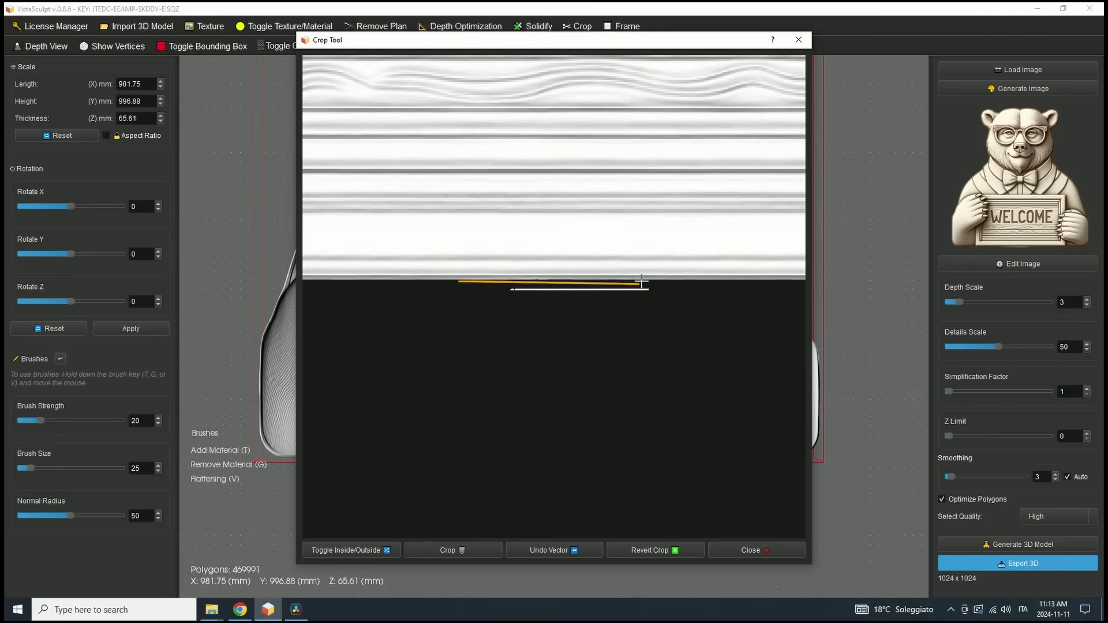
click(670, 280)
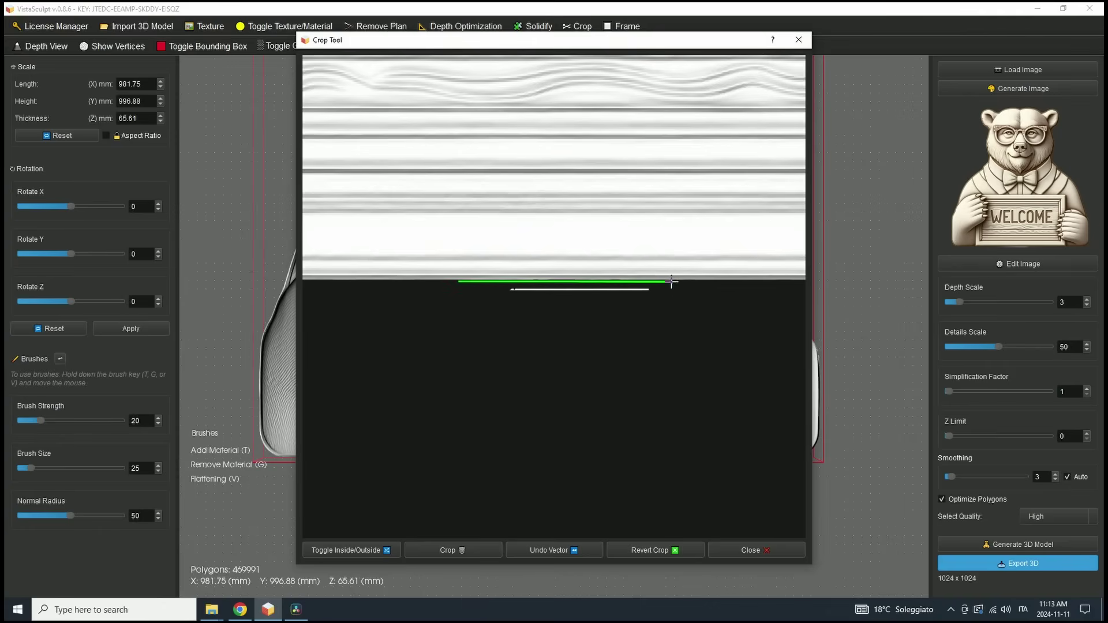
click(669, 312)
scroll(448, 300, up, 3)
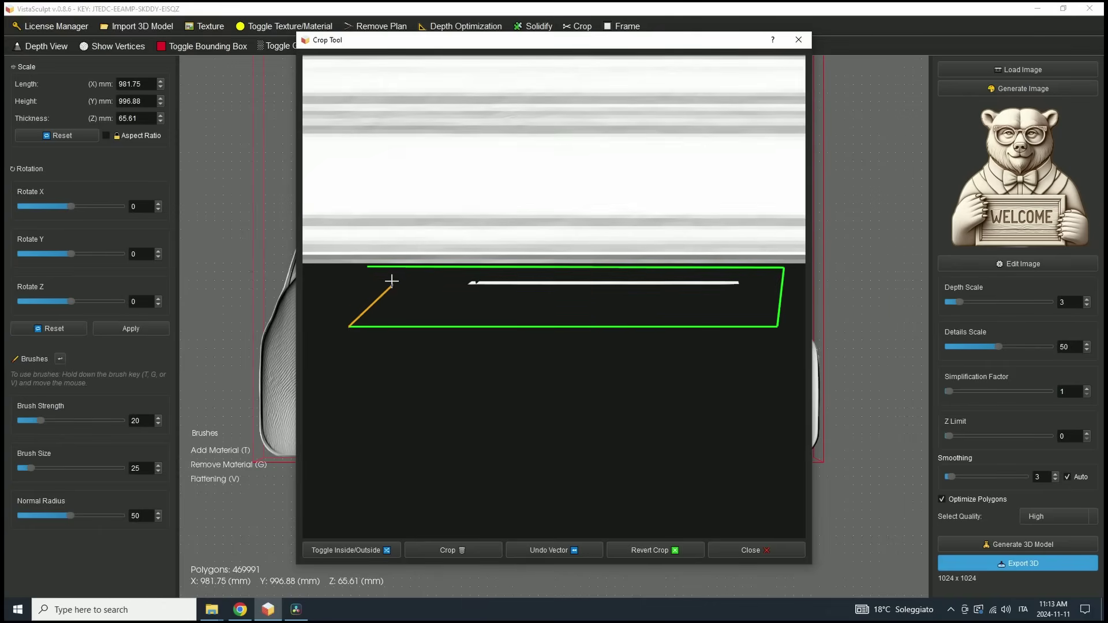
click(369, 269)
Toggle the crop to remove the inside and cut the sliver out.
scroll(425, 284, down, 4)
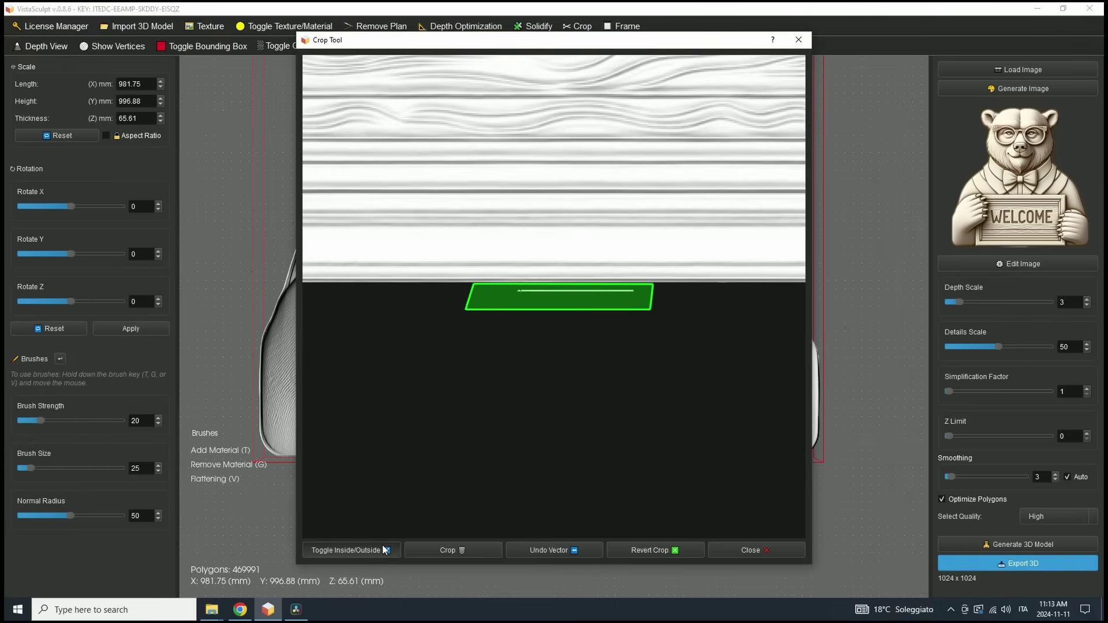
click(382, 547)
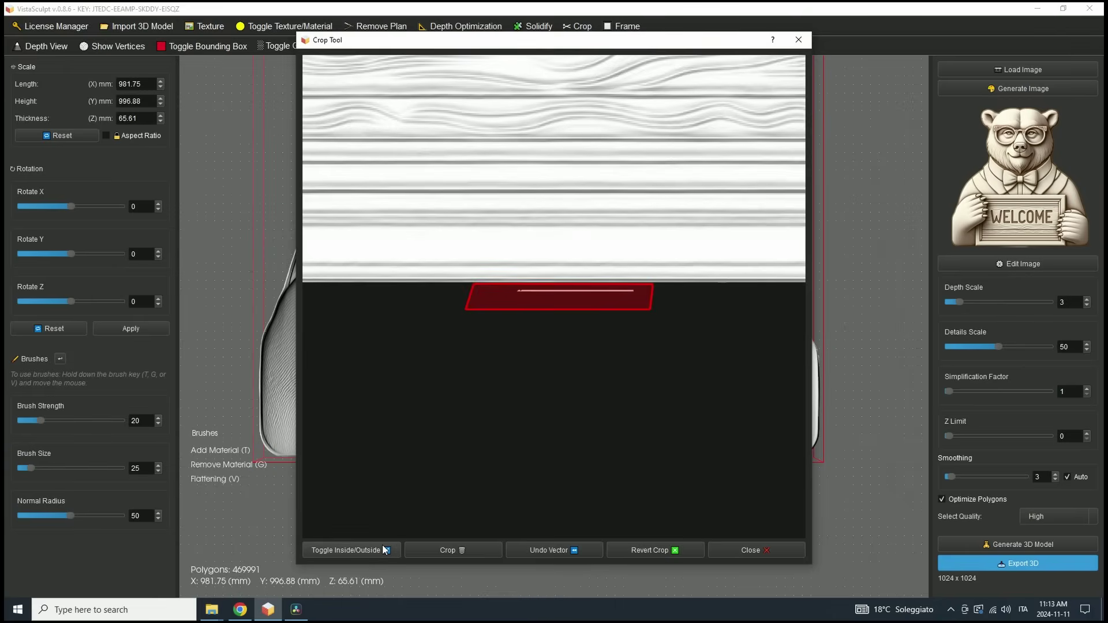
scroll(478, 496, down, 6)
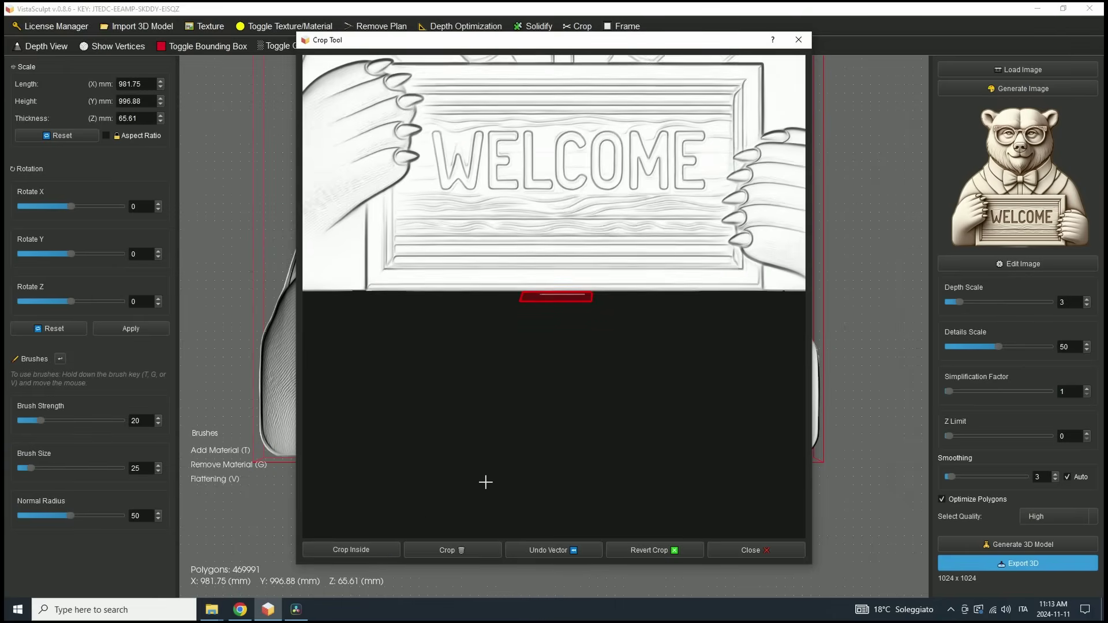
scroll(488, 477, up, 1)
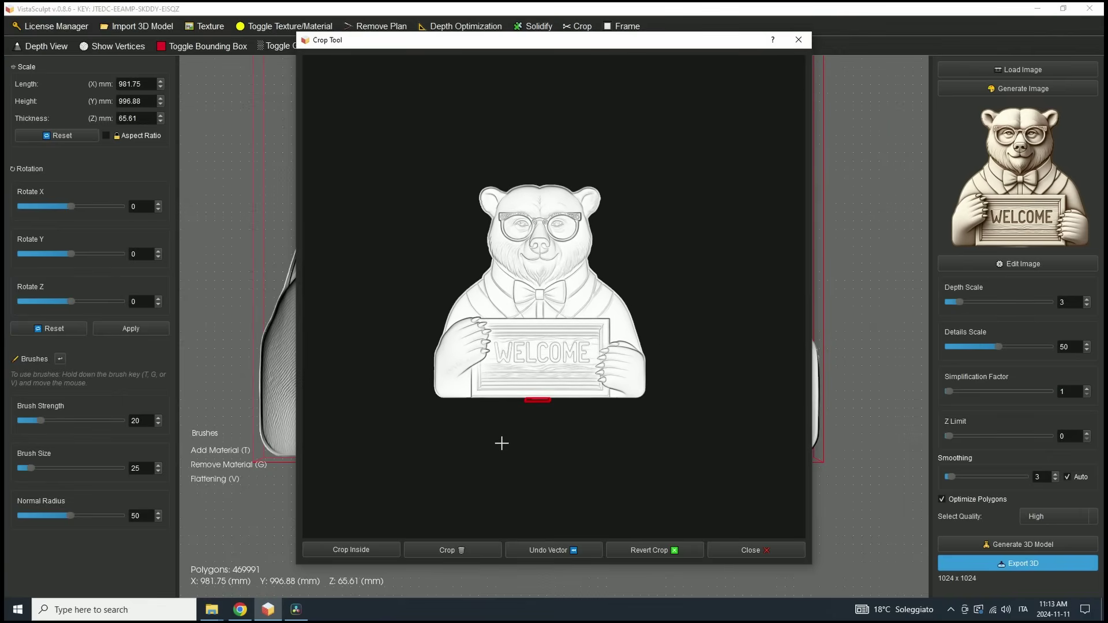
click(462, 550)
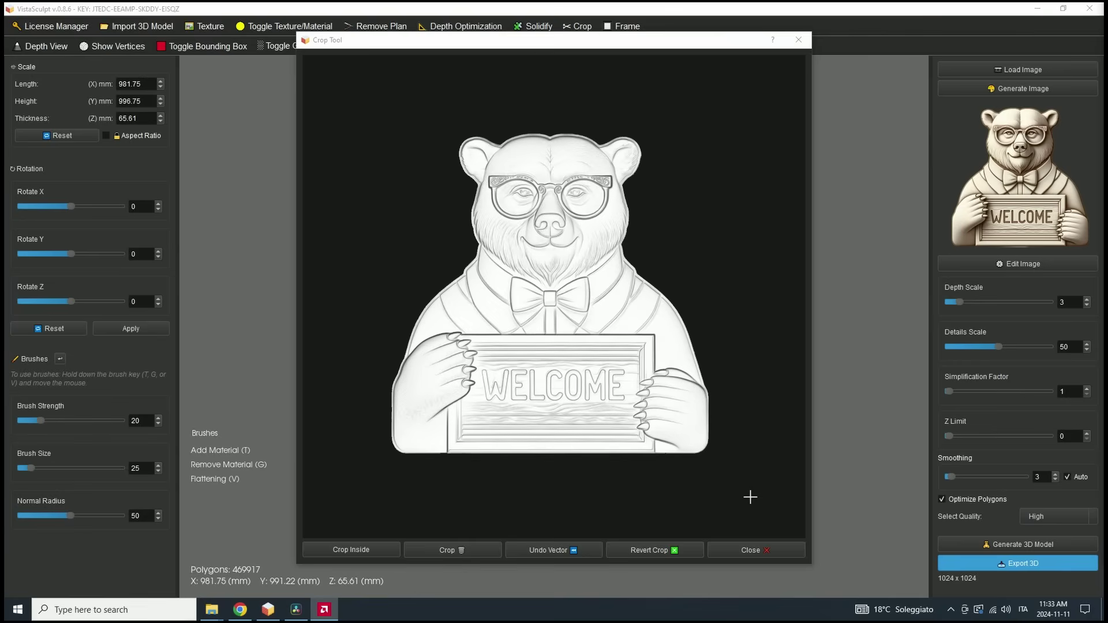
Close the Crop Tool, then restore and apply the original white-background bear image.
click(765, 548)
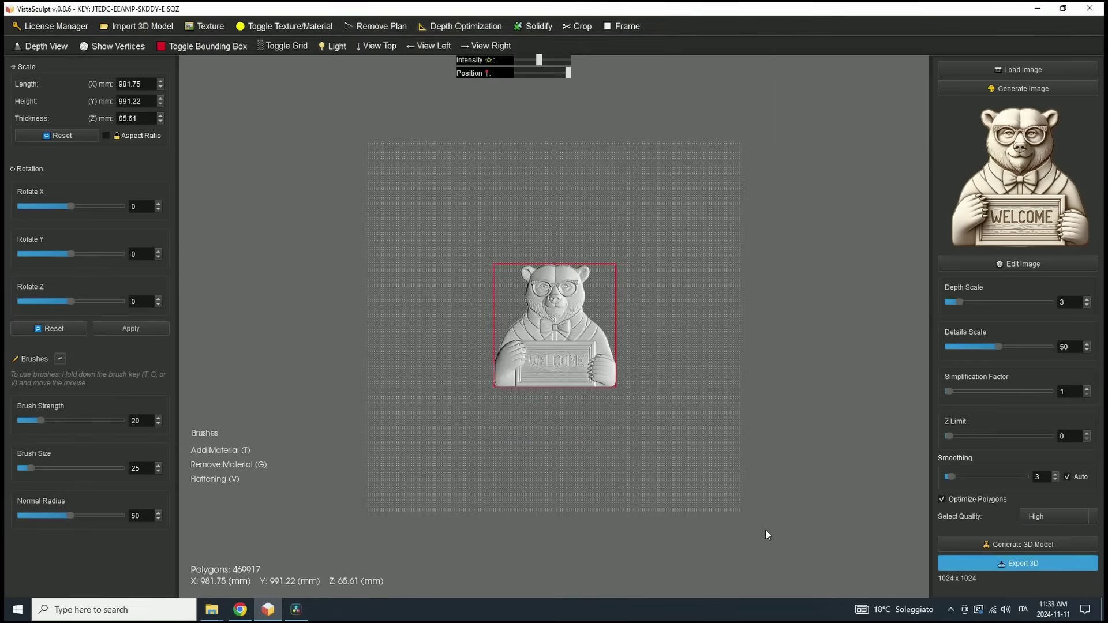
scroll(572, 403, up, 3)
scroll(572, 403, up, 1)
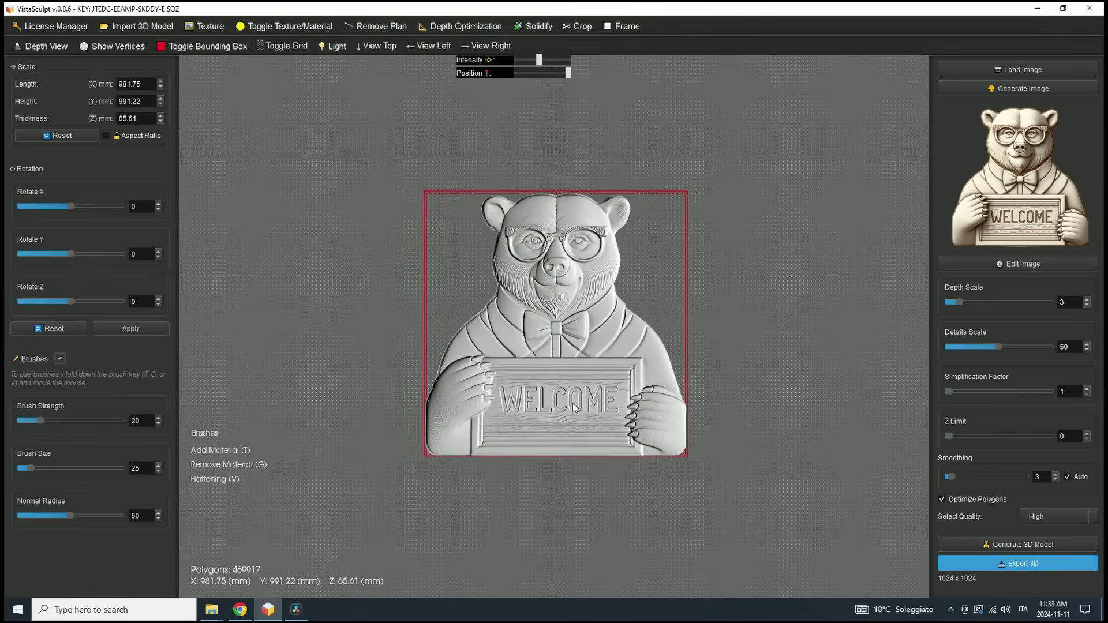
click(988, 266)
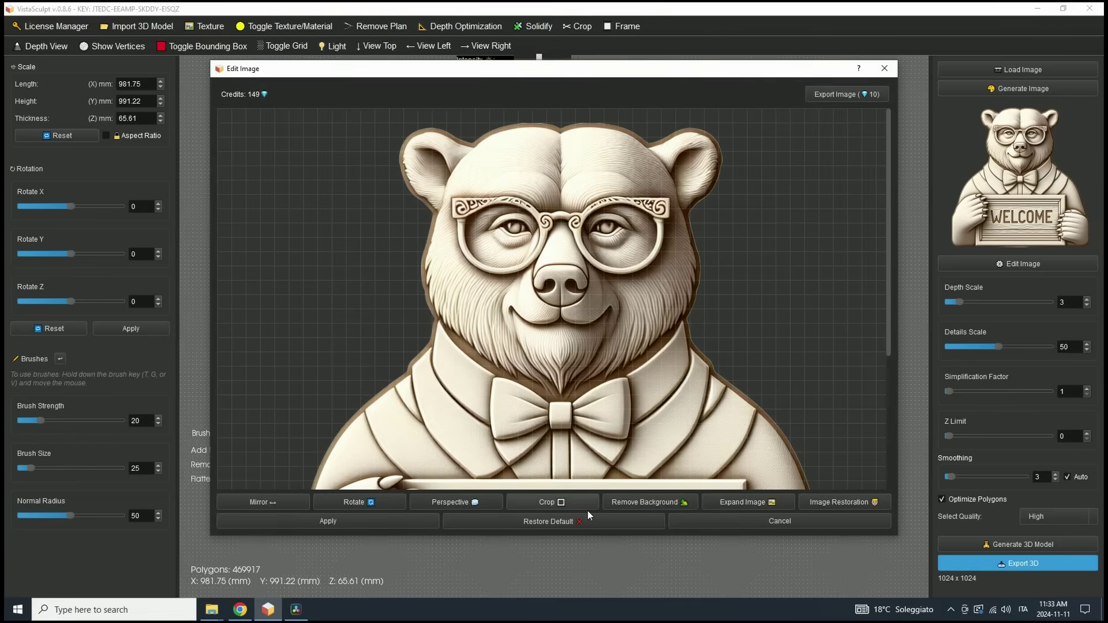
click(604, 521)
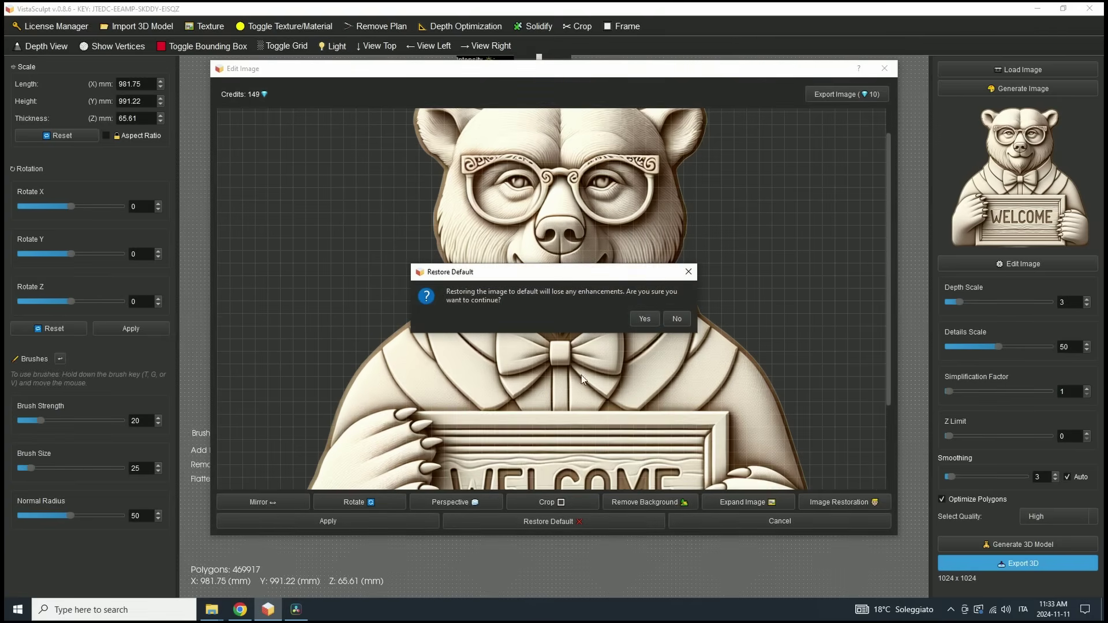
click(642, 313)
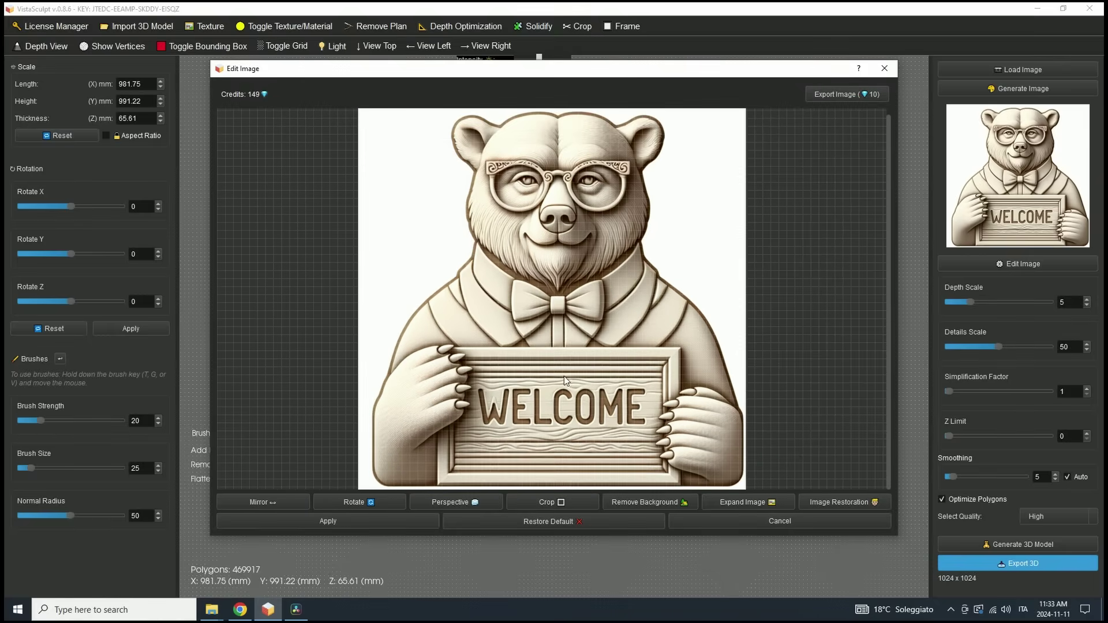
click(413, 519)
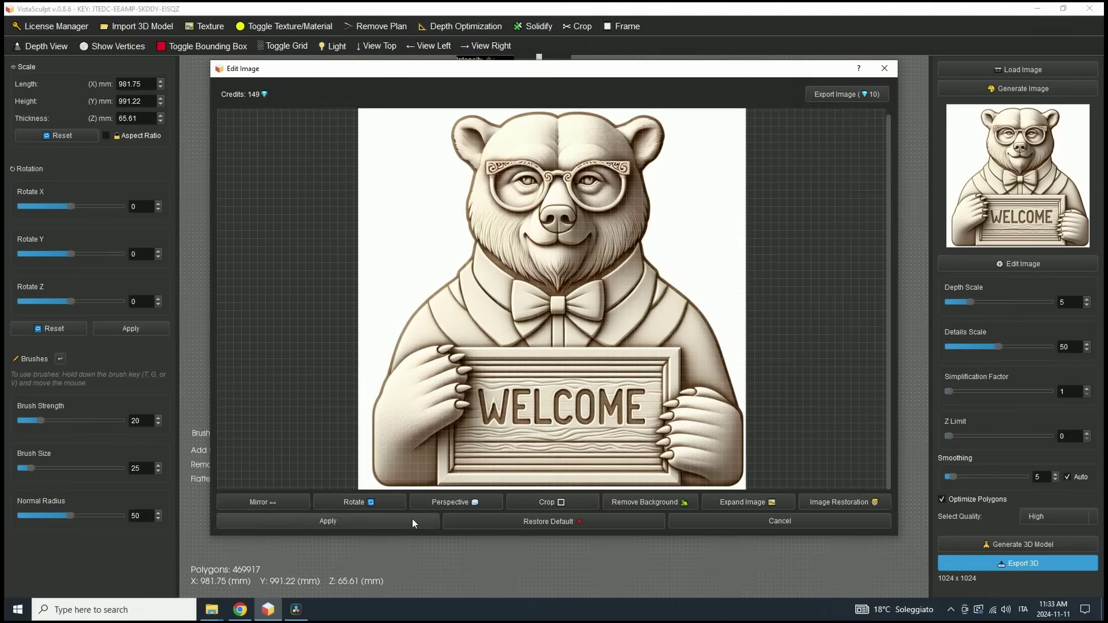
click(797, 515)
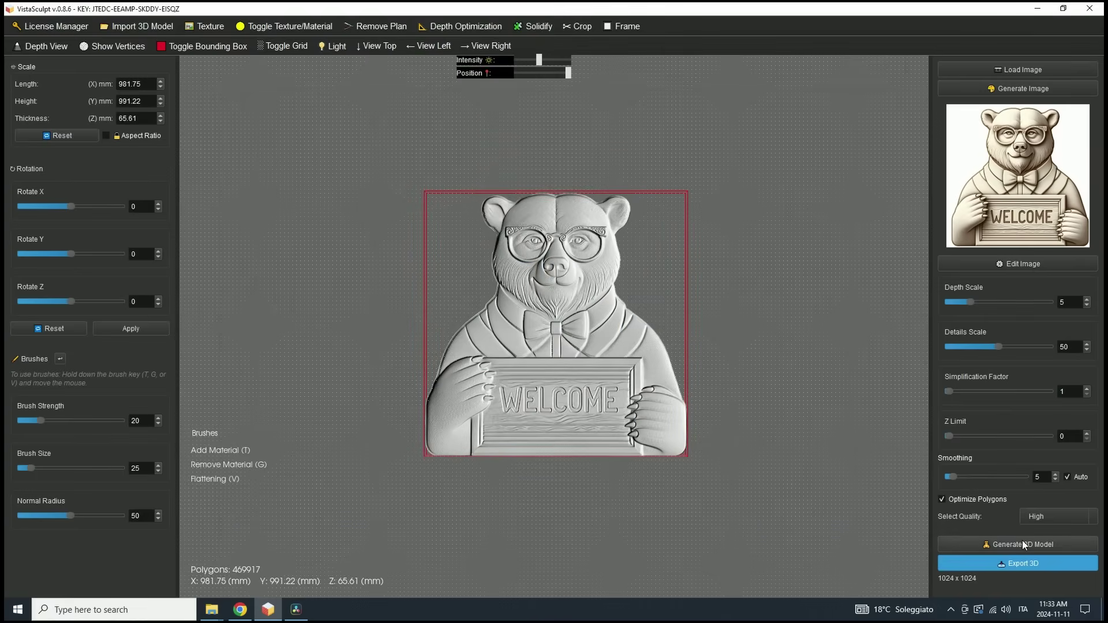
Regenerate the relief, replacing the old model, now 1020.77 × 1020.58 × 129.13 mm.
click(1023, 544)
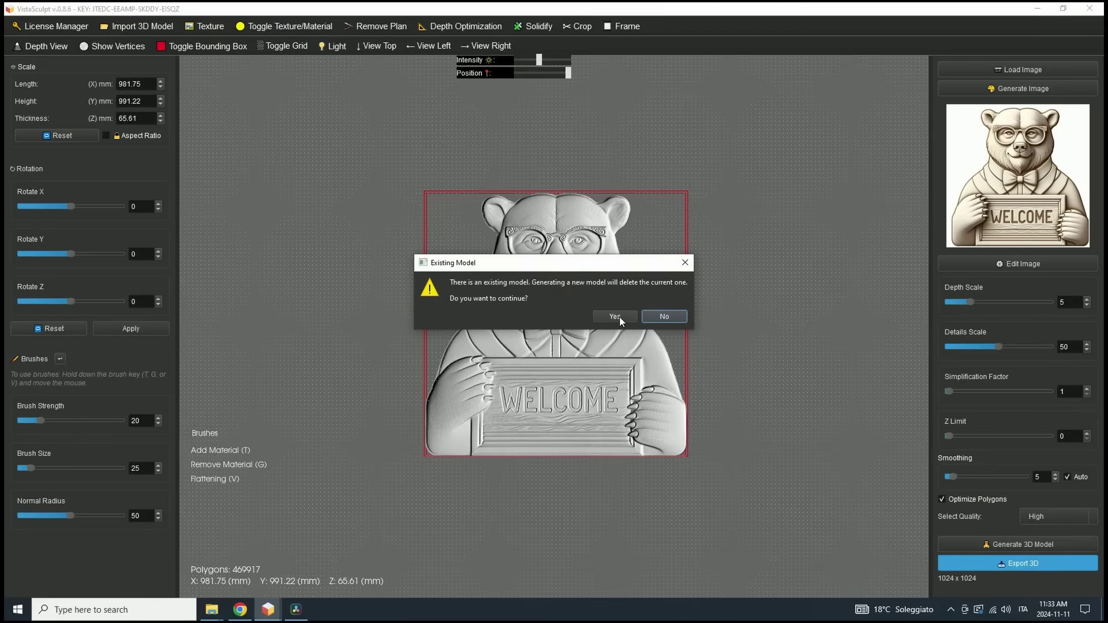
click(616, 316)
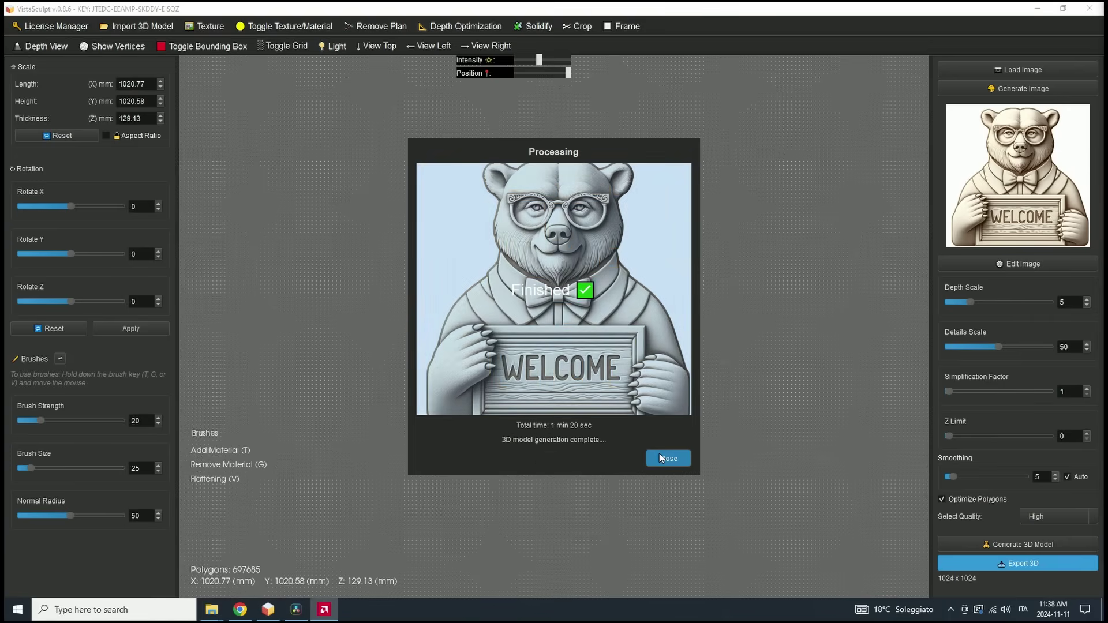
click(668, 459)
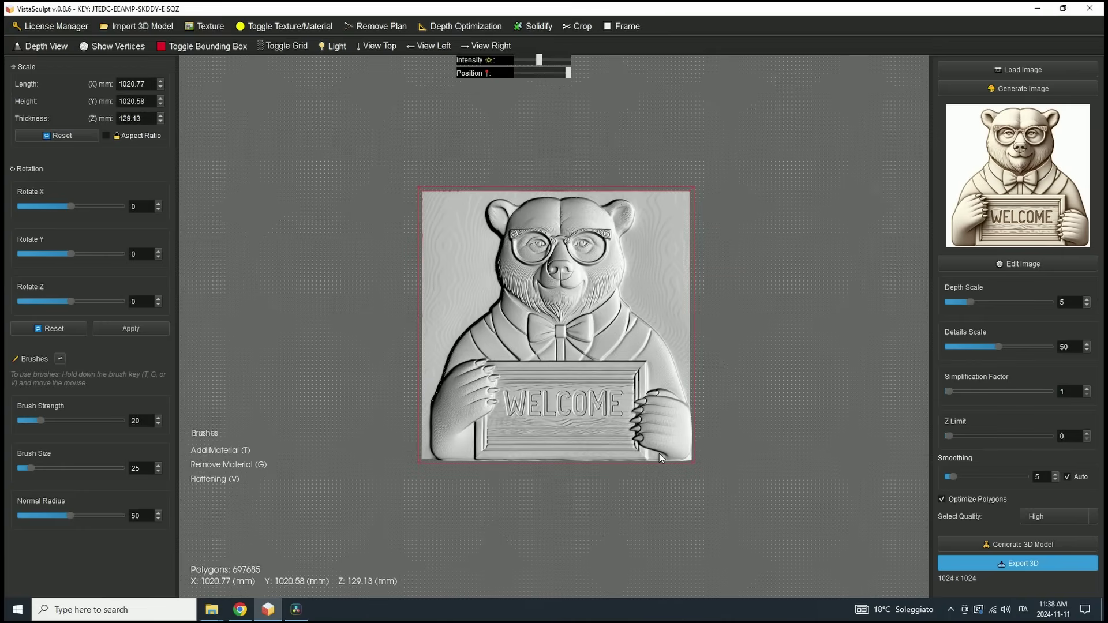
scroll(657, 454, up, 5)
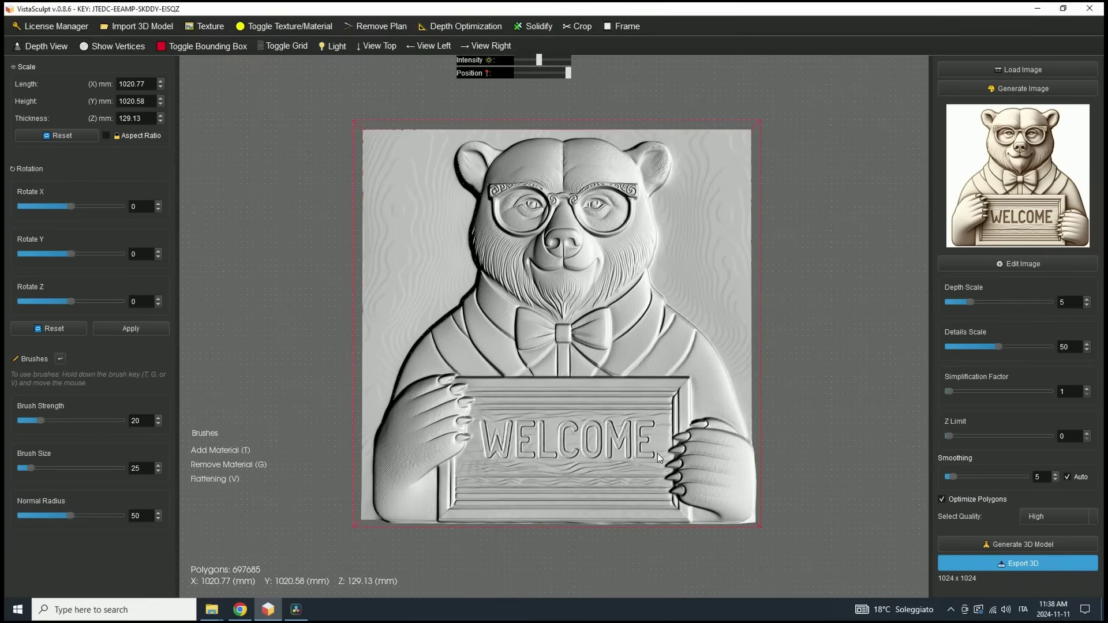
Solidify the relief into a closed block and inspect the new base from several angles.
drag(633, 427, 722, 289)
click(537, 26)
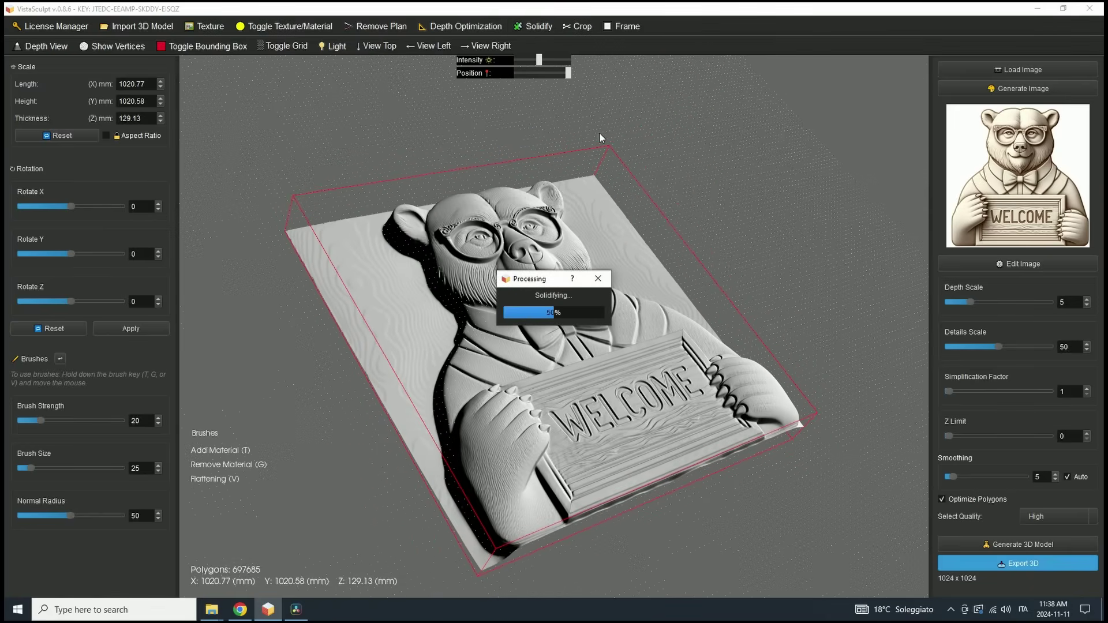
drag(659, 309, 587, 211)
drag(822, 261, 862, 274)
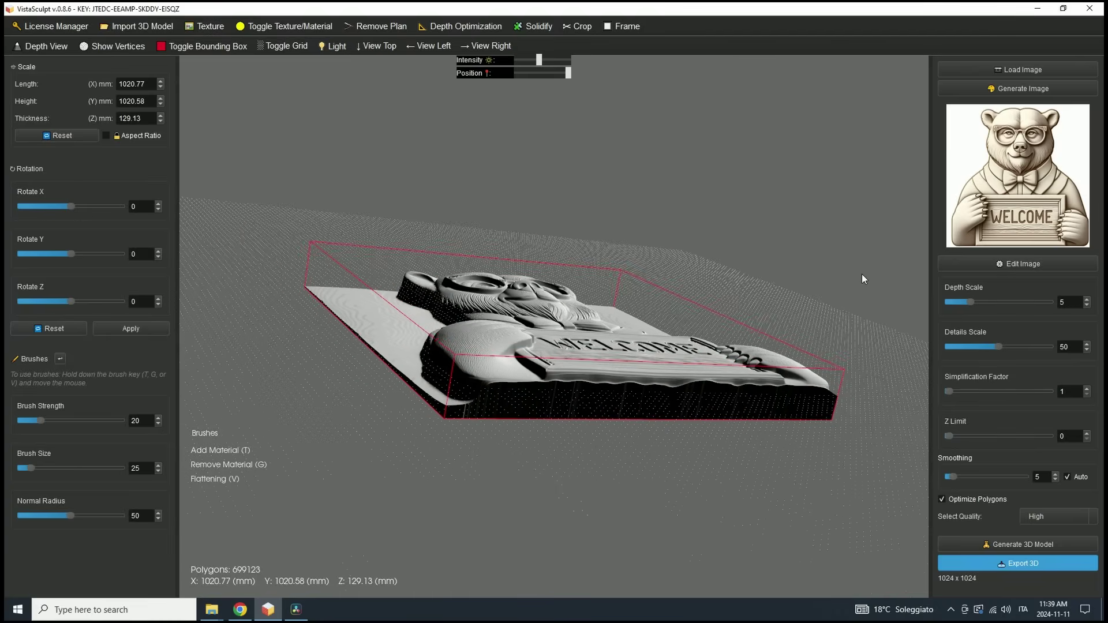
drag(780, 242, 741, 234)
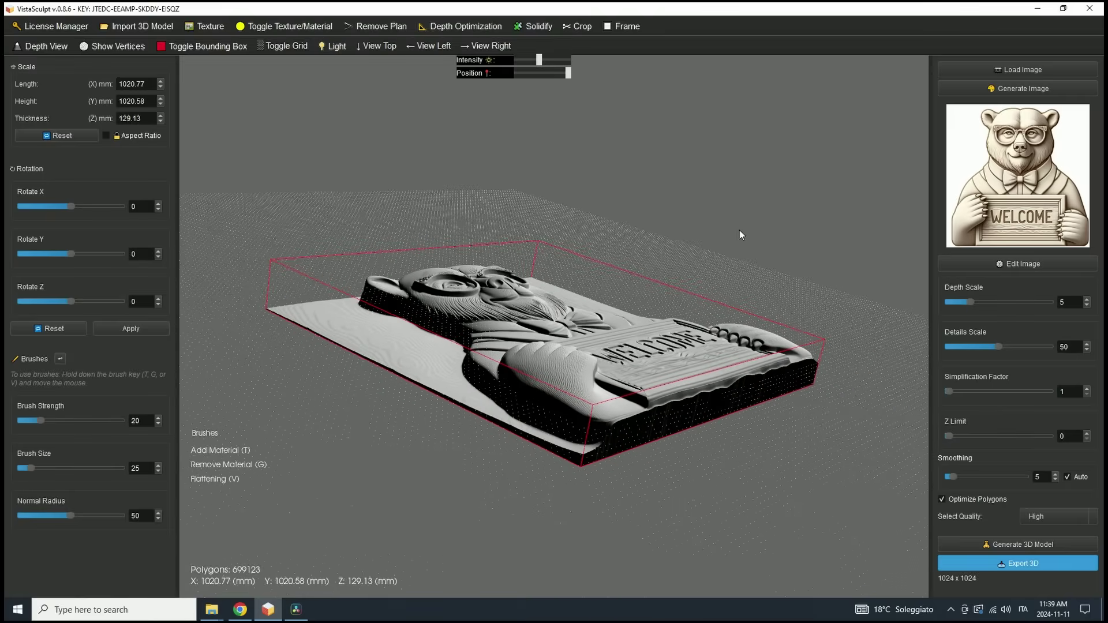
Set the Remove Plan cut position to 27% with side walls and apply the cut.
click(385, 26)
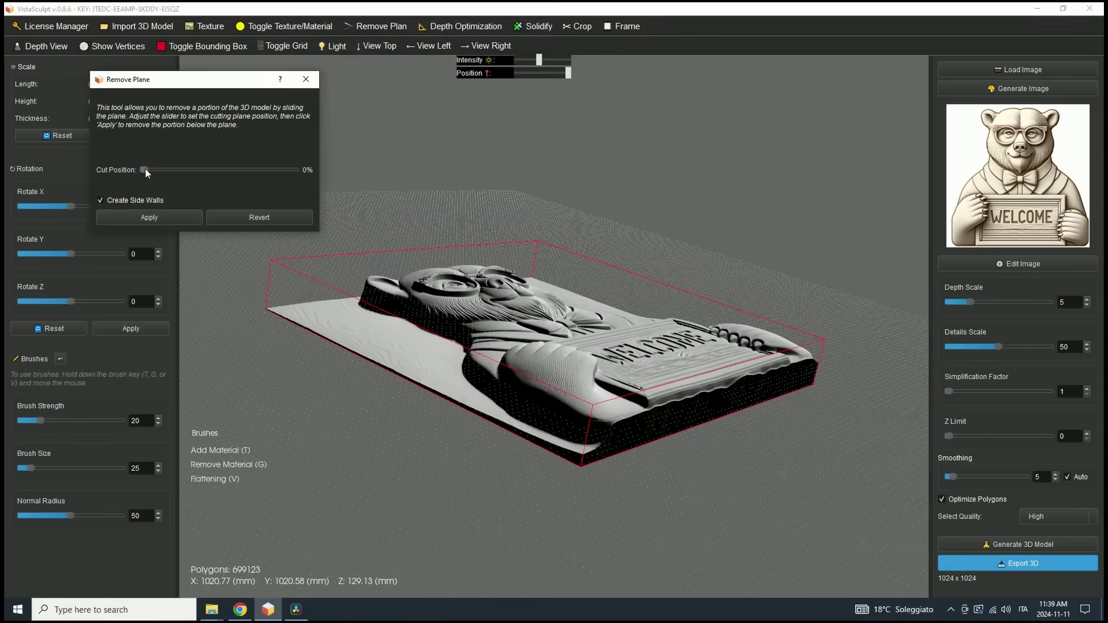
drag(144, 170, 193, 172)
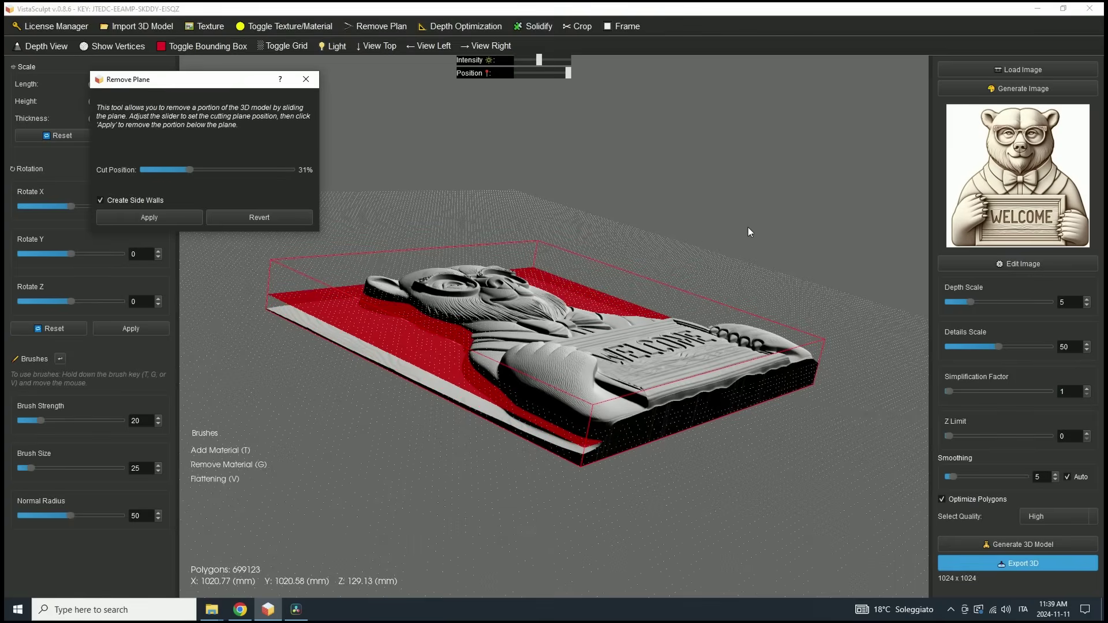
drag(748, 228, 866, 289)
drag(191, 169, 185, 169)
drag(792, 270, 392, 231)
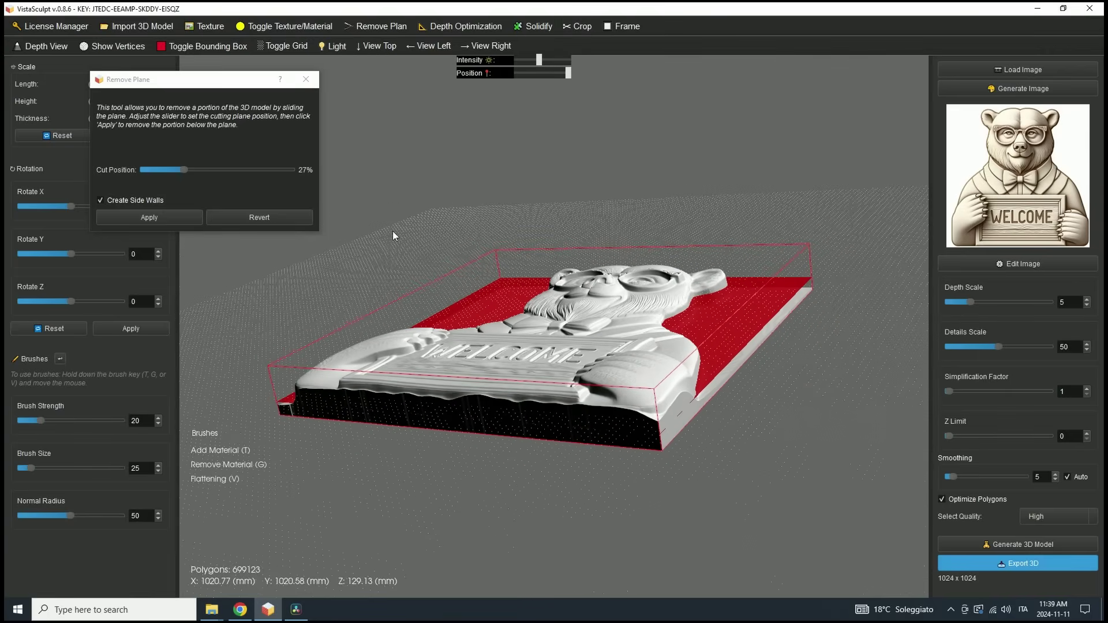
click(184, 218)
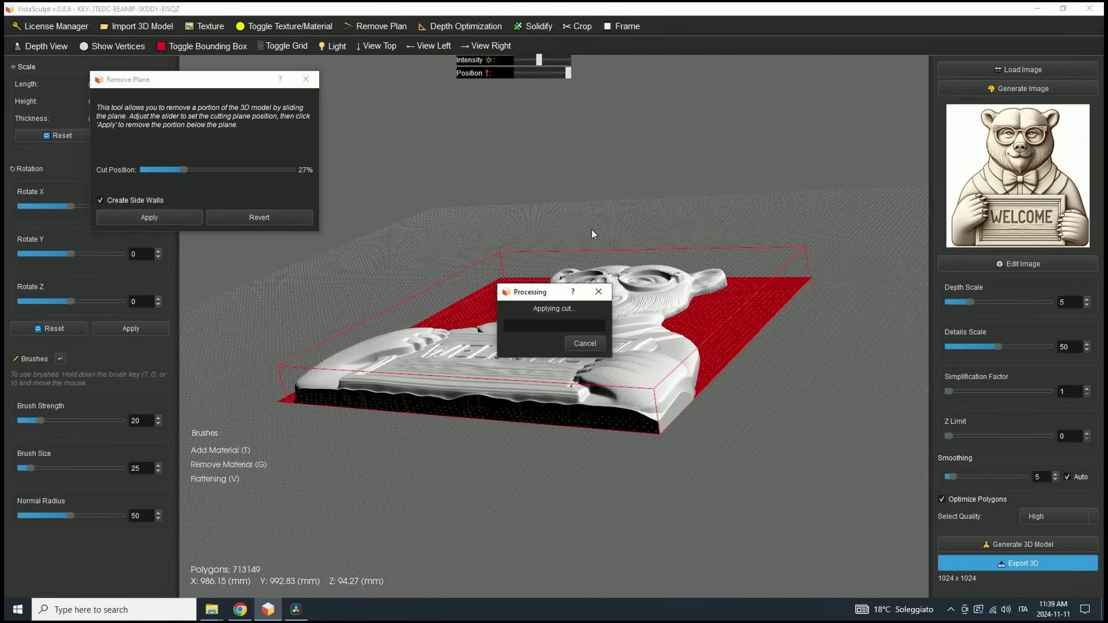
Close the cutting dialog and inspect the trimmed relief, ending in the top view.
drag(601, 230, 567, 283)
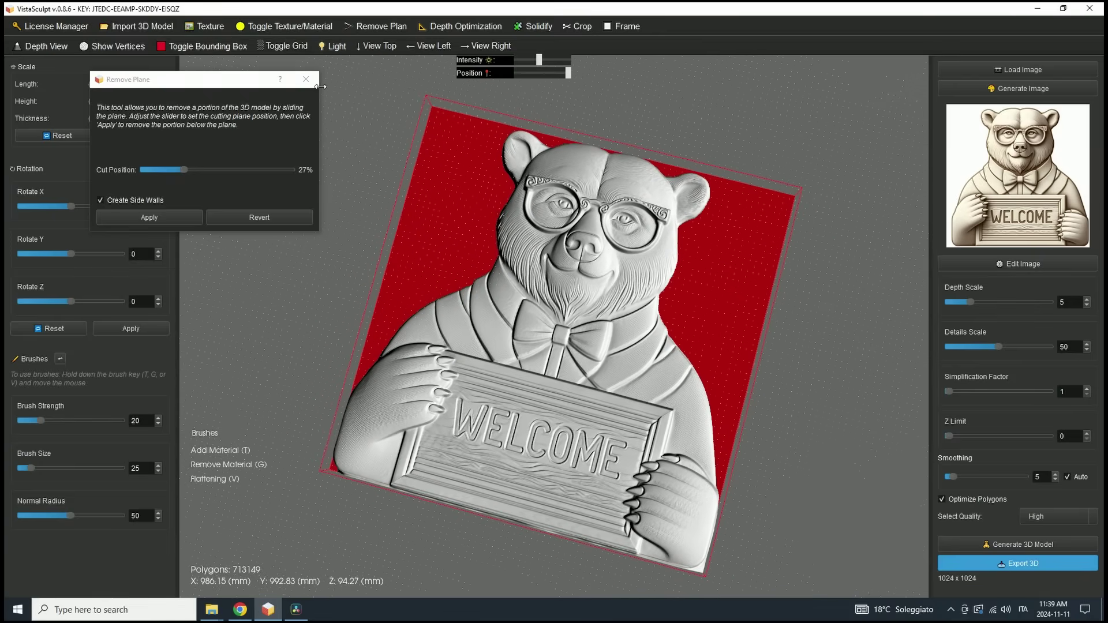
click(306, 79)
drag(346, 104, 805, 325)
scroll(633, 283, up, 5)
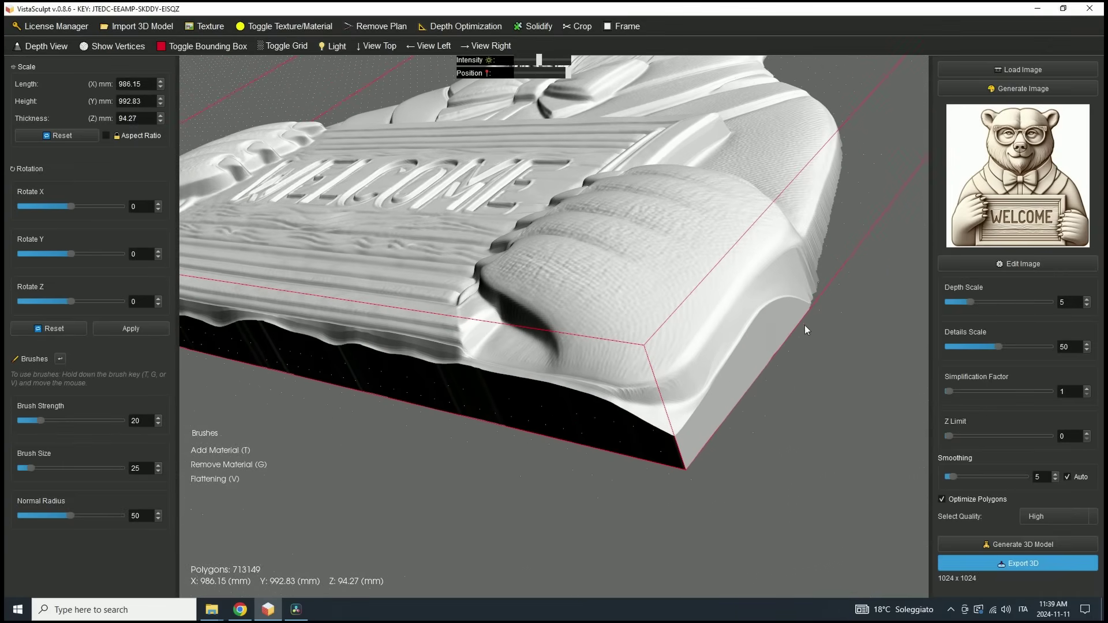
drag(692, 388, 798, 424)
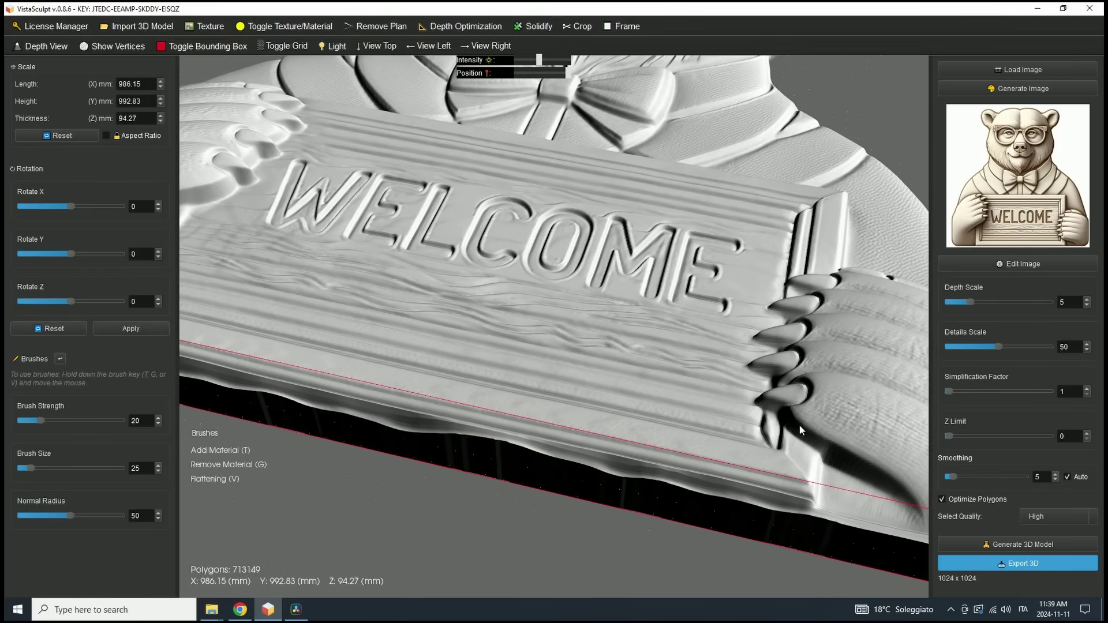
scroll(513, 369, down, 5)
drag(514, 369, 744, 389)
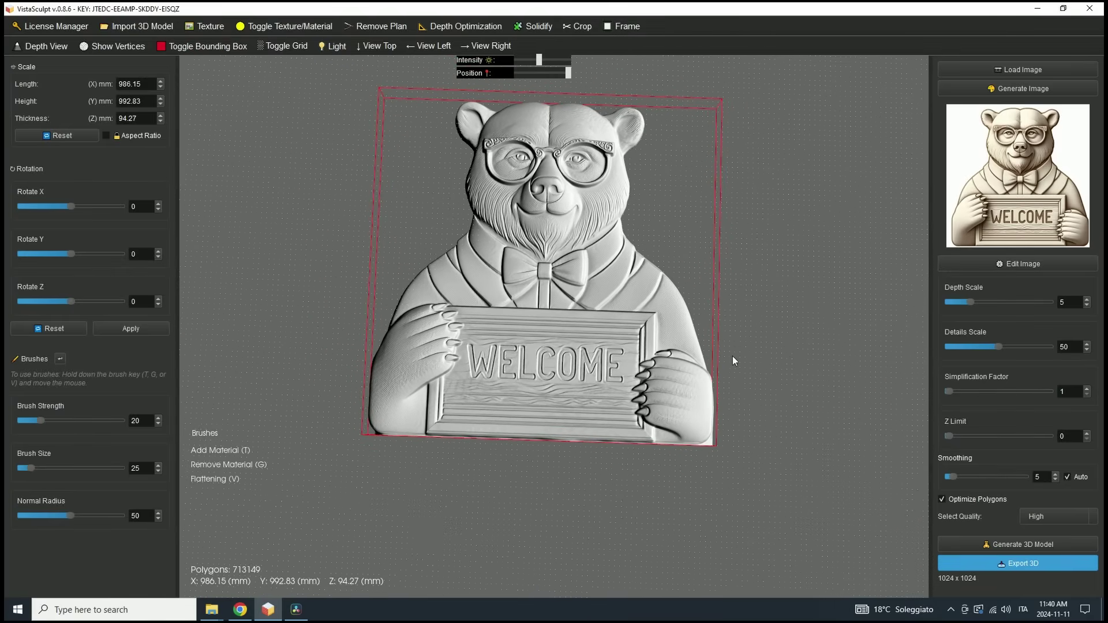
click(374, 50)
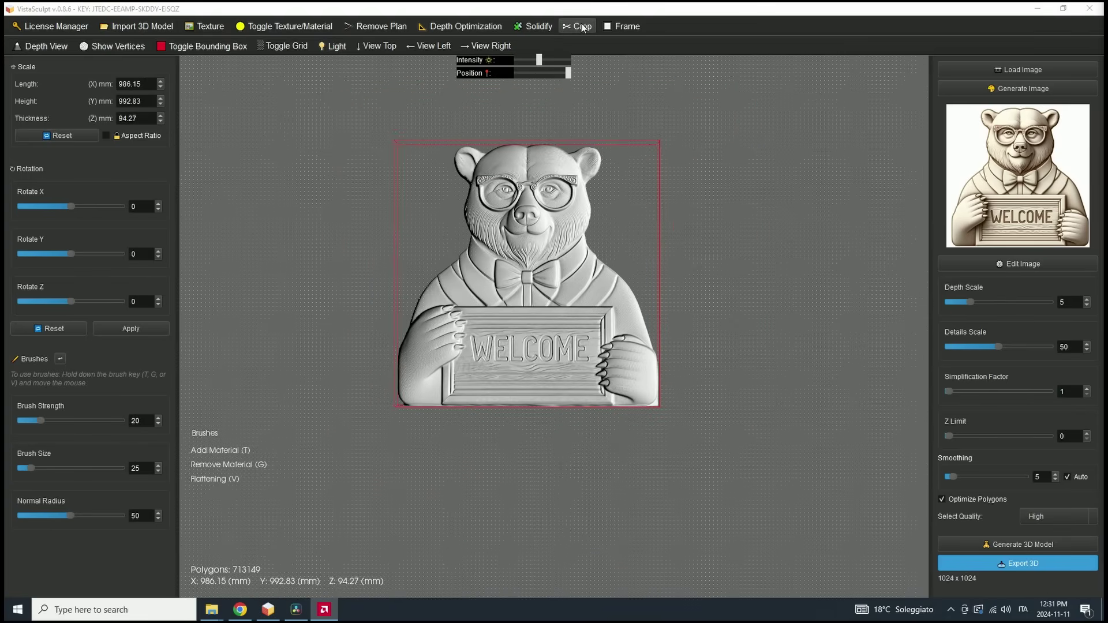
In the Crop tool, begin tracing an outline down the hand's right edge.
click(579, 26)
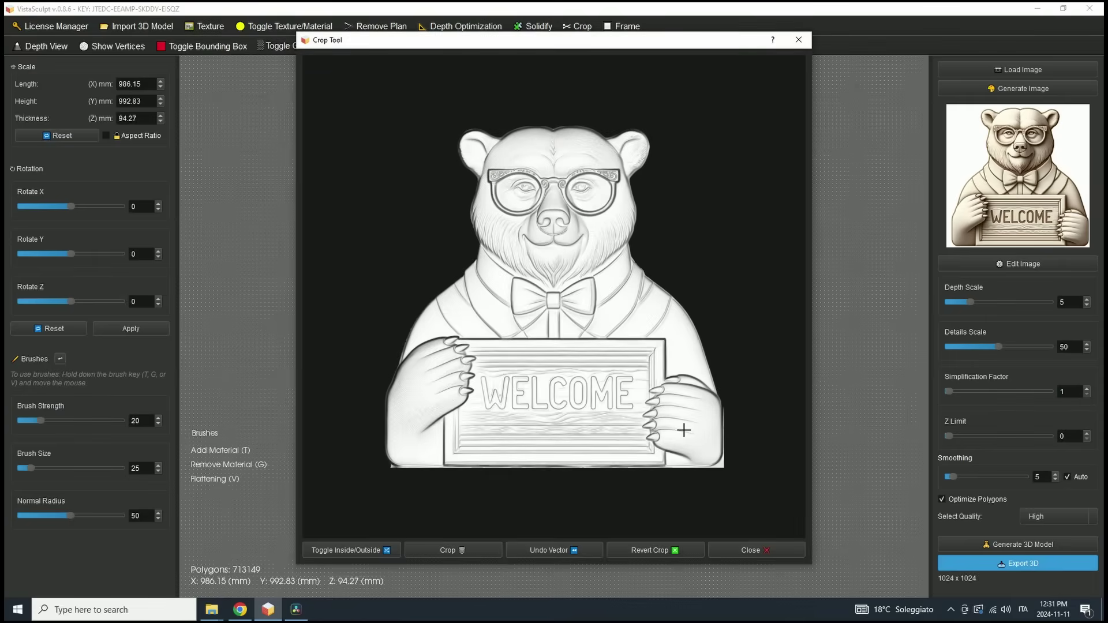
middle_drag(630, 396, 629, 325)
scroll(630, 324, up, 5)
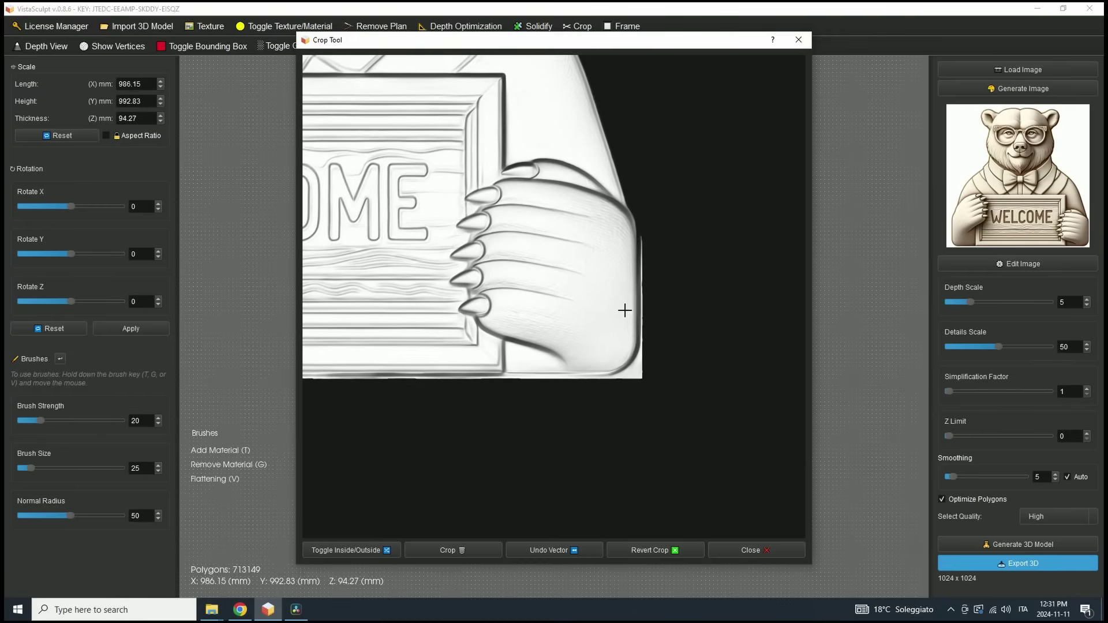
click(638, 217)
mouse_move(637, 249)
mouse_down()
mouse_move(638, 355)
mouse_move(589, 373)
mouse_up()
scroll(484, 369, down, 1)
scroll(630, 375, down, 2)
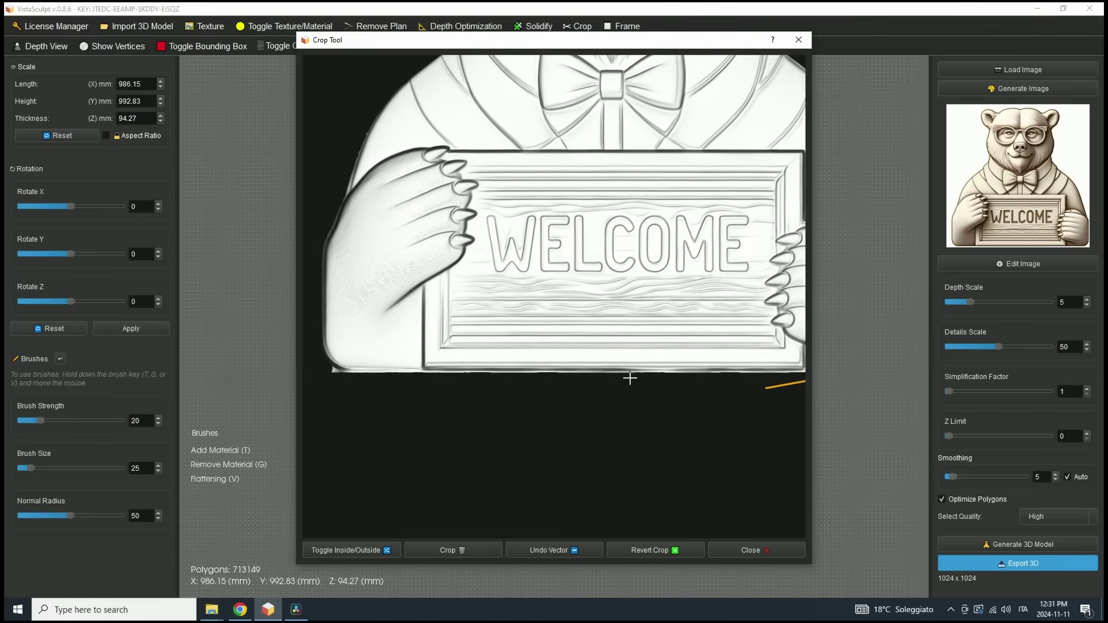
scroll(631, 376, up, 1)
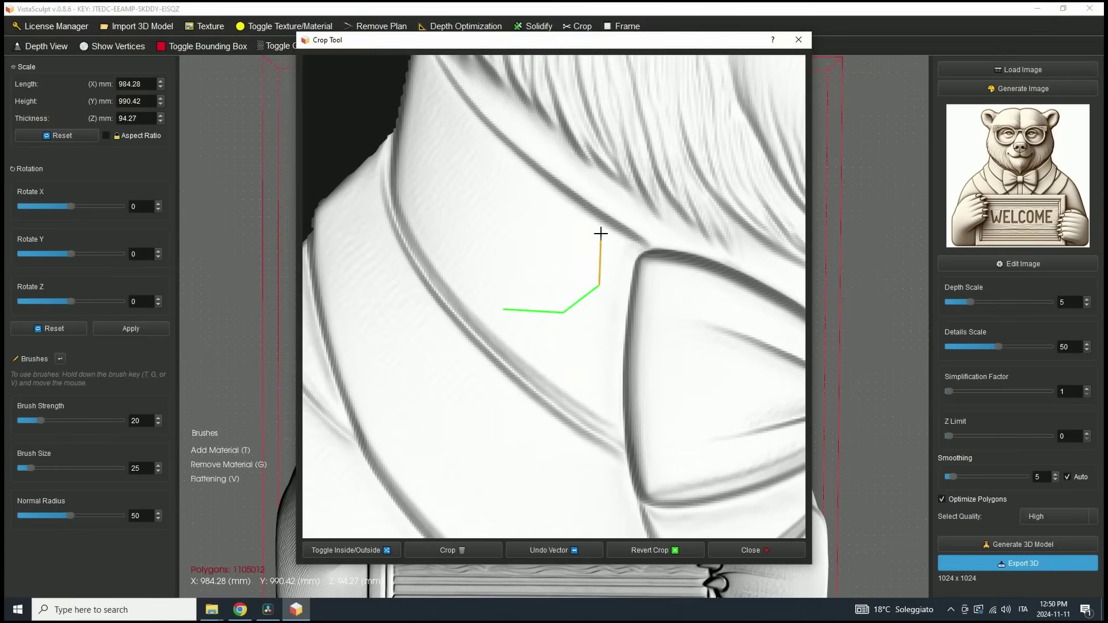
click(600, 235)
click(530, 192)
Undo three wrong outline segments, then finish and close the outline around the bear.
click(552, 544)
click(551, 544)
click(551, 545)
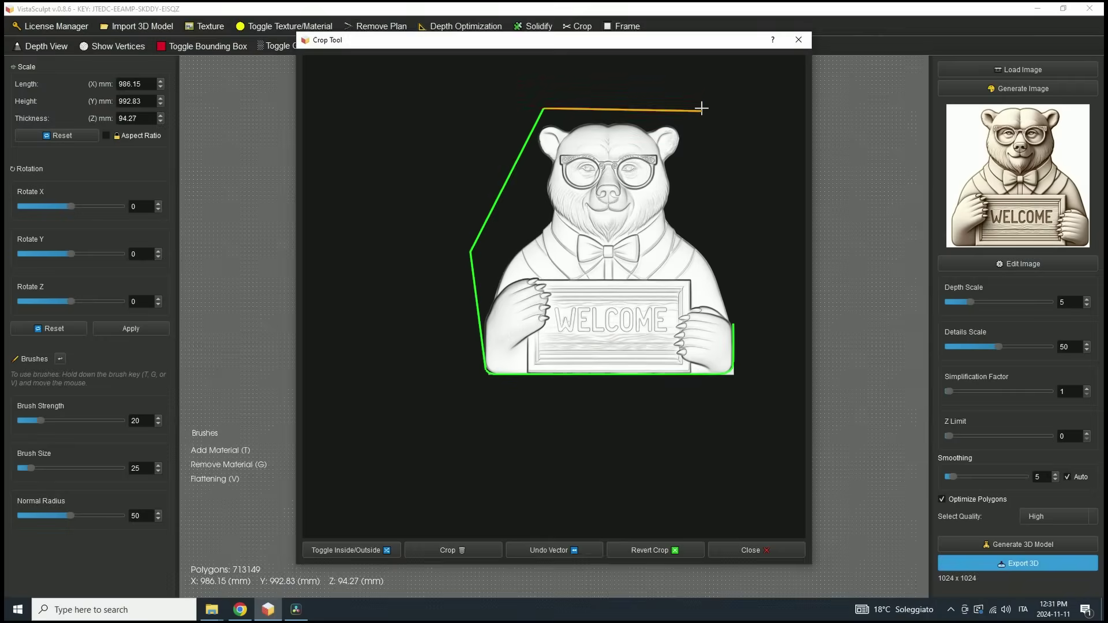
click(702, 108)
scroll(721, 316, up, 4)
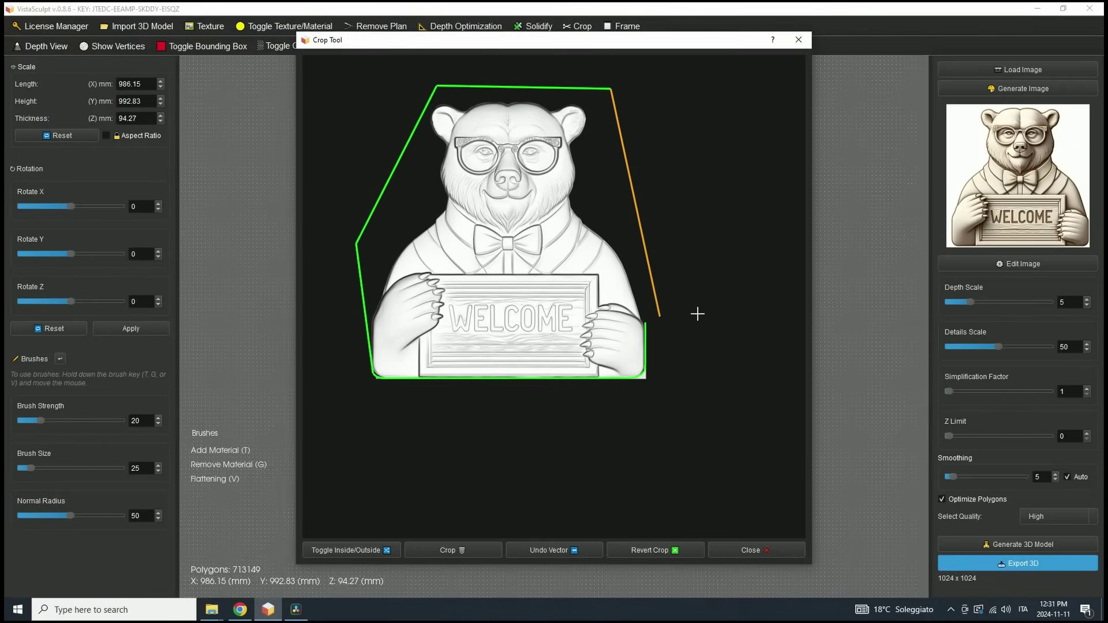
scroll(718, 349, up, 3)
middle_drag(680, 324, 555, 372)
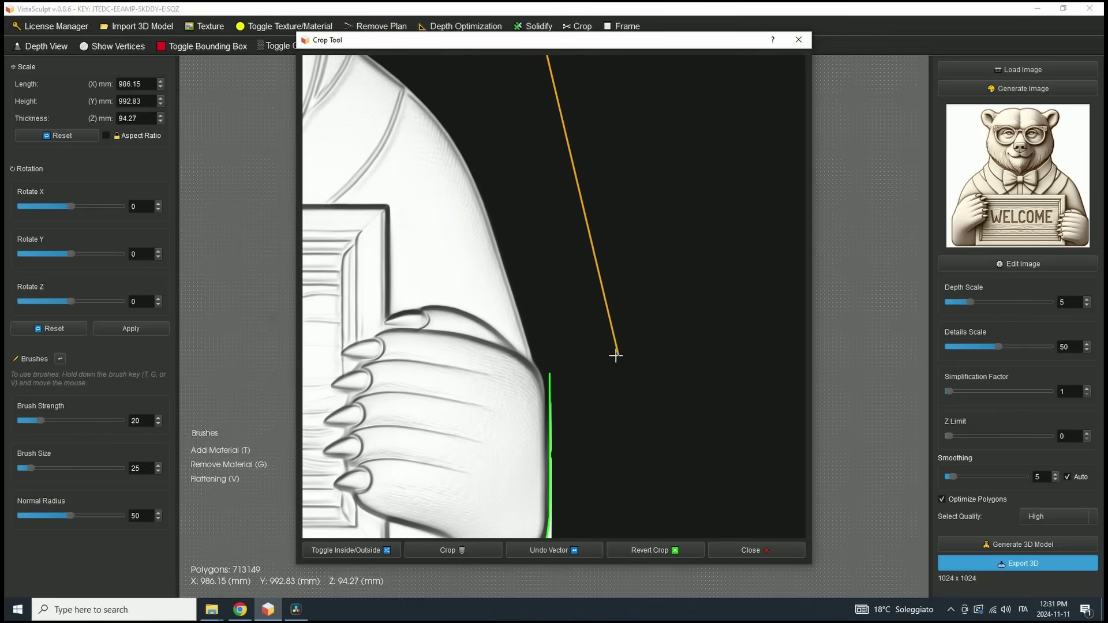
click(549, 373)
Crop the relief to the traced outline, leaving 984.28 × 990.42 mm, and close.
scroll(560, 369, down, 5)
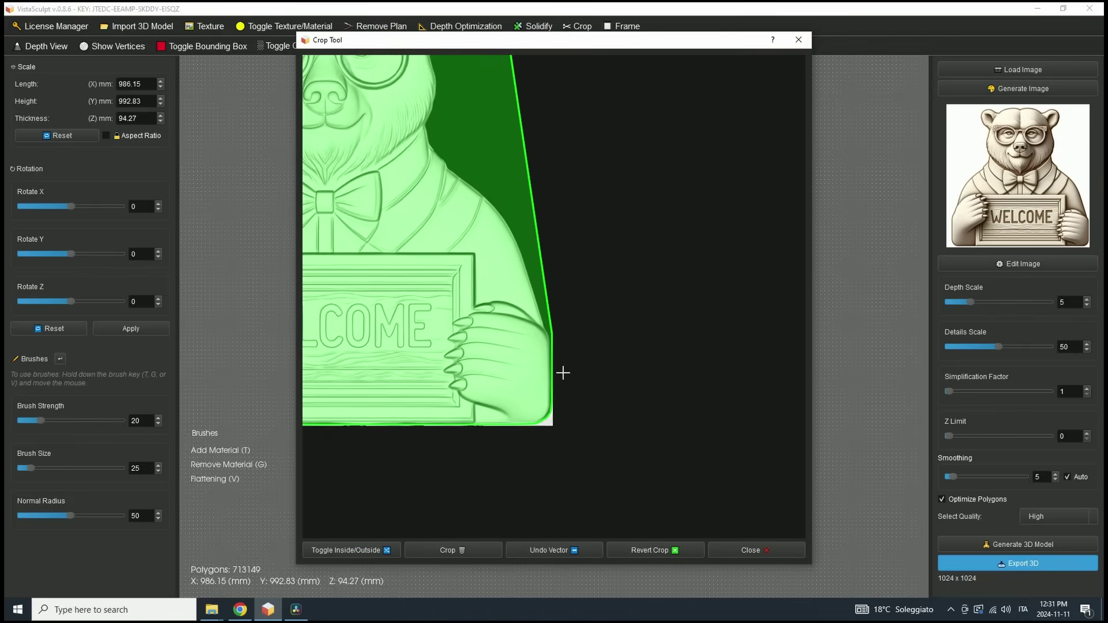
scroll(554, 362, up, 3)
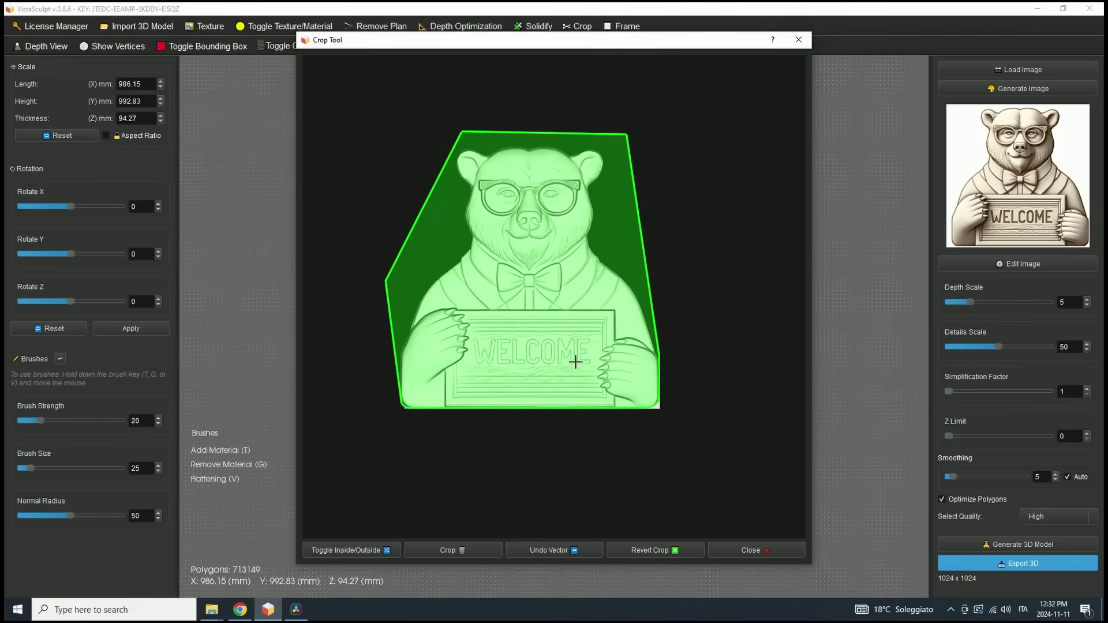
scroll(585, 369, up, 2)
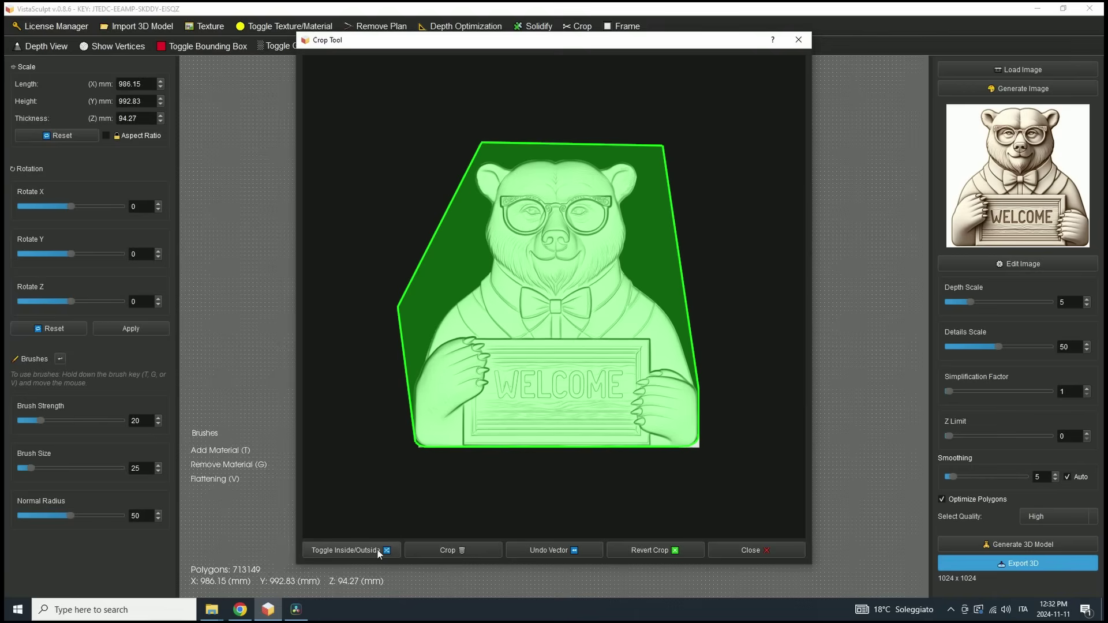
click(452, 553)
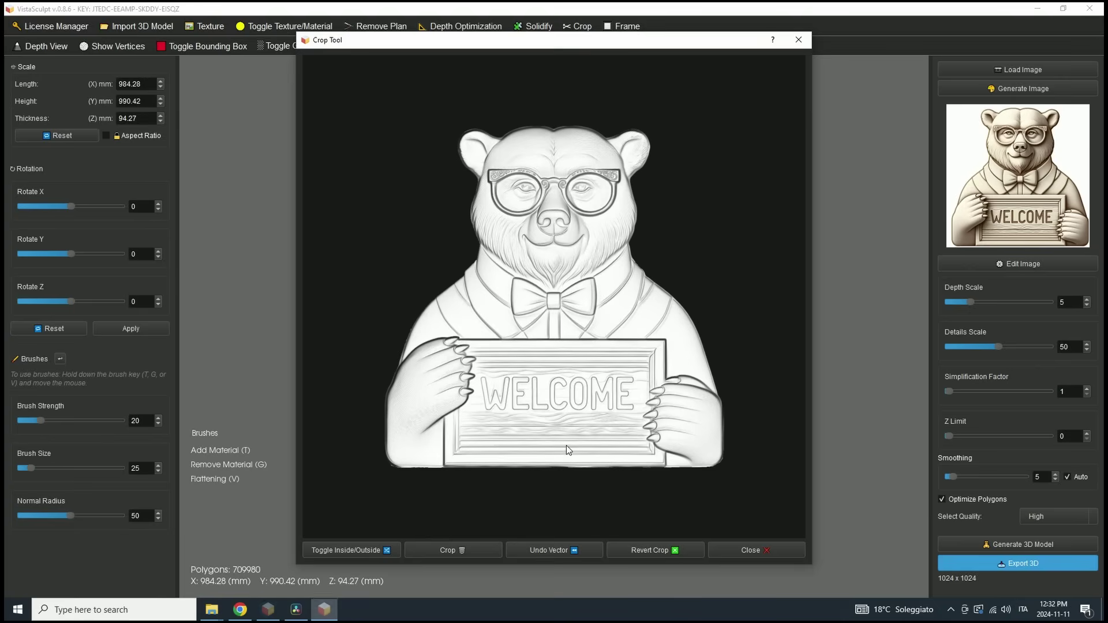
click(571, 379)
Close the crop tool, solidify the cropped bear relief to 1,105,012 polygons, and return to front view.
click(751, 550)
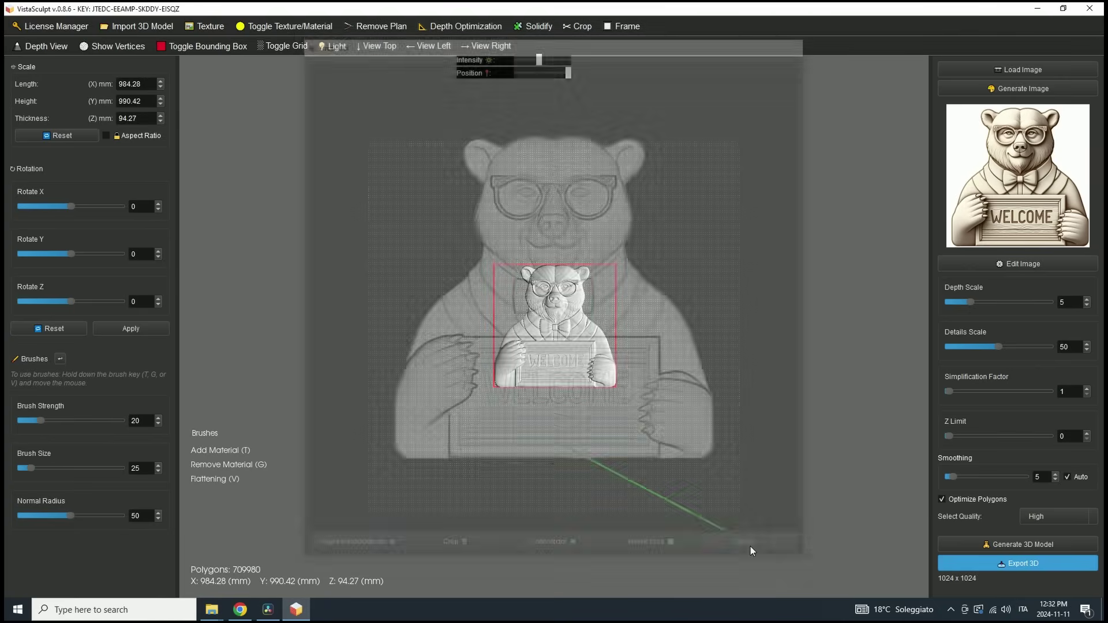
scroll(611, 433, up, 5)
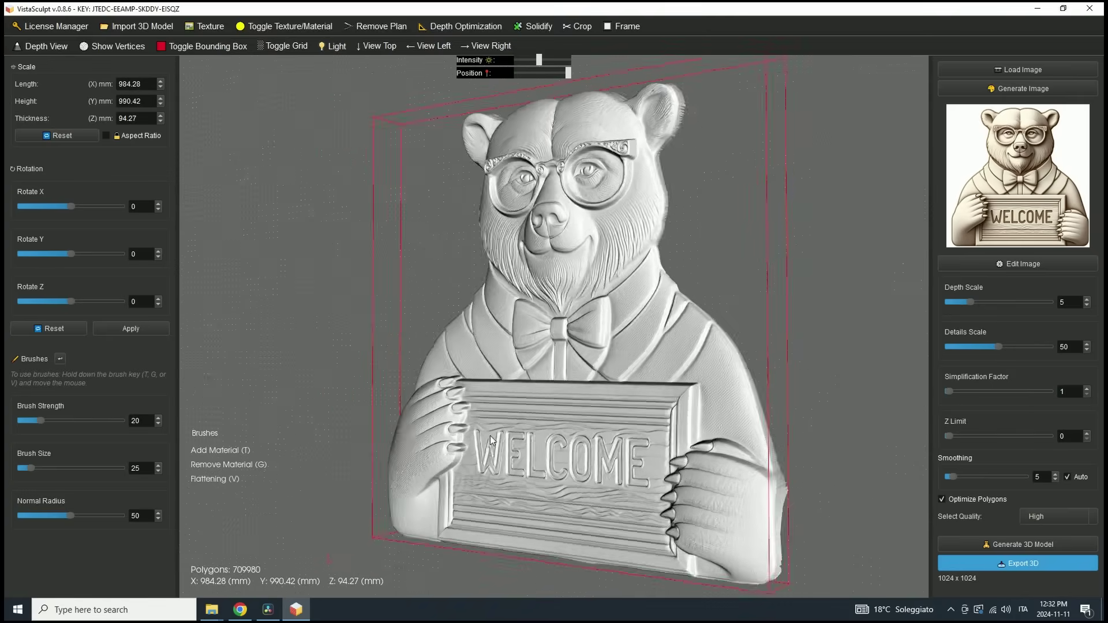
drag(490, 435, 519, 219)
click(529, 26)
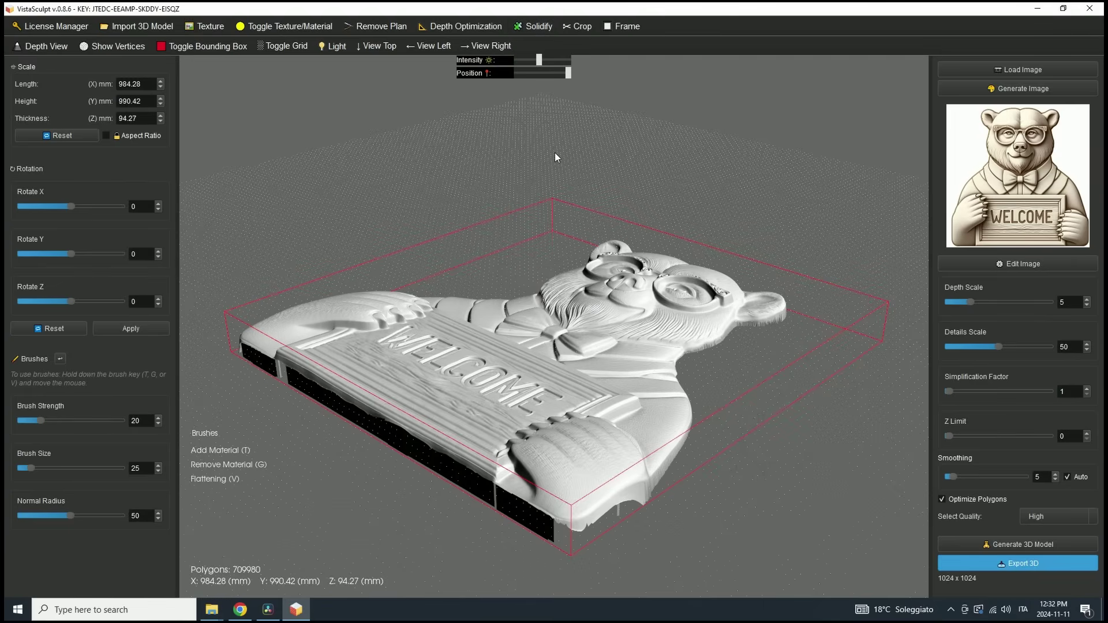
drag(538, 160, 749, 264)
key(r)
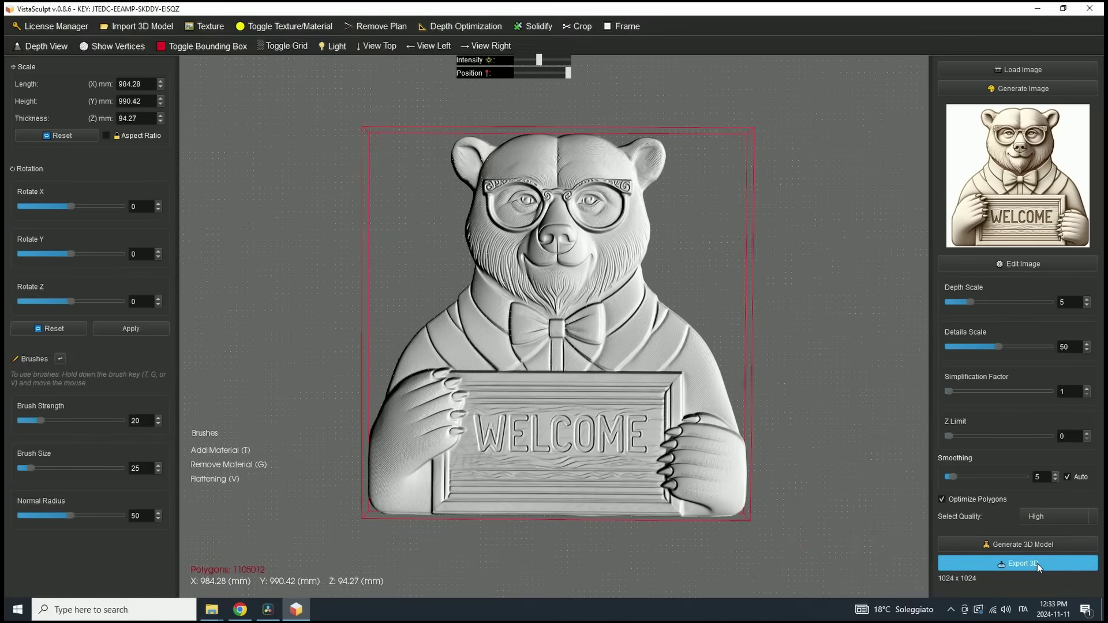
Export a PNG depth map named 'depth_test' to the Desktop.
click(1037, 563)
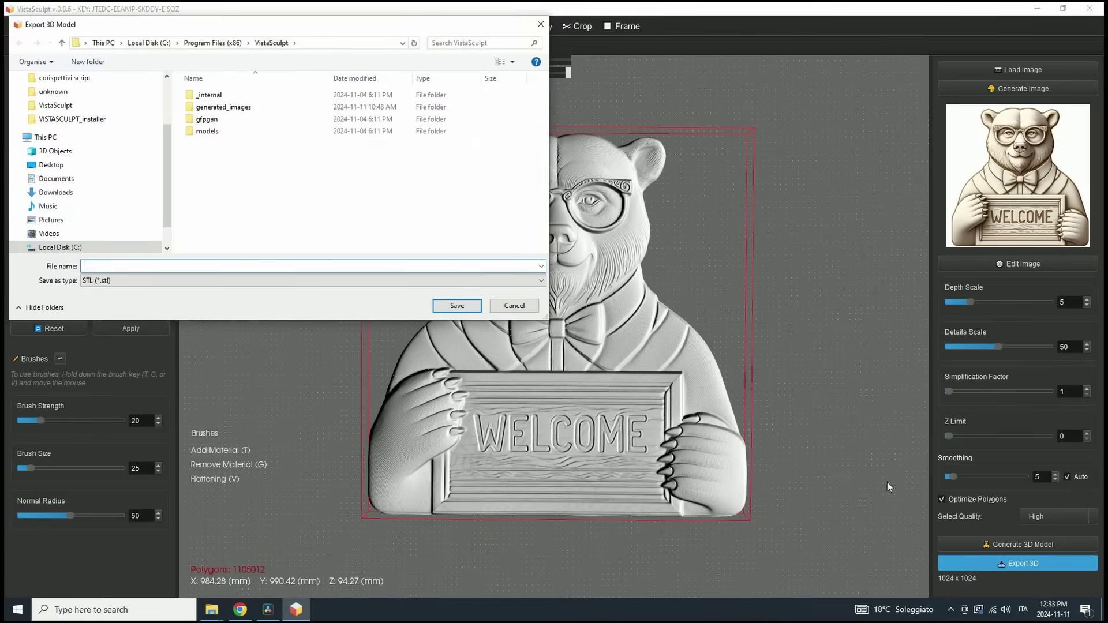
click(51, 165)
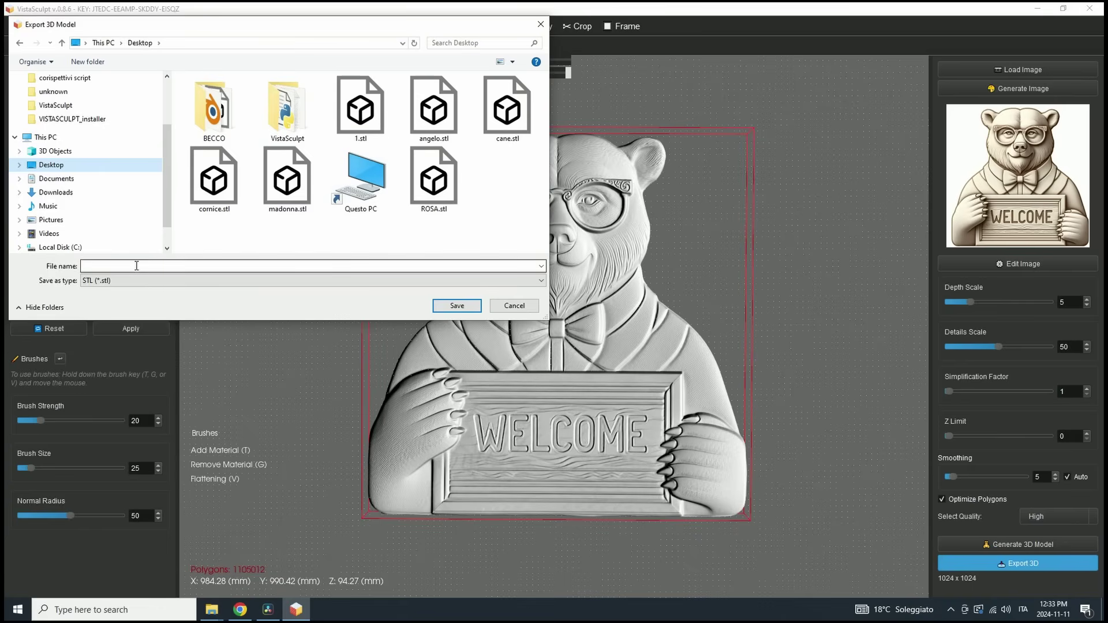
click(122, 281)
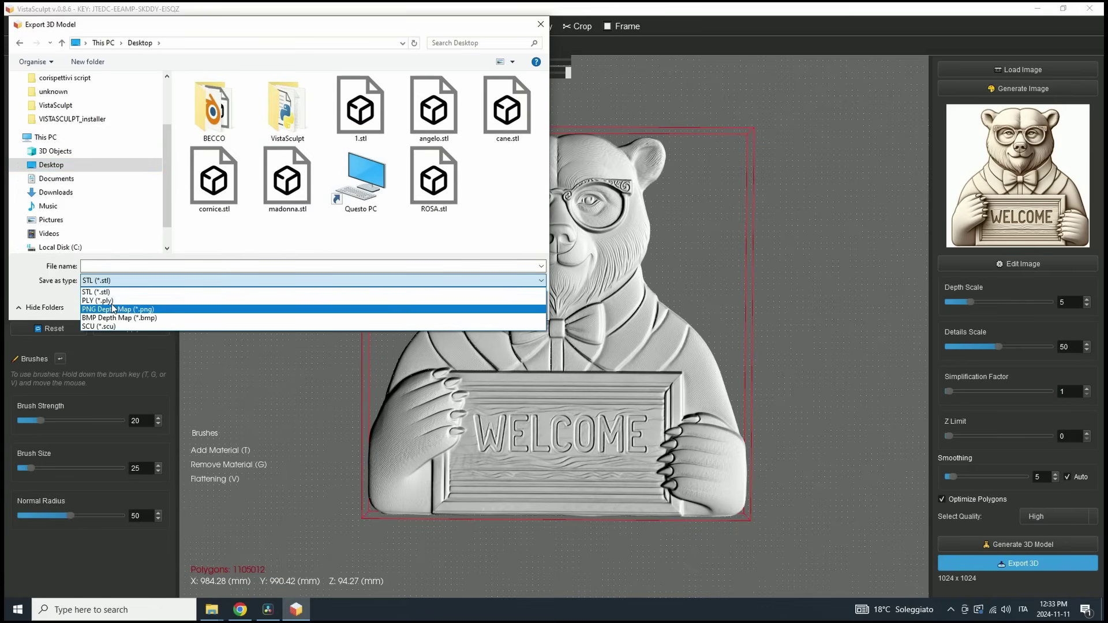
click(114, 309)
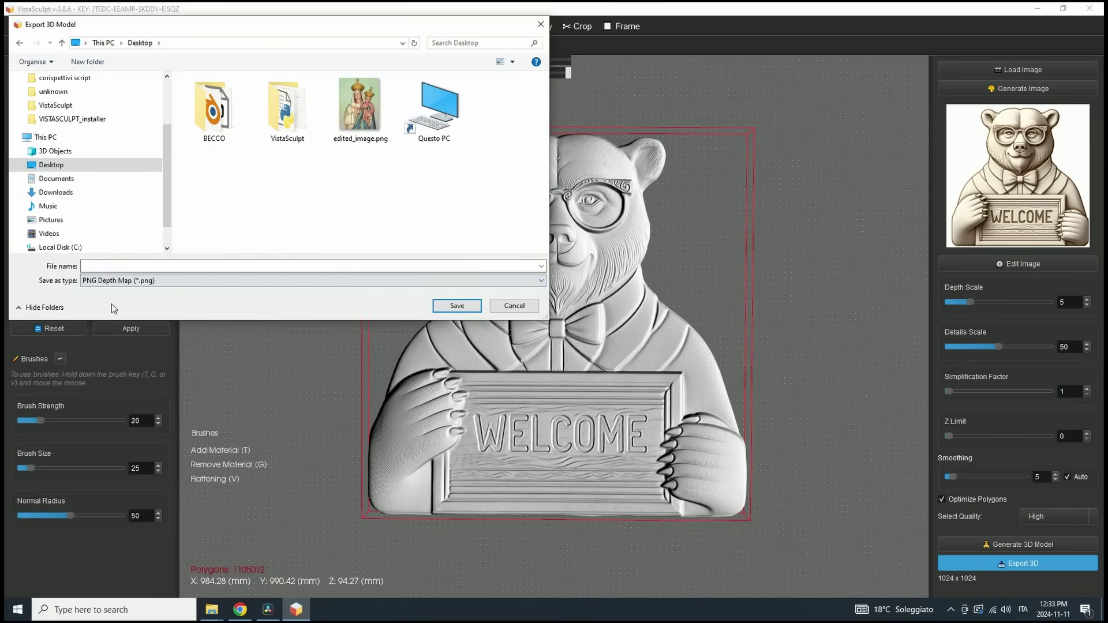
click(122, 261)
text(depth_test)
click(456, 306)
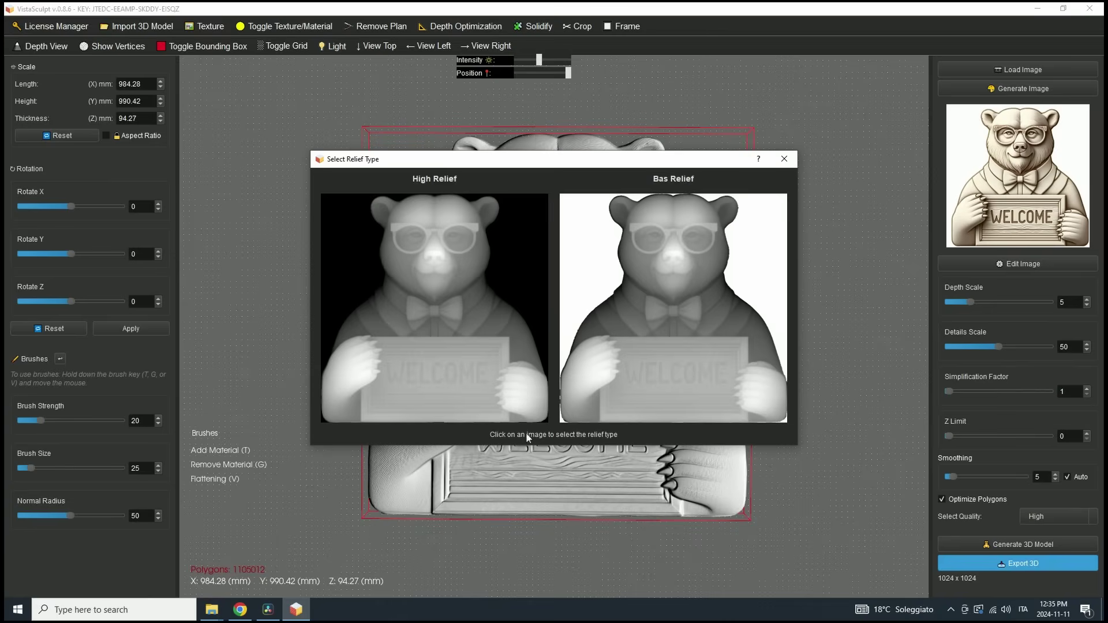
Export the high-relief model as the STL file 'test' on the Desktop.
click(492, 394)
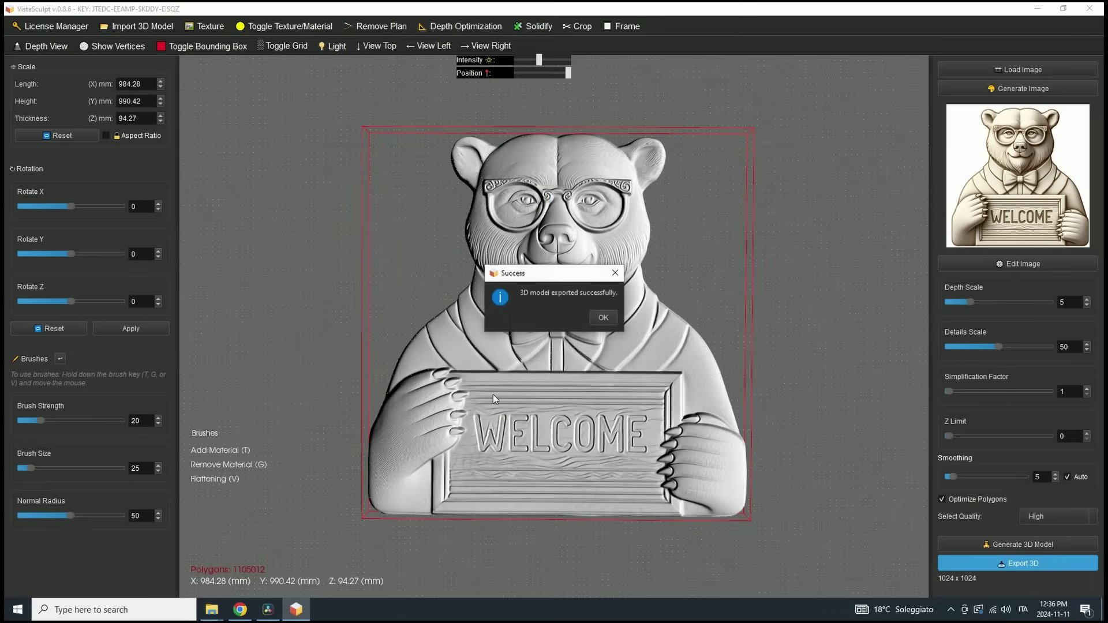
click(603, 318)
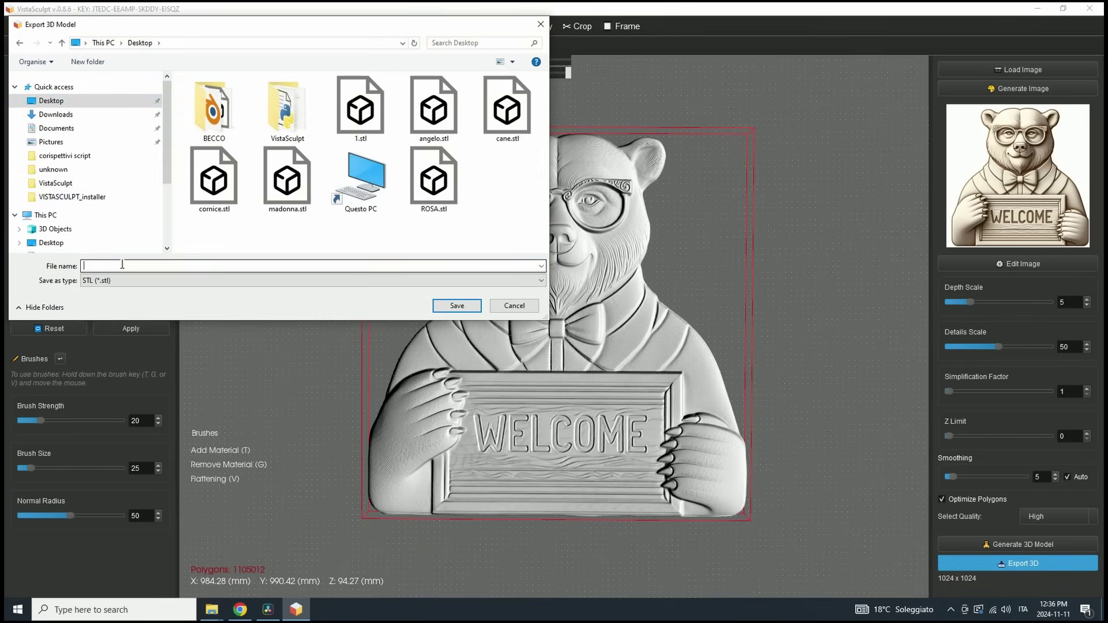
click(127, 267)
text(te)
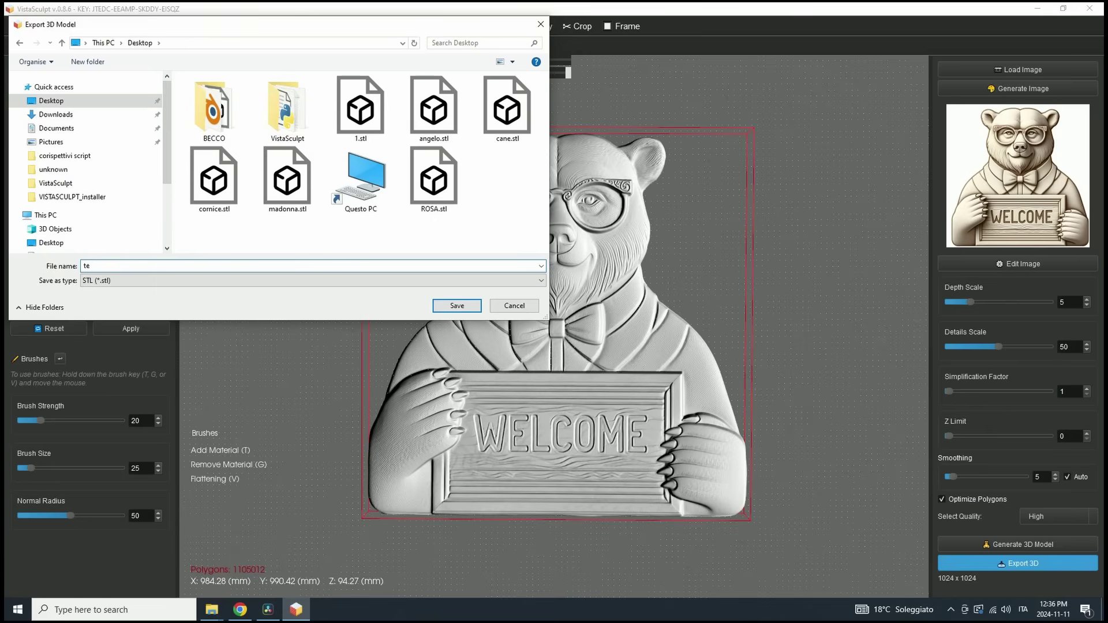
text(st)
click(457, 306)
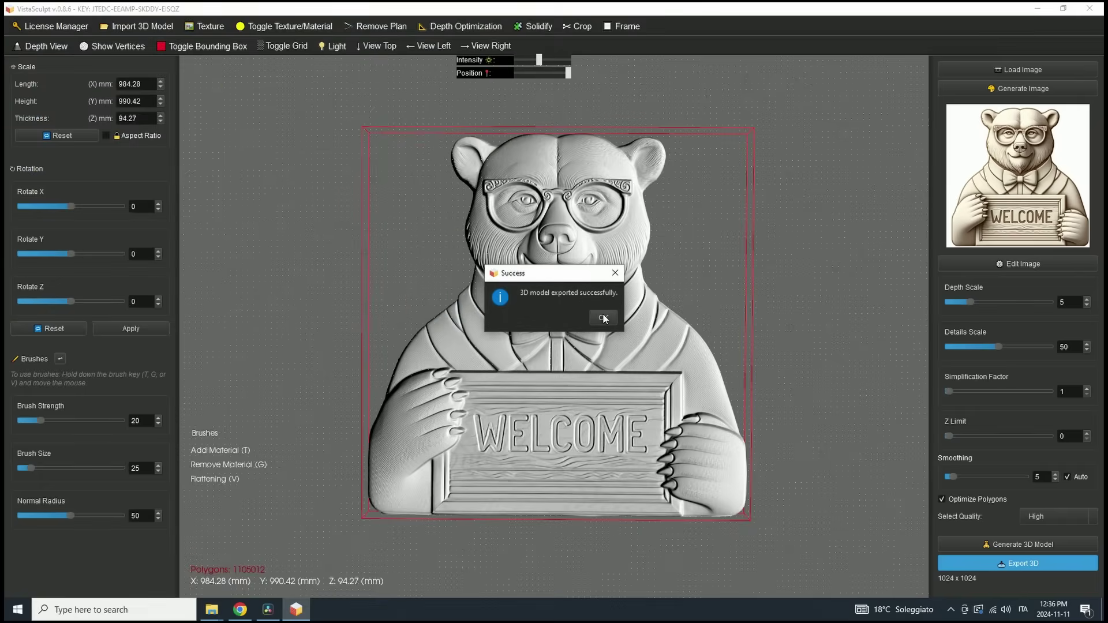
click(603, 318)
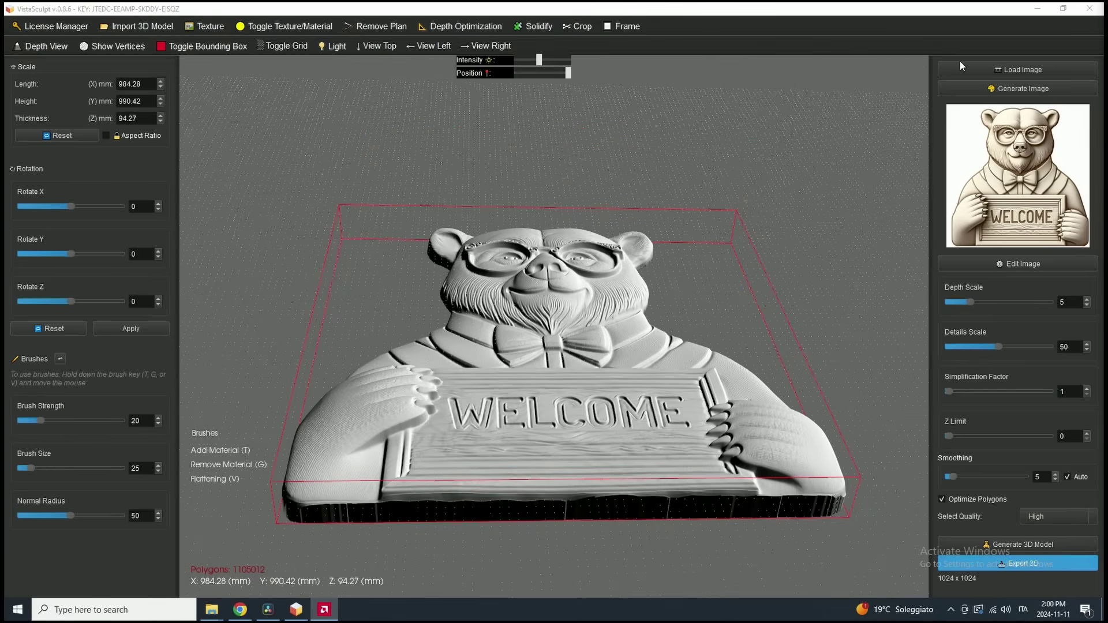
Load 34.jpg from the Downloads folder and accept Image Restoration.
click(960, 64)
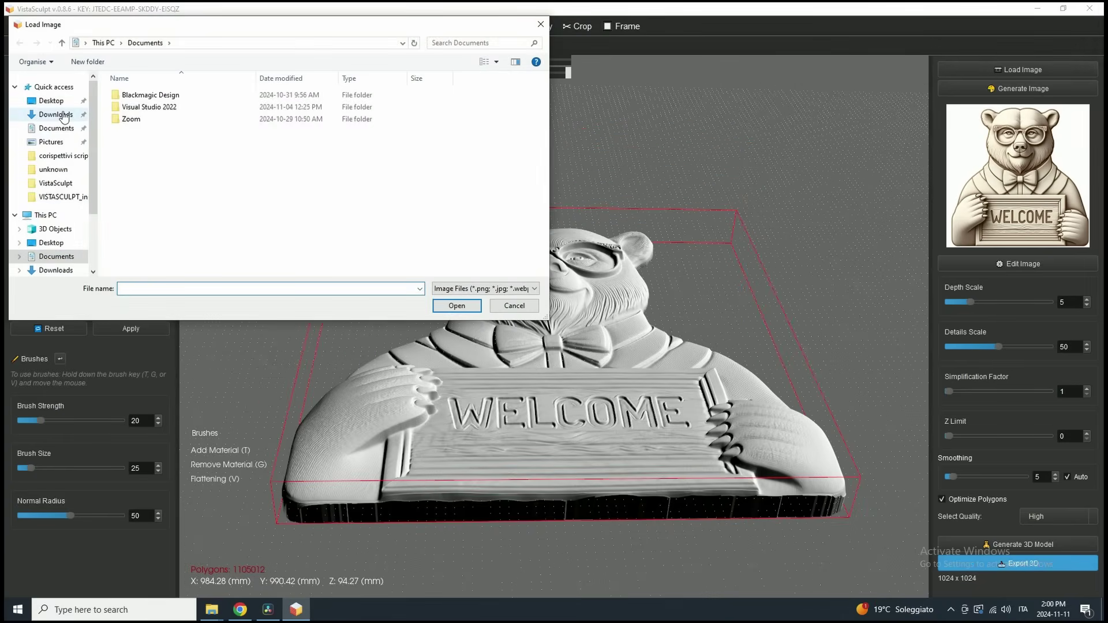
click(64, 116)
scroll(280, 127, down, 5)
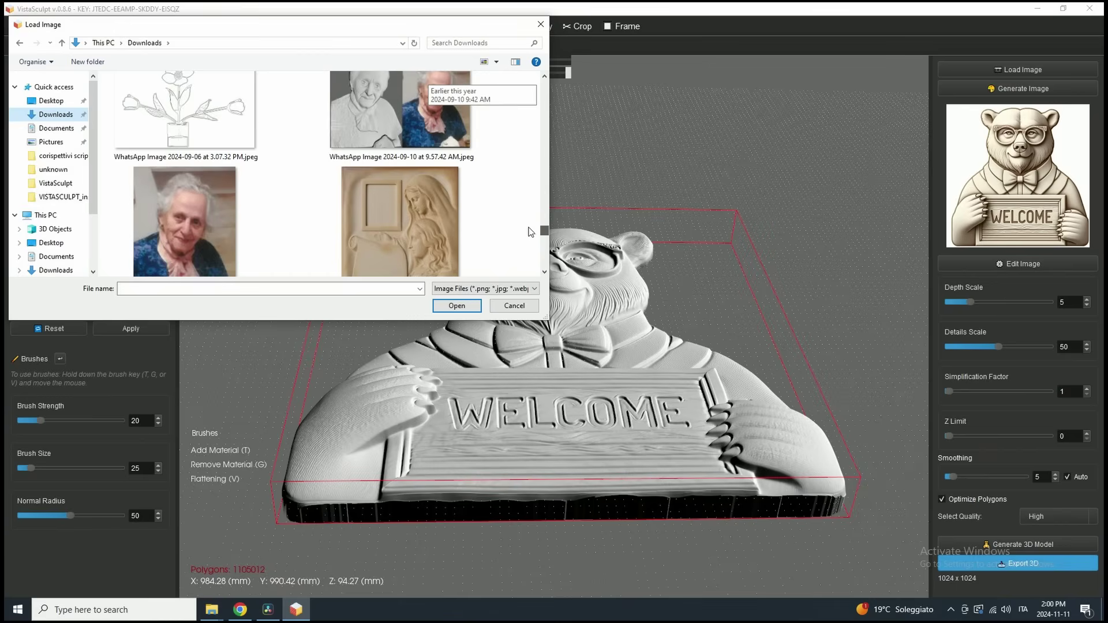
scroll(348, 195, up, 1)
scroll(288, 173, down, 3)
scroll(226, 161, up, 3)
scroll(216, 177, down, 1)
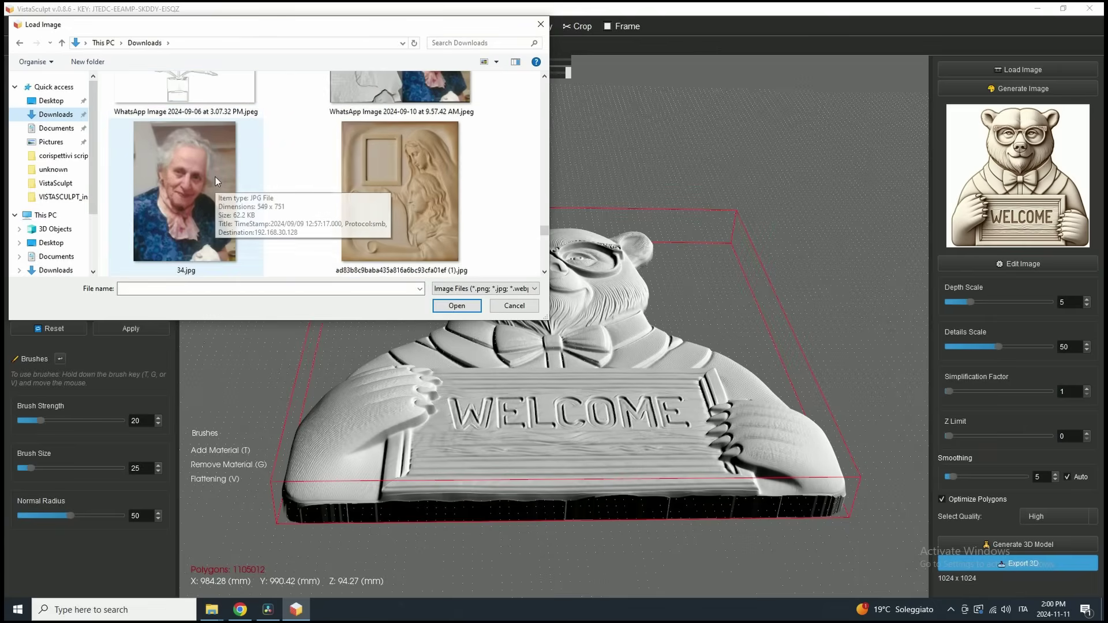
click(196, 173)
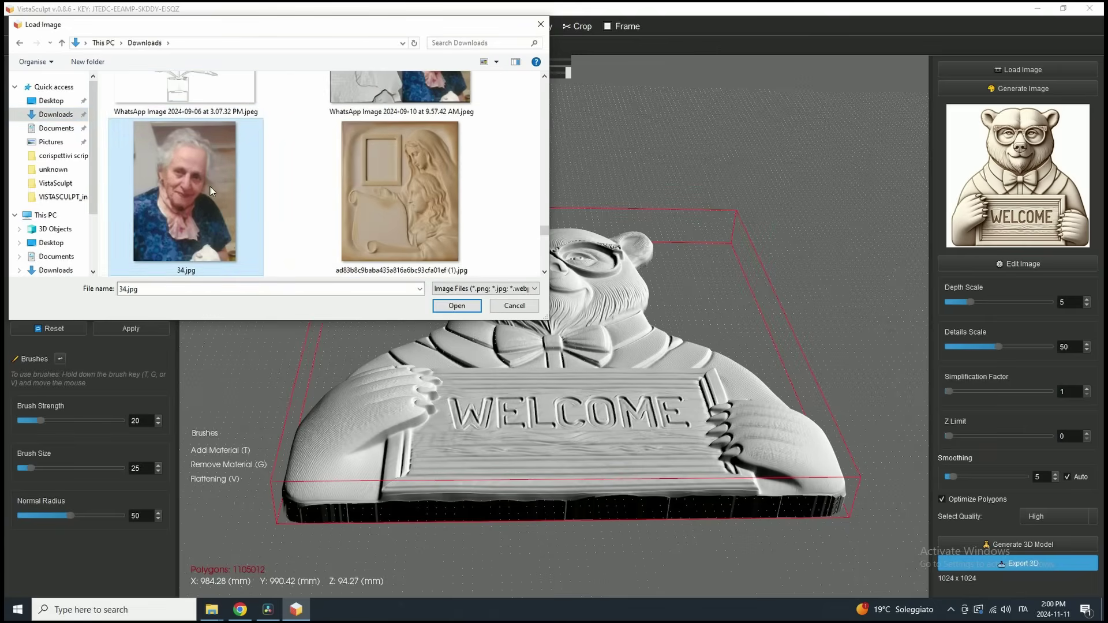
click(452, 307)
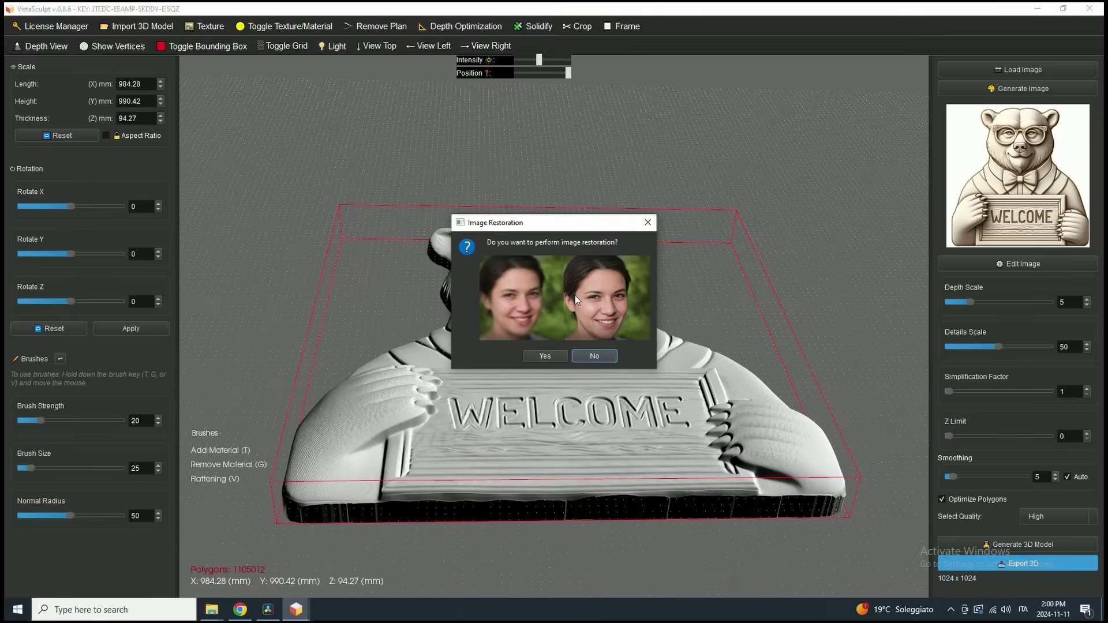
click(564, 355)
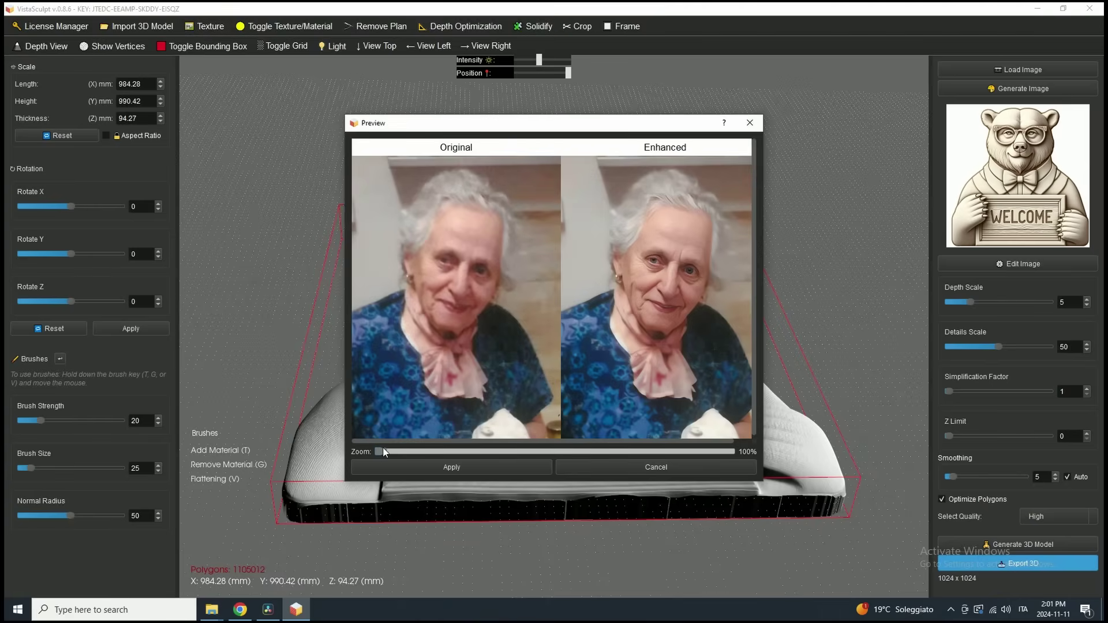
Inspect the restored photo at 175% in the before/after preview, then apply it as the source.
drag(383, 448, 635, 459)
drag(763, 299, 898, 302)
drag(344, 291, 320, 292)
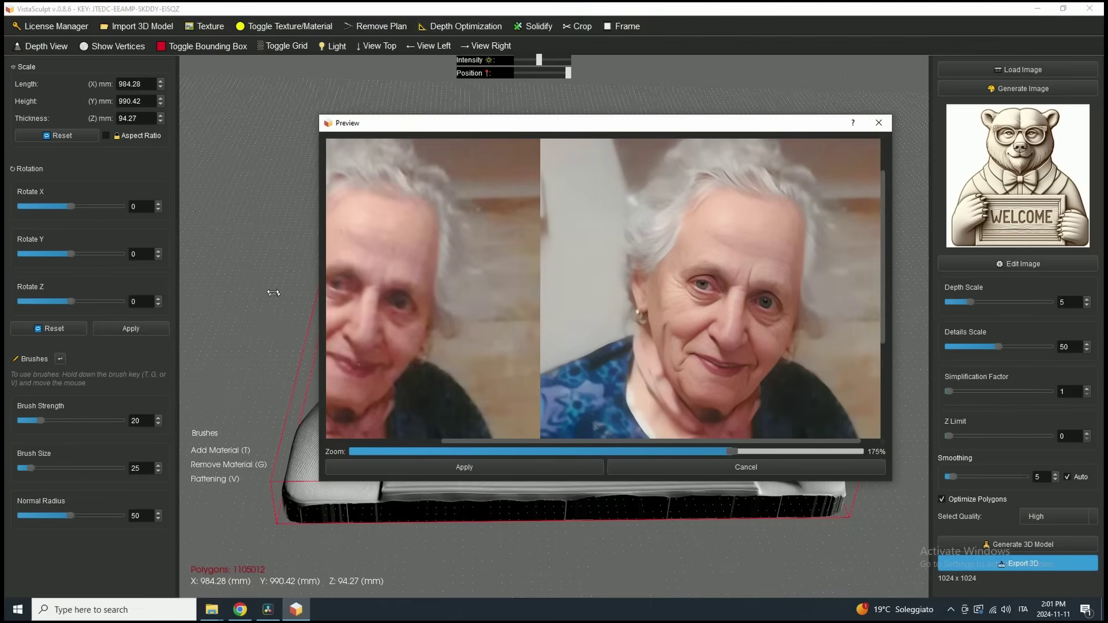
drag(554, 442, 481, 434)
scroll(481, 434, down, 3)
scroll(481, 434, right, 3)
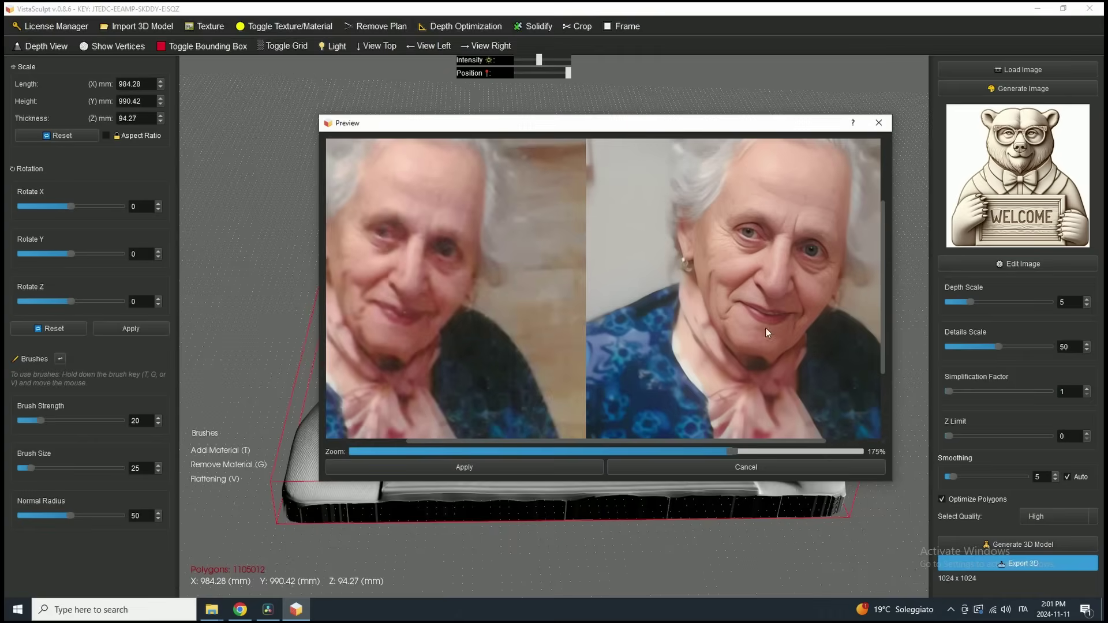
click(500, 465)
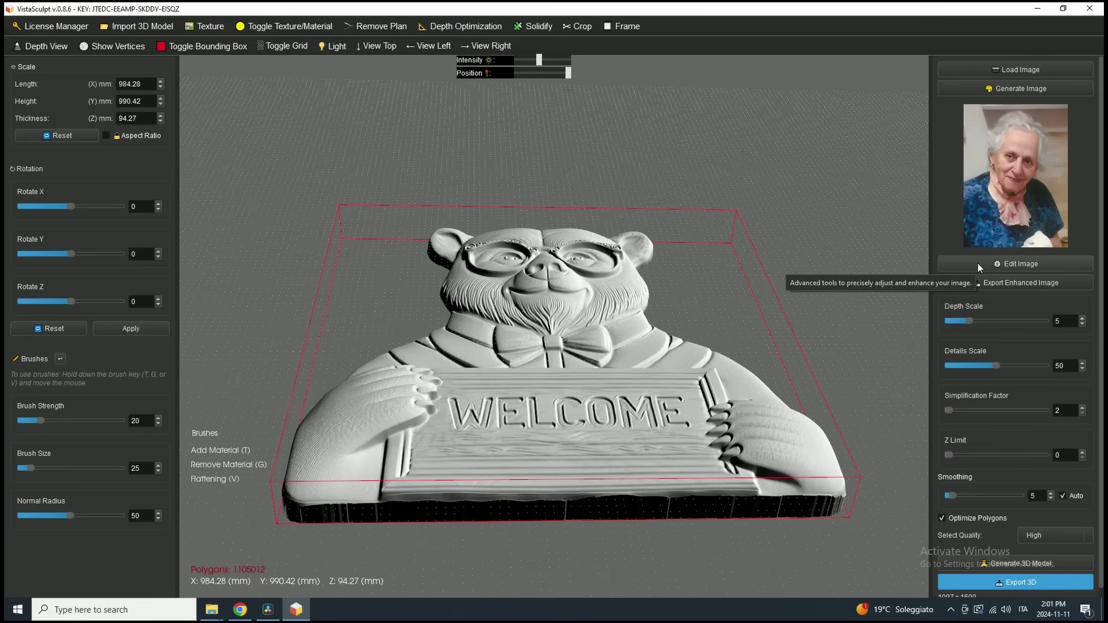
Set Depth Scale to 4 and generate a new portrait relief, replacing the bear model.
click(966, 321)
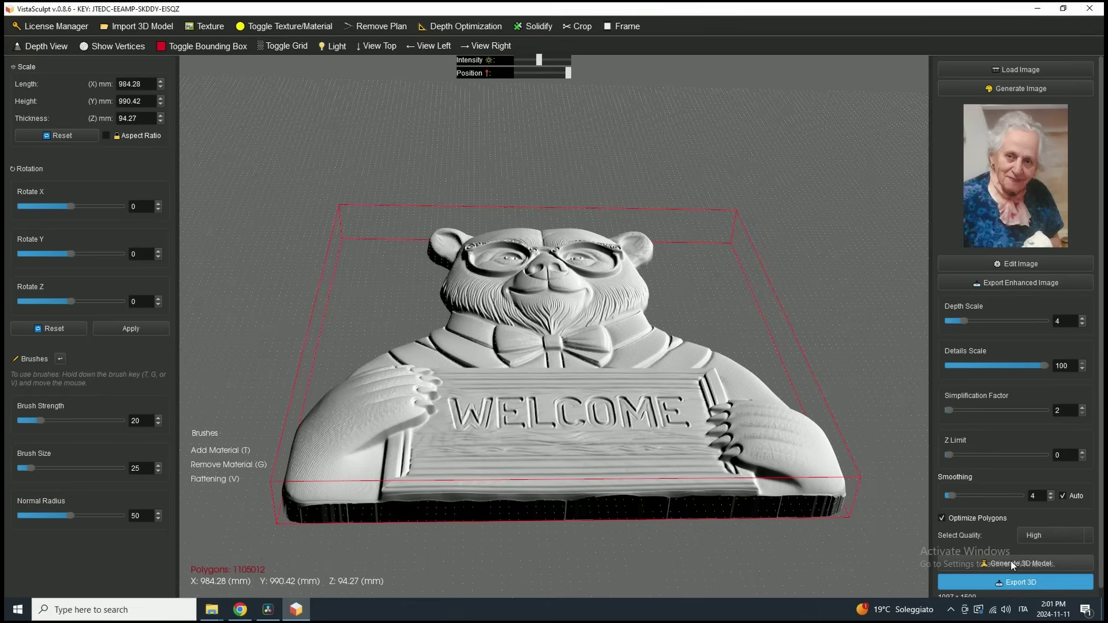
click(1010, 563)
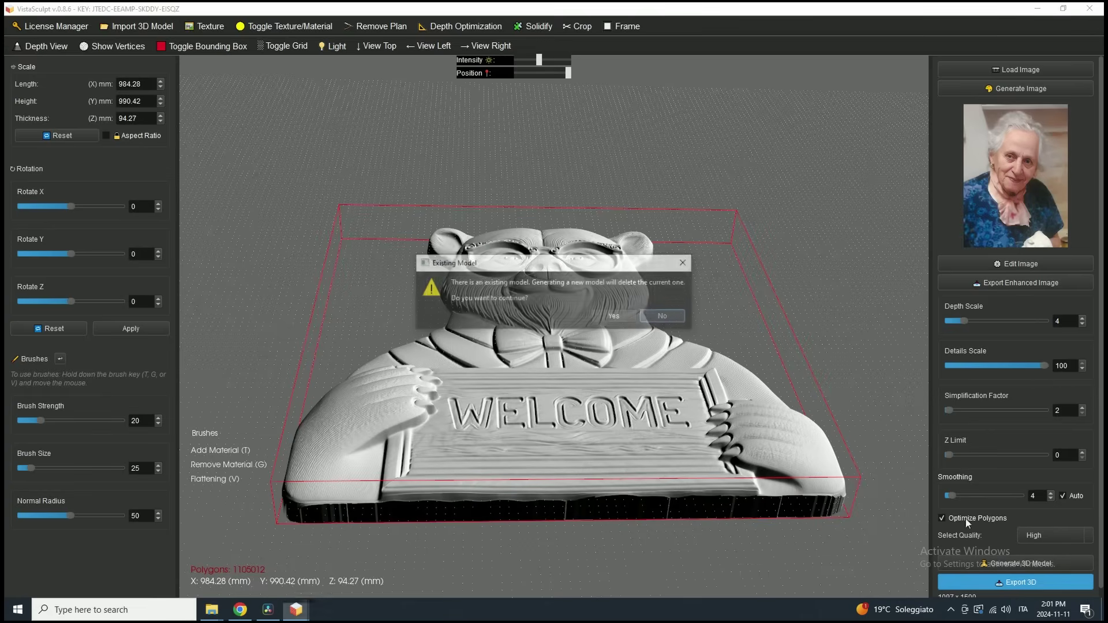
click(615, 317)
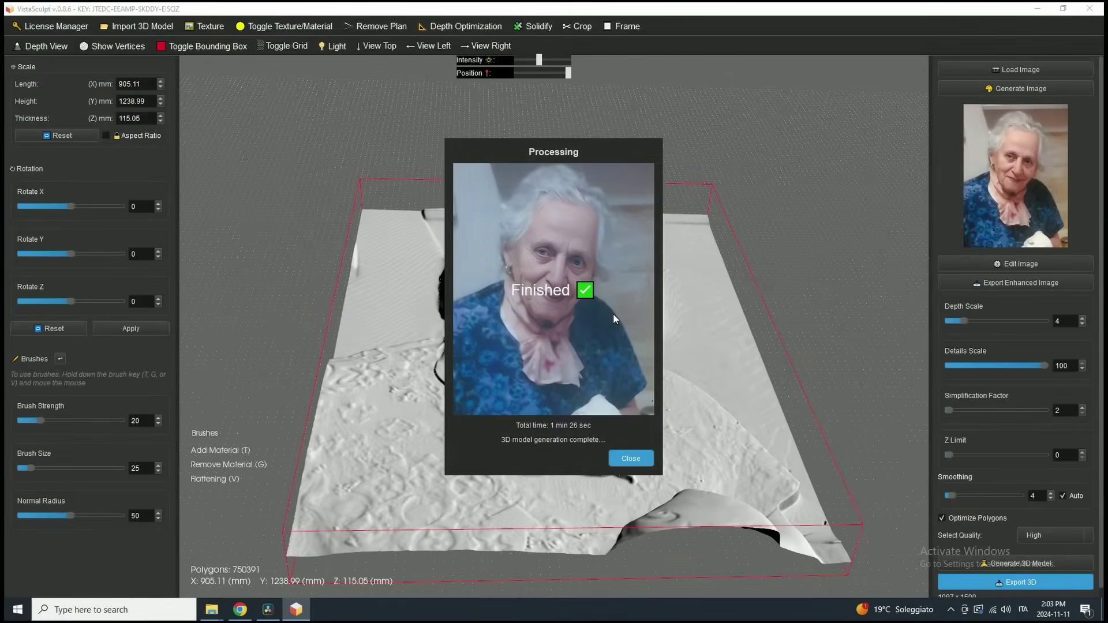
Inspect the portrait relief, turn off auto smoothing, and set Smoothing 20 and Z Limit 45.
click(614, 455)
drag(611, 231, 658, 335)
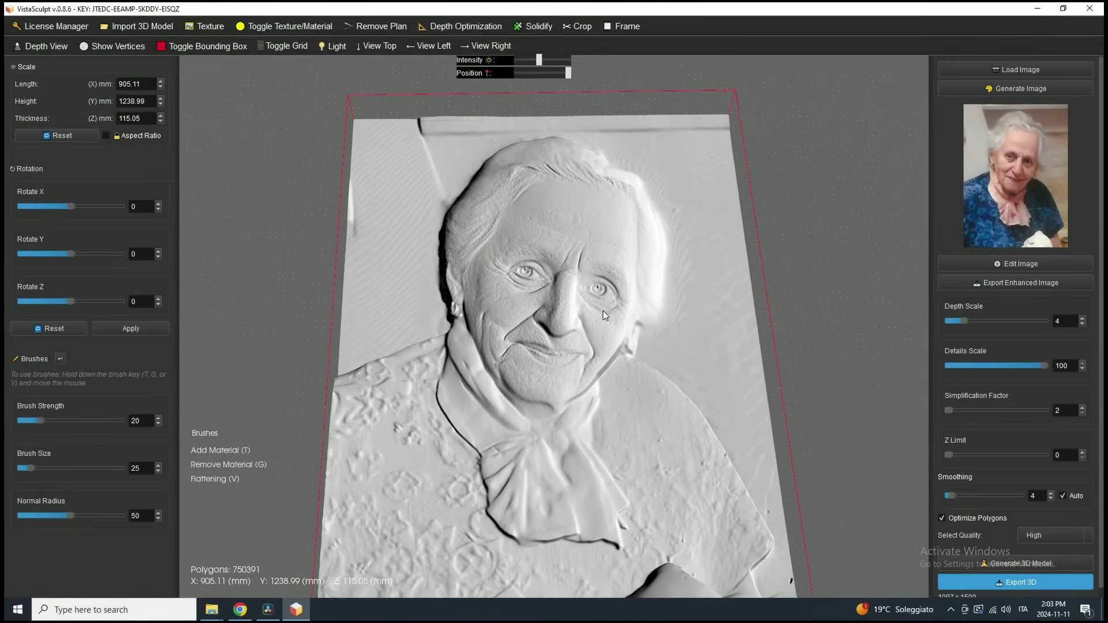
scroll(713, 391, down, 3)
drag(712, 391, 647, 390)
scroll(647, 390, up, 3)
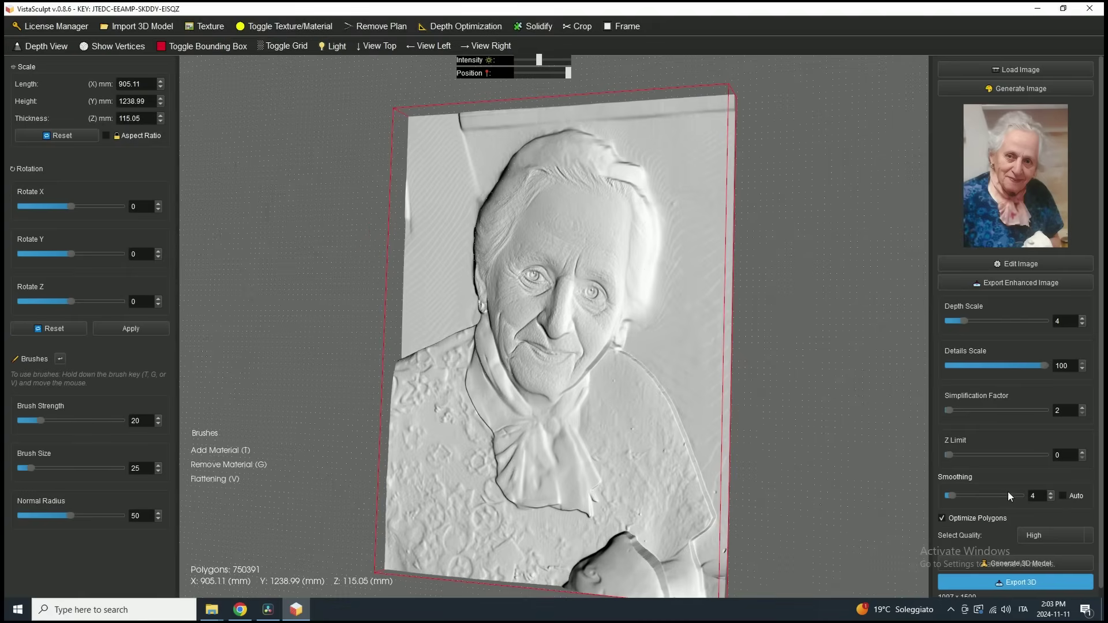
drag(954, 493, 957, 494)
drag(950, 453, 974, 453)
Regenerate the portrait relief with Z Limit 45, replacing the current model.
click(1008, 564)
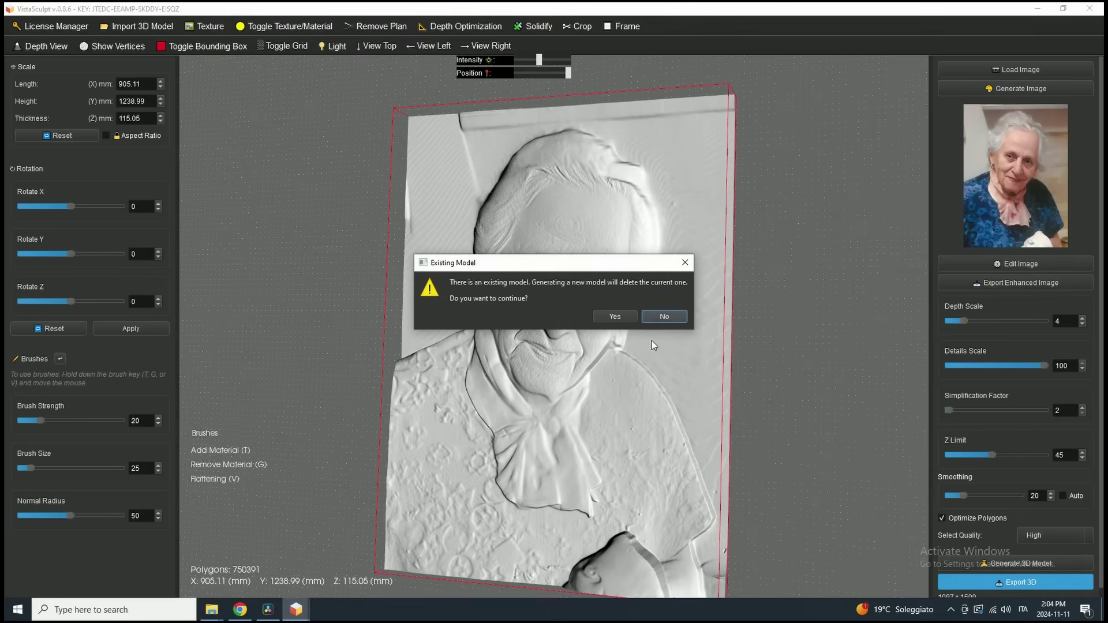
click(617, 316)
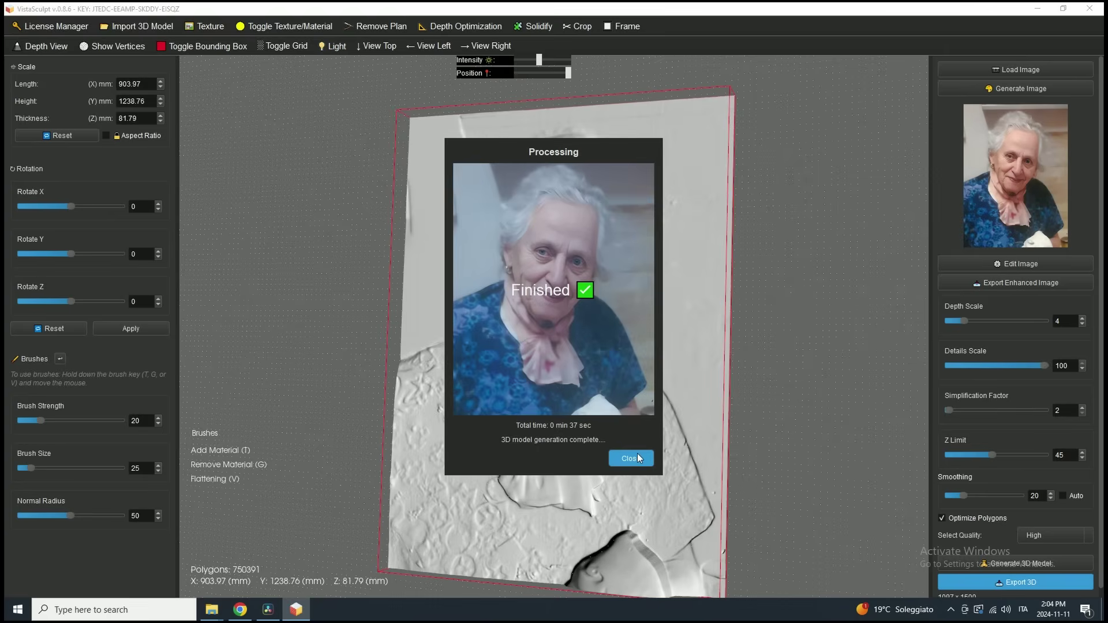
click(630, 458)
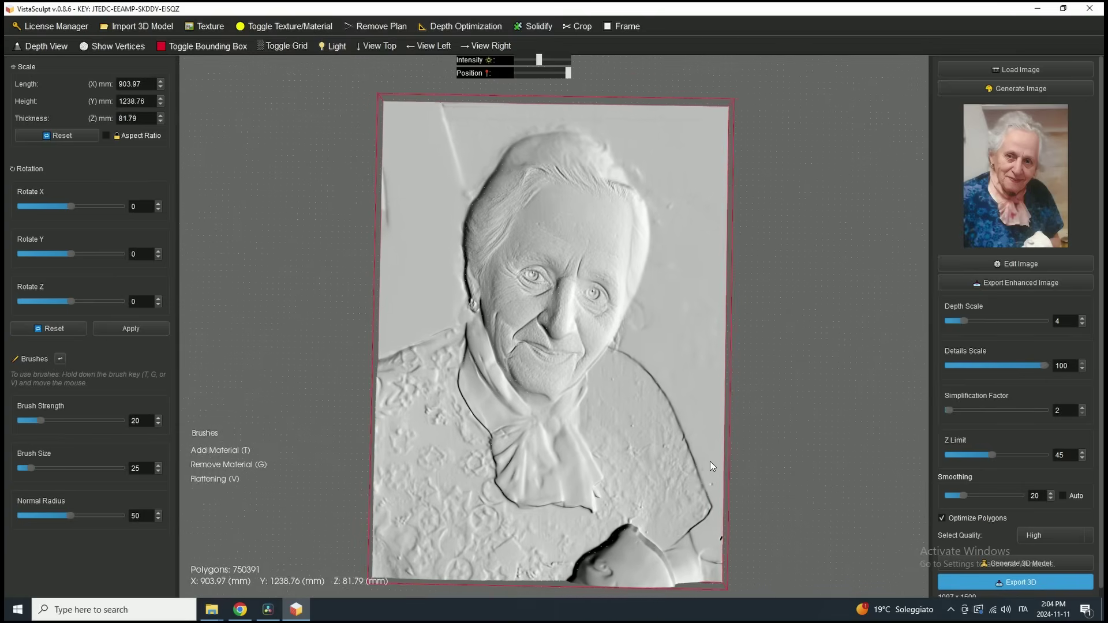
drag(788, 464, 682, 269)
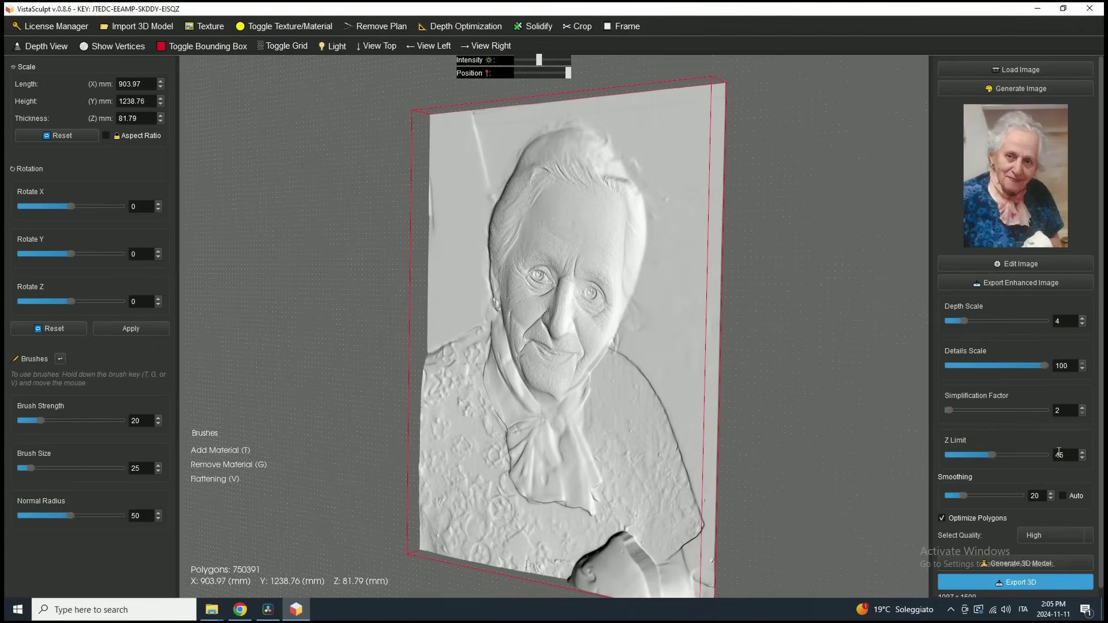
Change Z Limit to 35 and regenerate the relief, now 92.85 mm thick.
drag(1059, 452, 1057, 453)
text(3)
click(1015, 563)
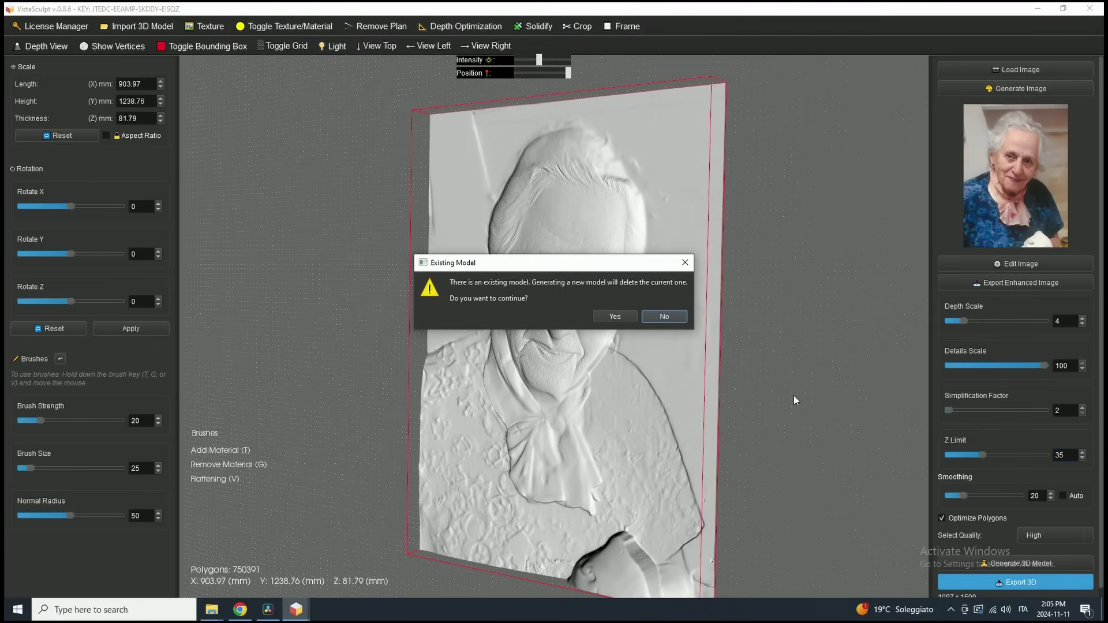
click(625, 317)
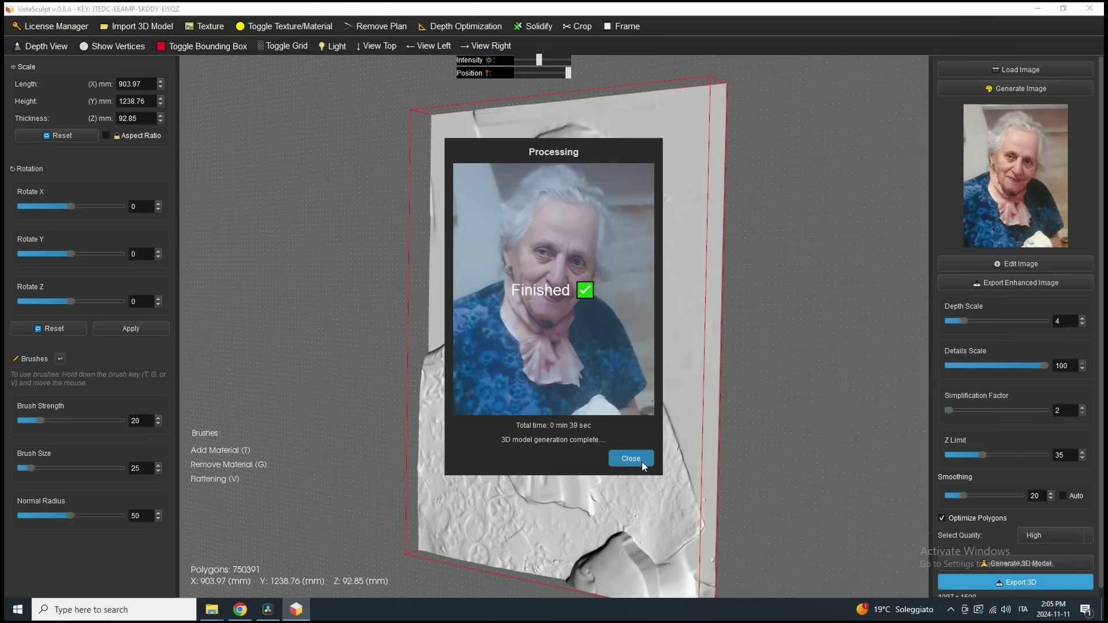
click(631, 459)
drag(570, 439, 569, 310)
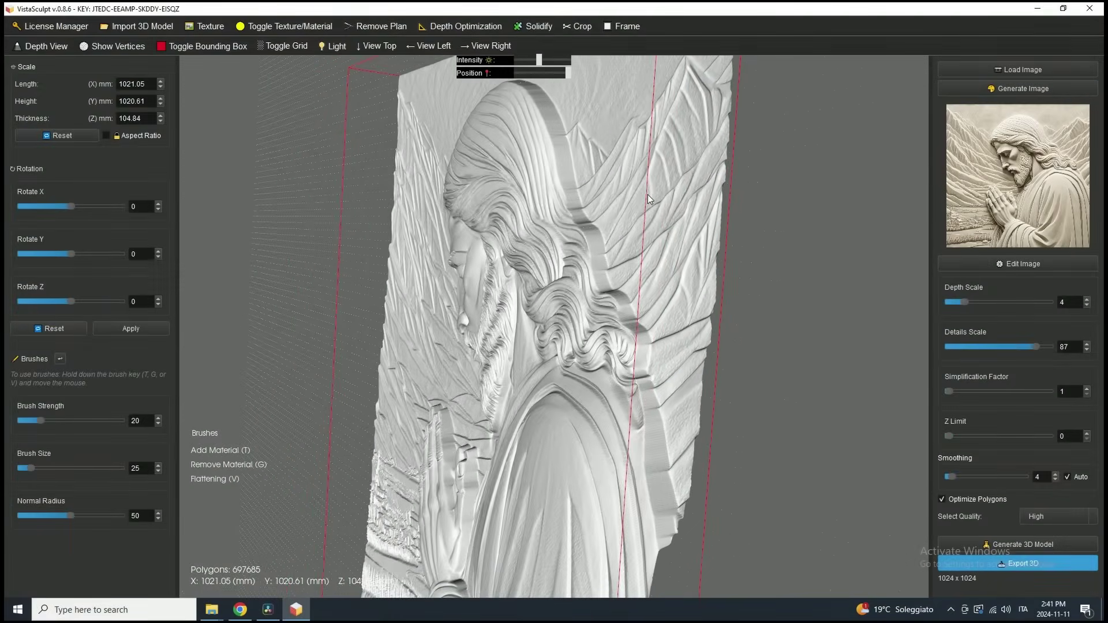
Move the light left to brighten the relief frontally and drag Z Limit up toward 35.
drag(647, 195, 1039, 161)
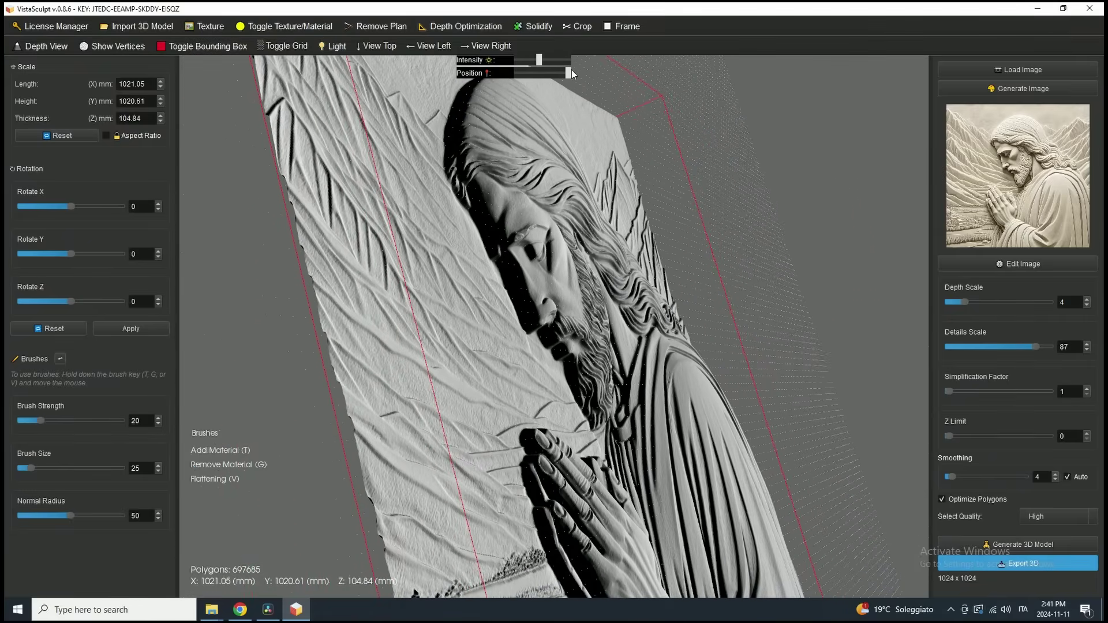
click(568, 72)
drag(569, 73, 516, 79)
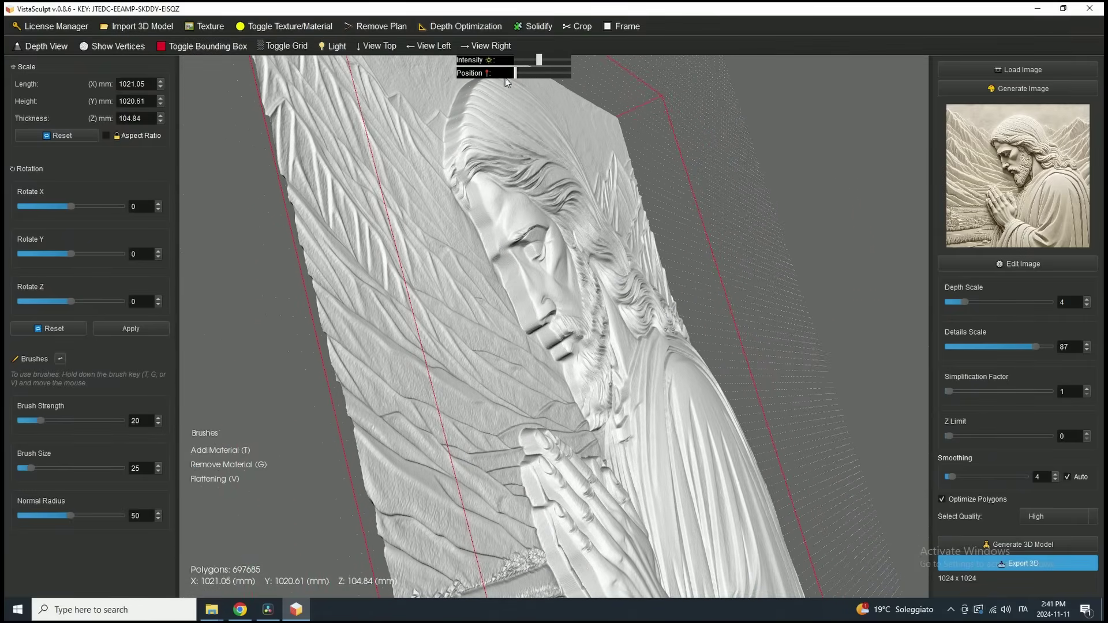
drag(530, 164, 402, 133)
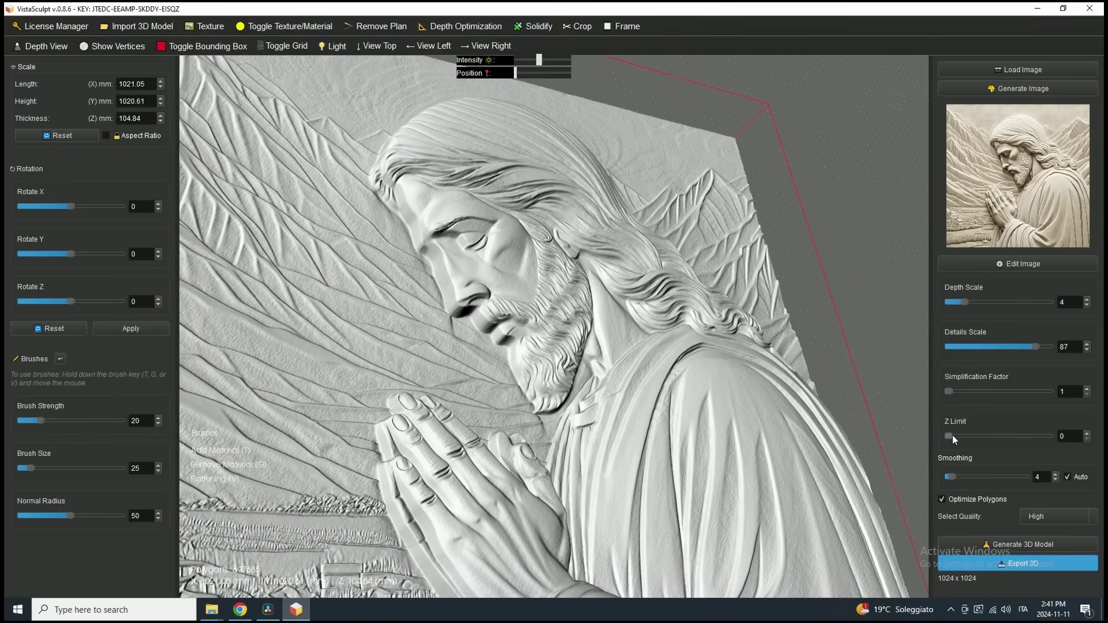
drag(952, 435, 988, 431)
Enter Z Limit 55 and regenerate the relief: 697,685 polygons, 74.99 mm thick.
key(Home)
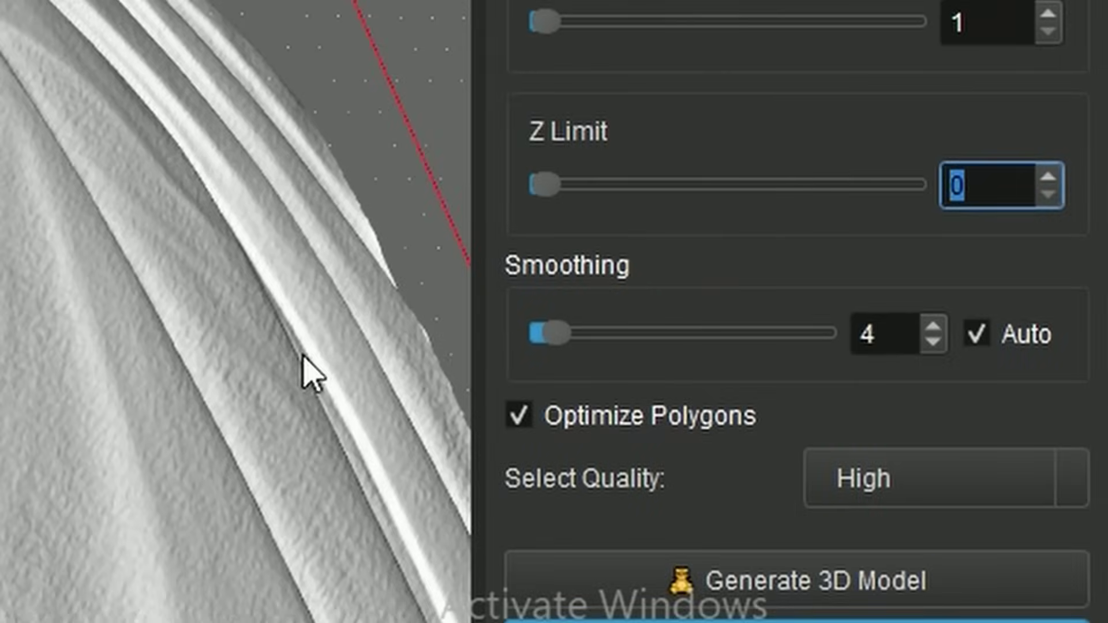
text(55)
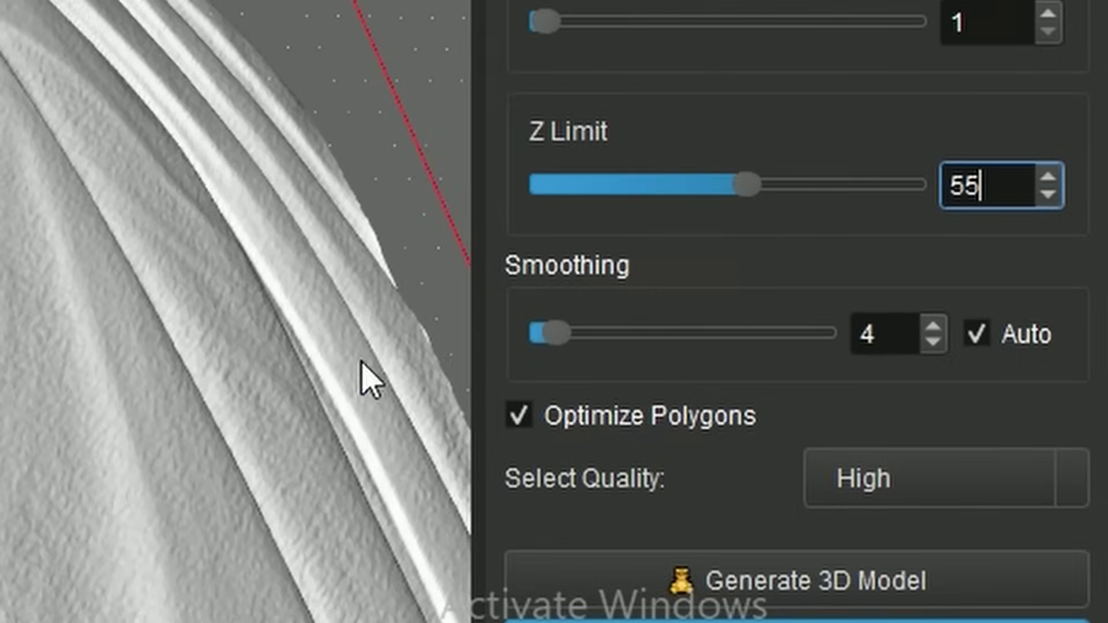
click(762, 580)
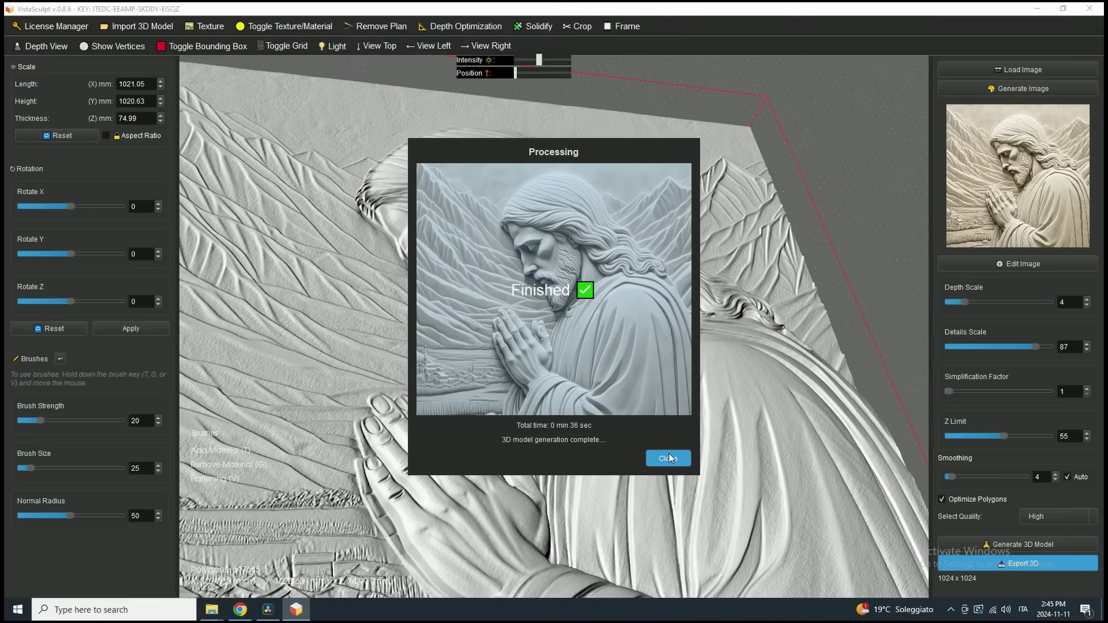
click(667, 456)
drag(704, 405, 462, 413)
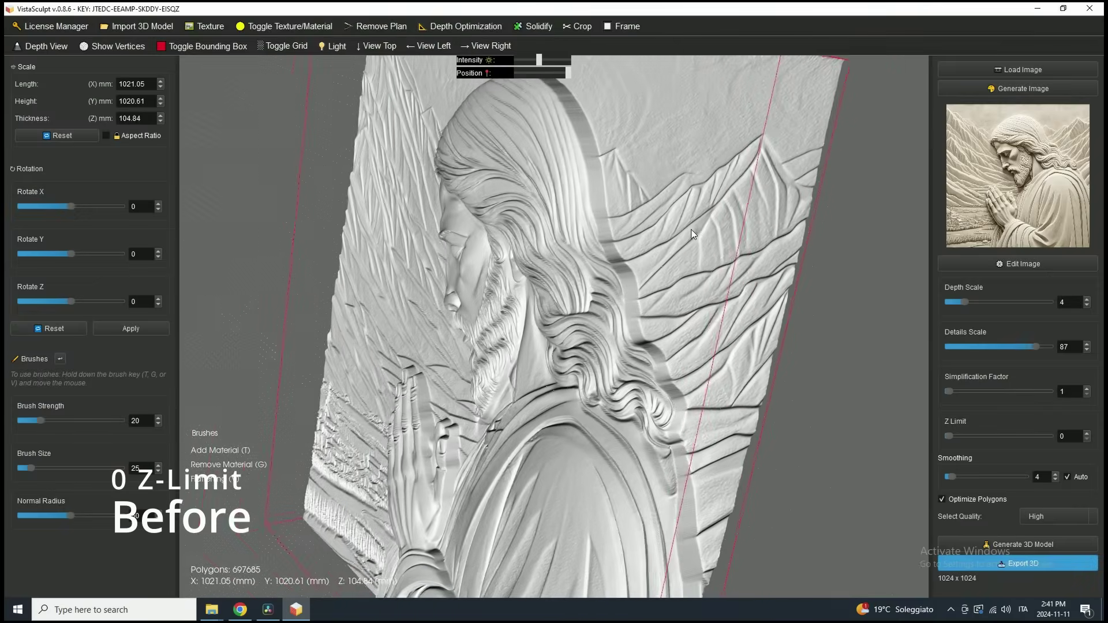
drag(692, 234, 1027, 144)
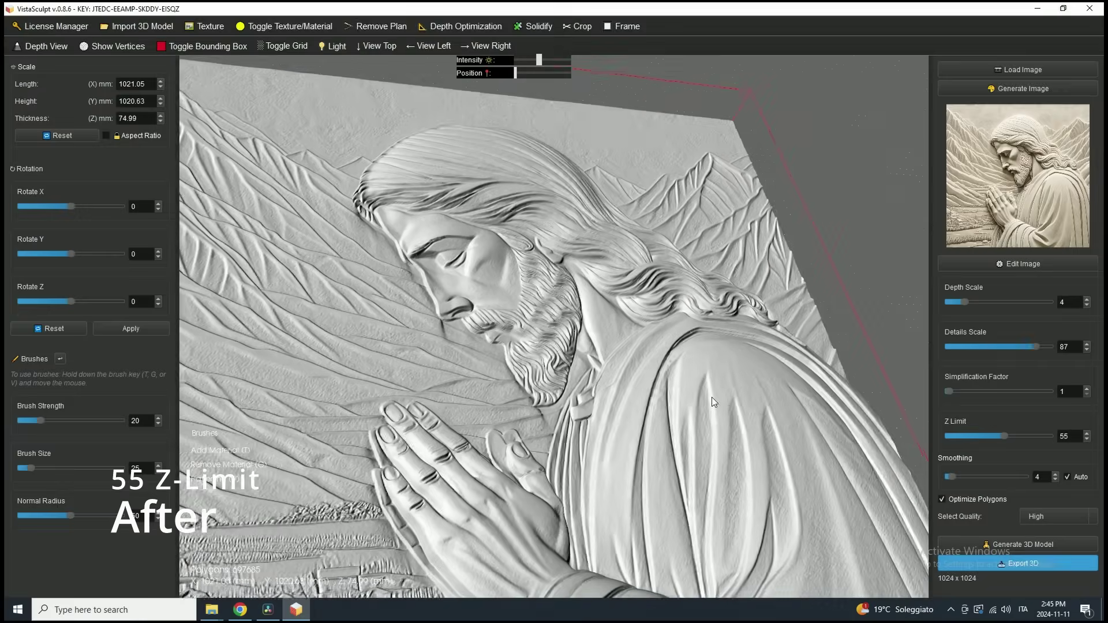
drag(711, 397, 529, 249)
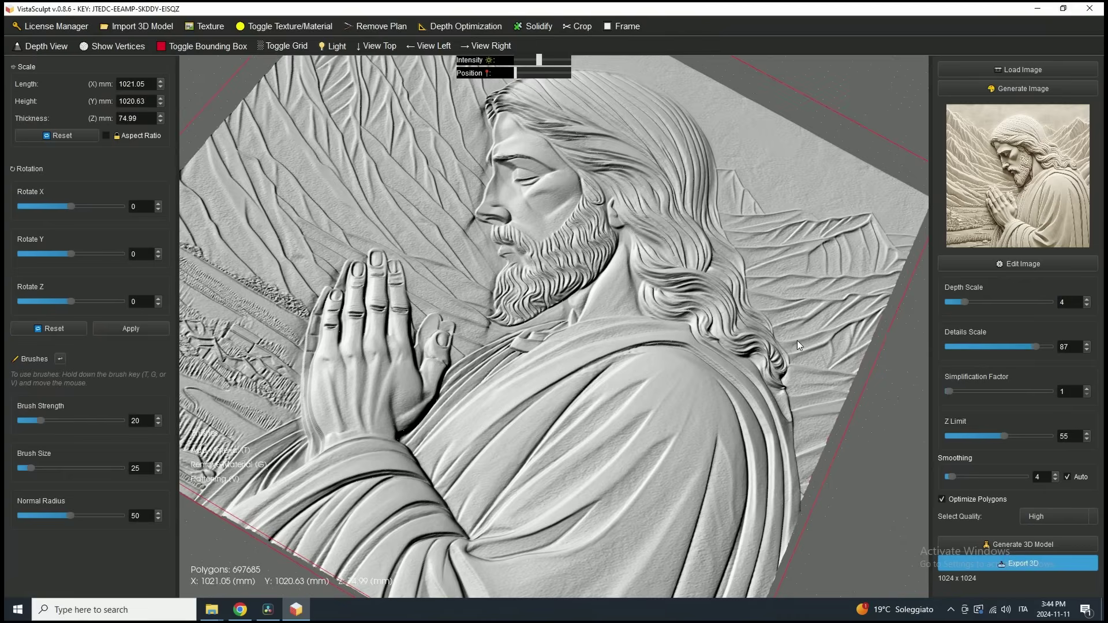
drag(798, 341, 802, 248)
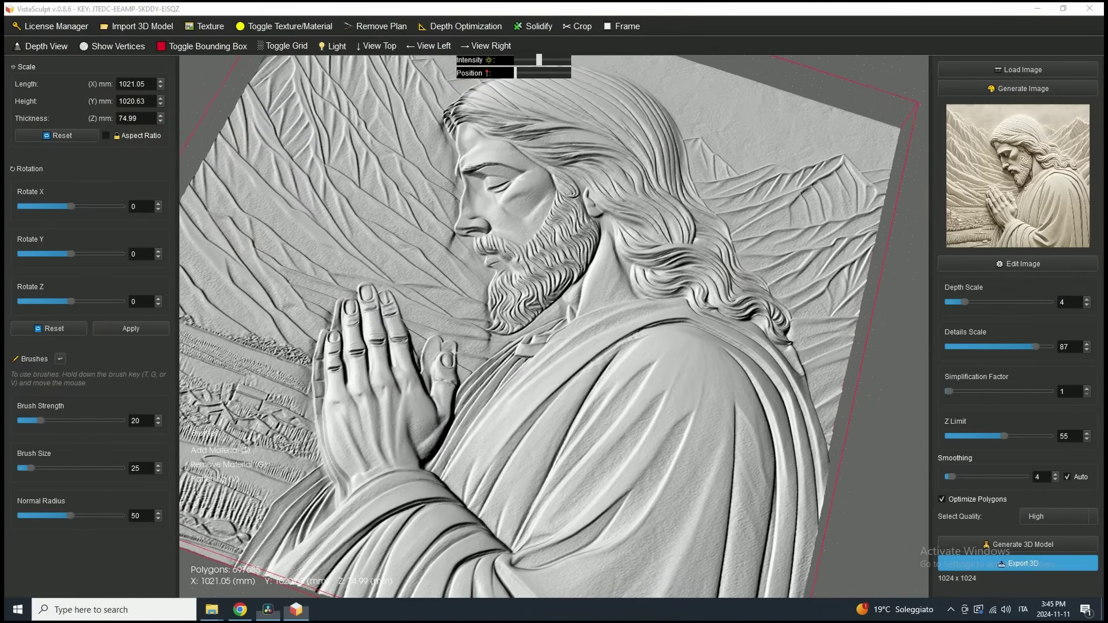
drag(612, 130, 602, 98)
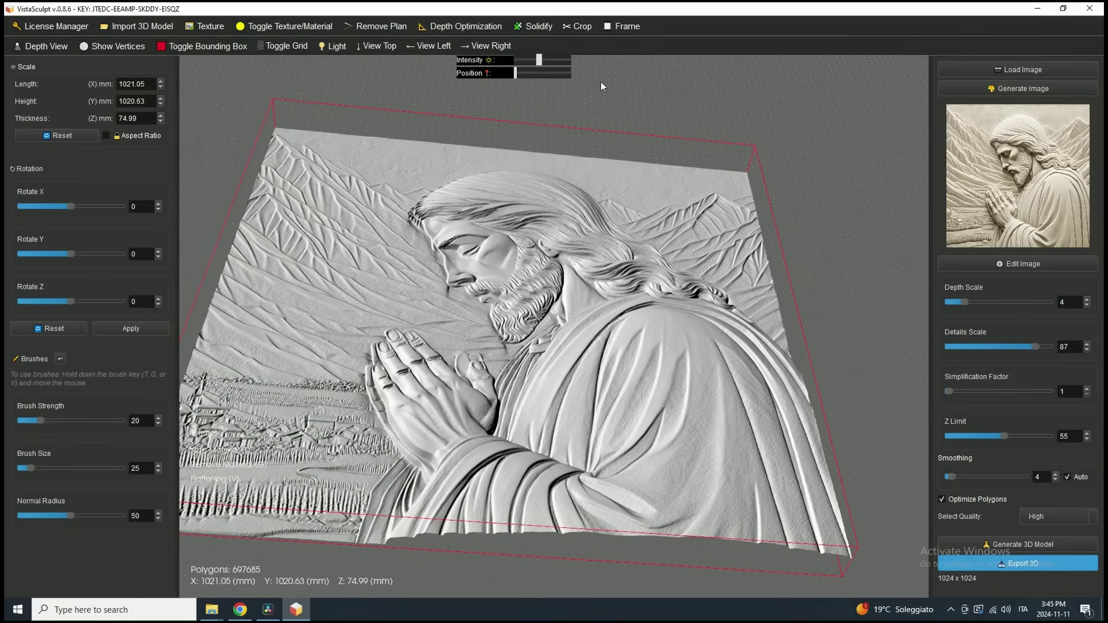
click(268, 610)
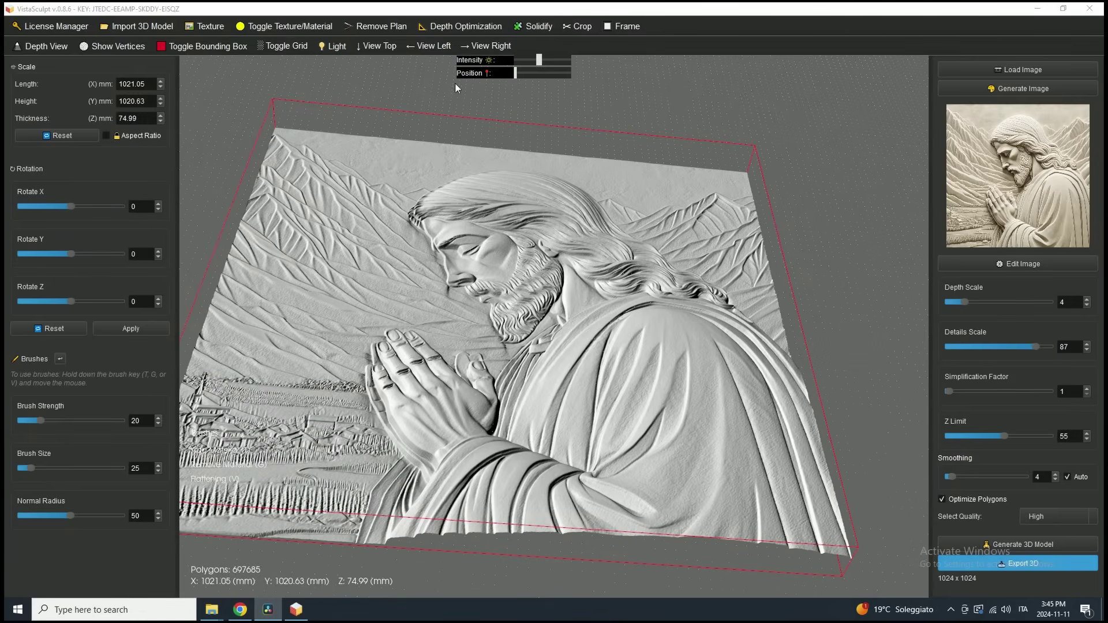
Try 30% Depth Optimization on the relief, then revert it.
click(447, 28)
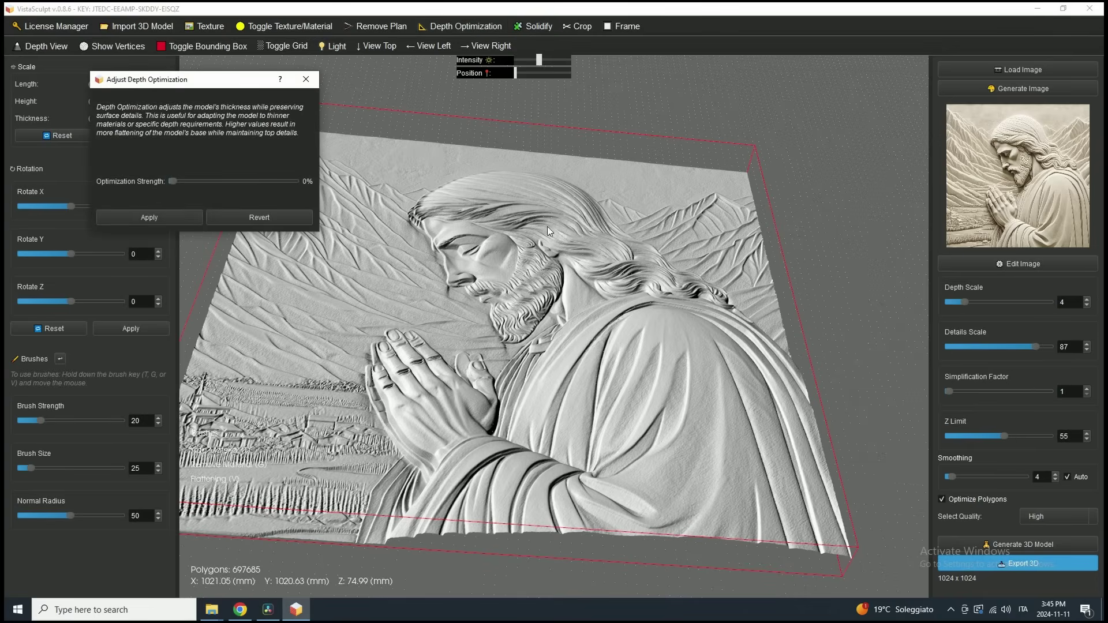
drag(548, 231, 495, 133)
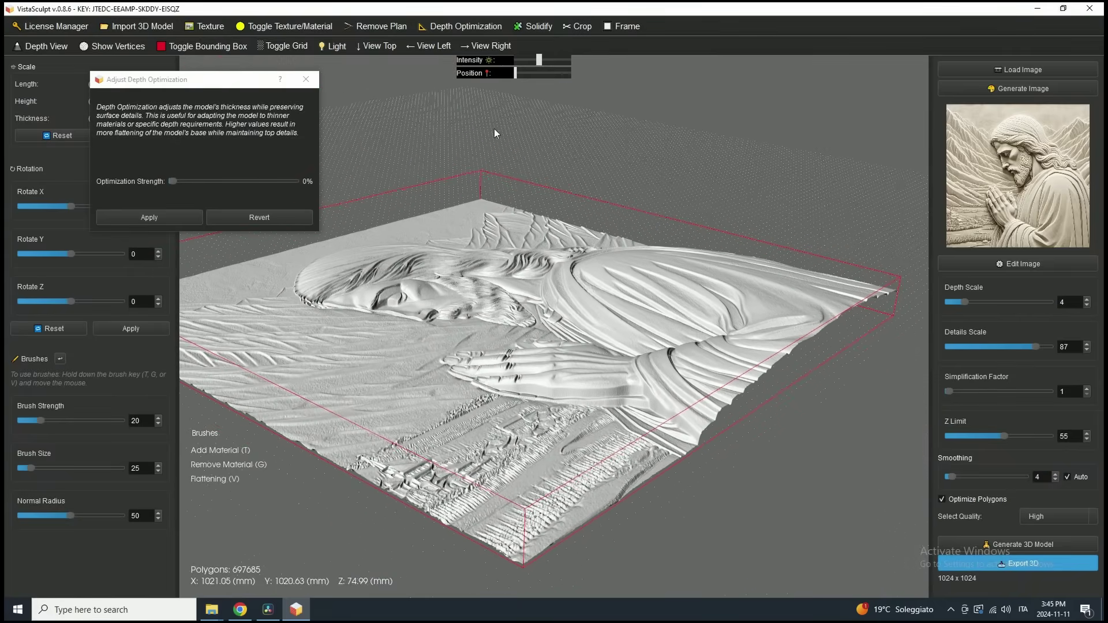
drag(172, 180, 200, 182)
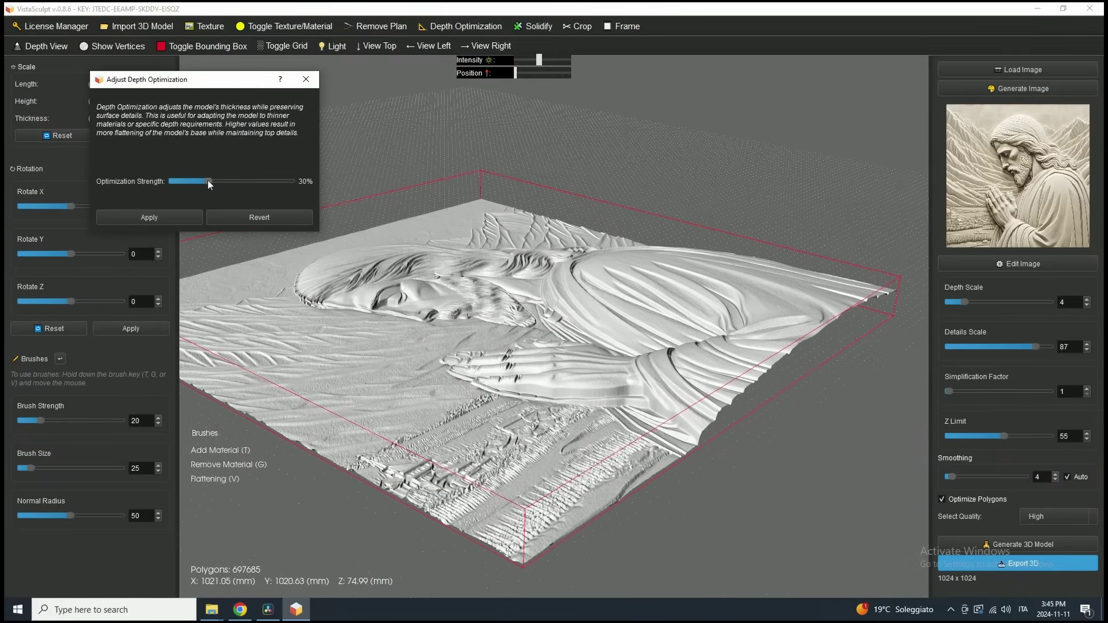
click(176, 213)
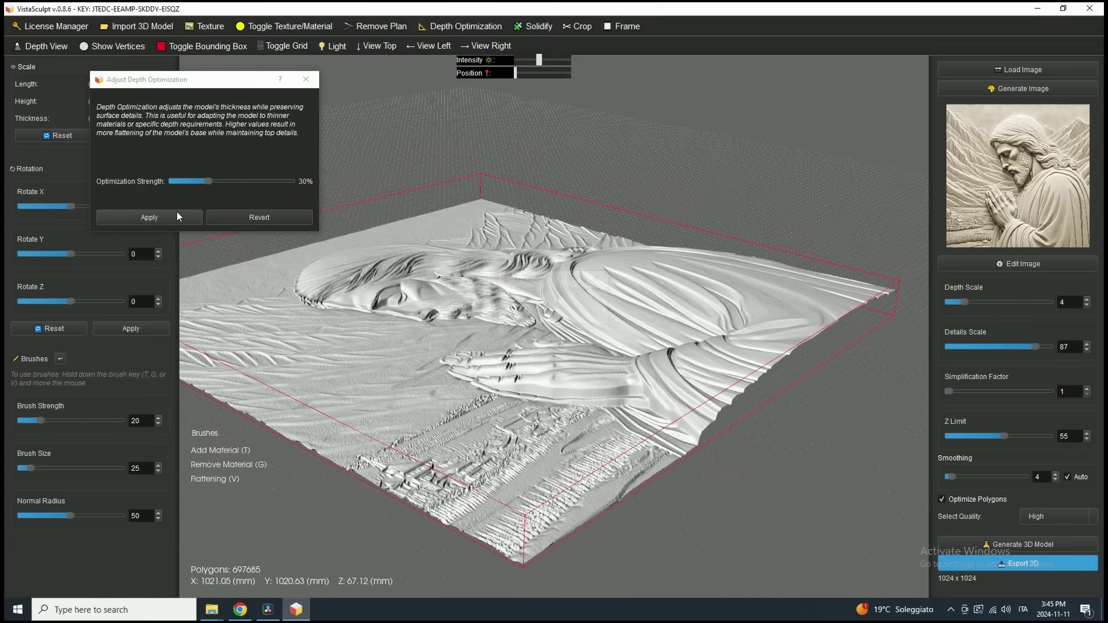
scroll(652, 286, up, 10)
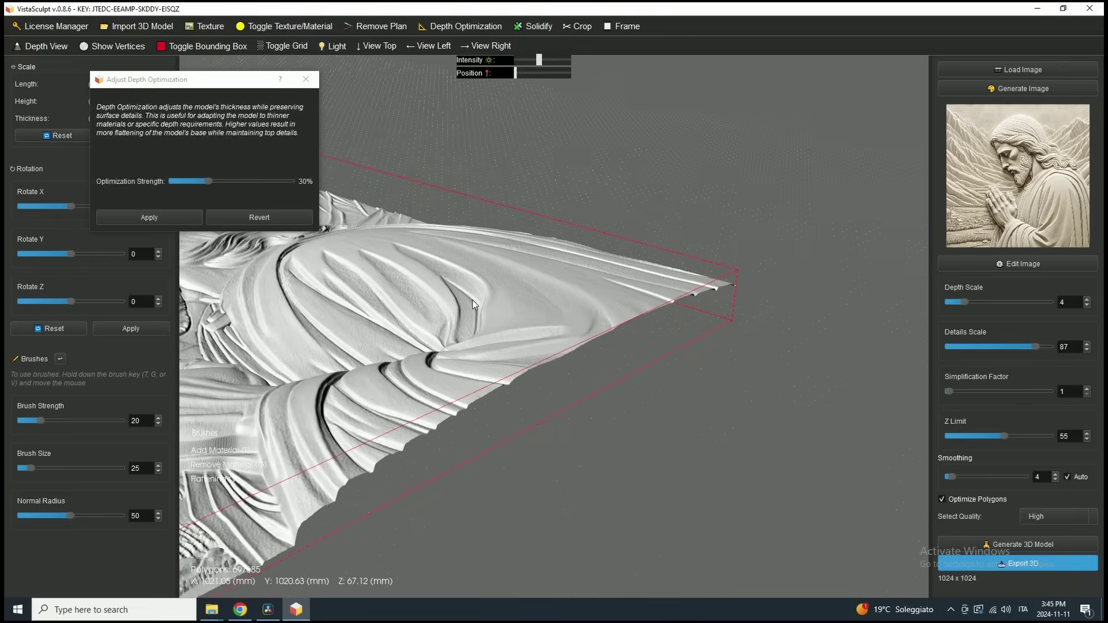
scroll(647, 289, down, 5)
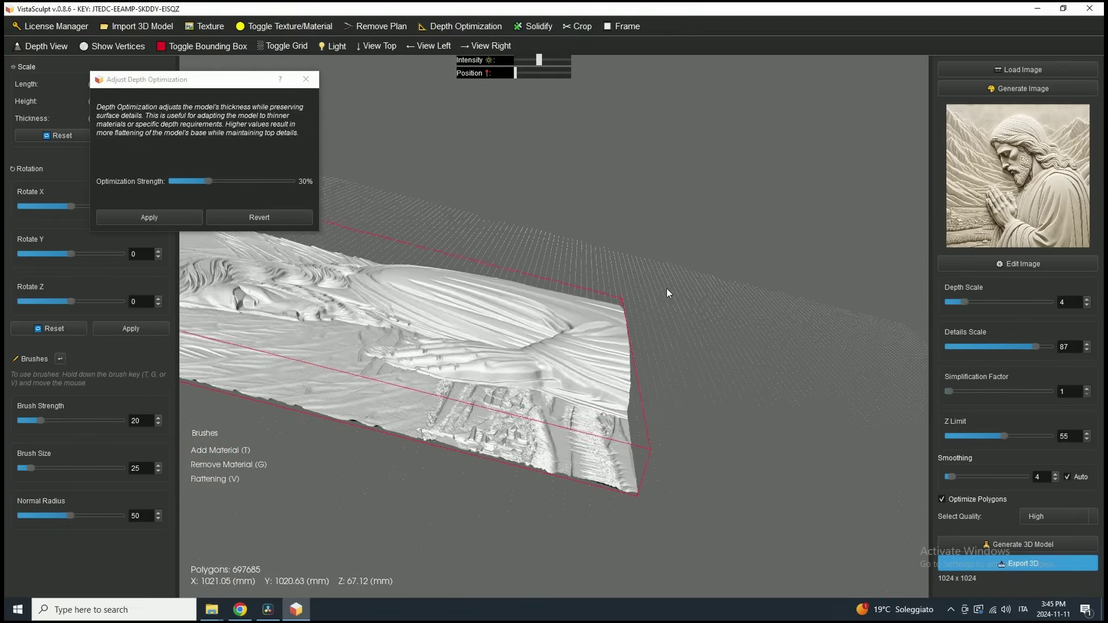
scroll(658, 271, up, 6)
scroll(673, 261, down, 2)
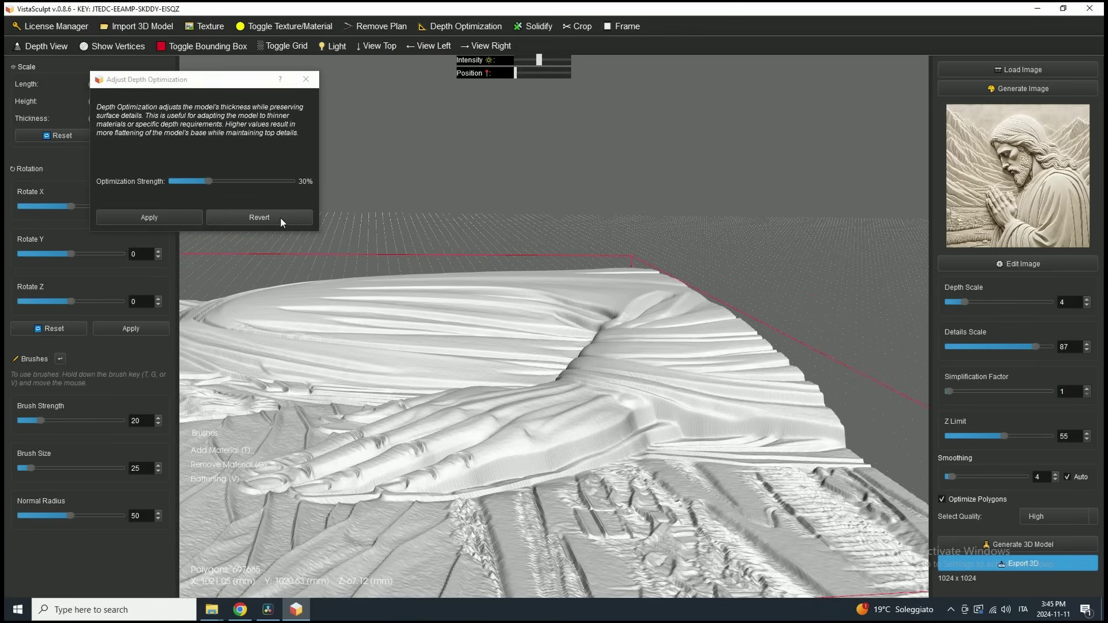
click(279, 218)
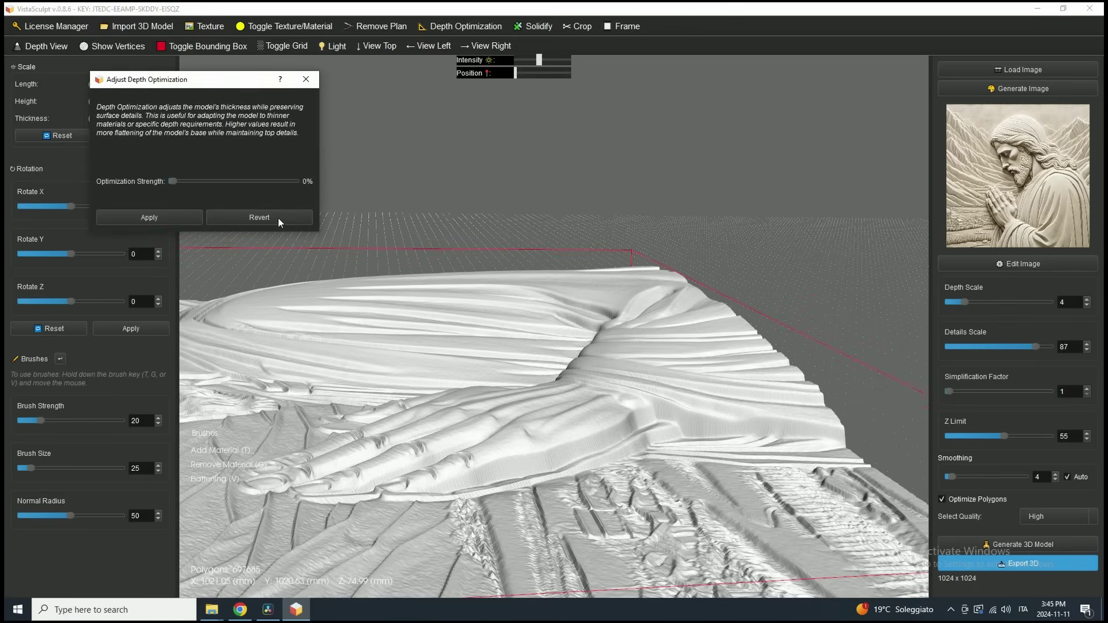
Try 50% Depth Optimization, check the flattening from the side, then revert.
drag(175, 179, 225, 179)
click(186, 214)
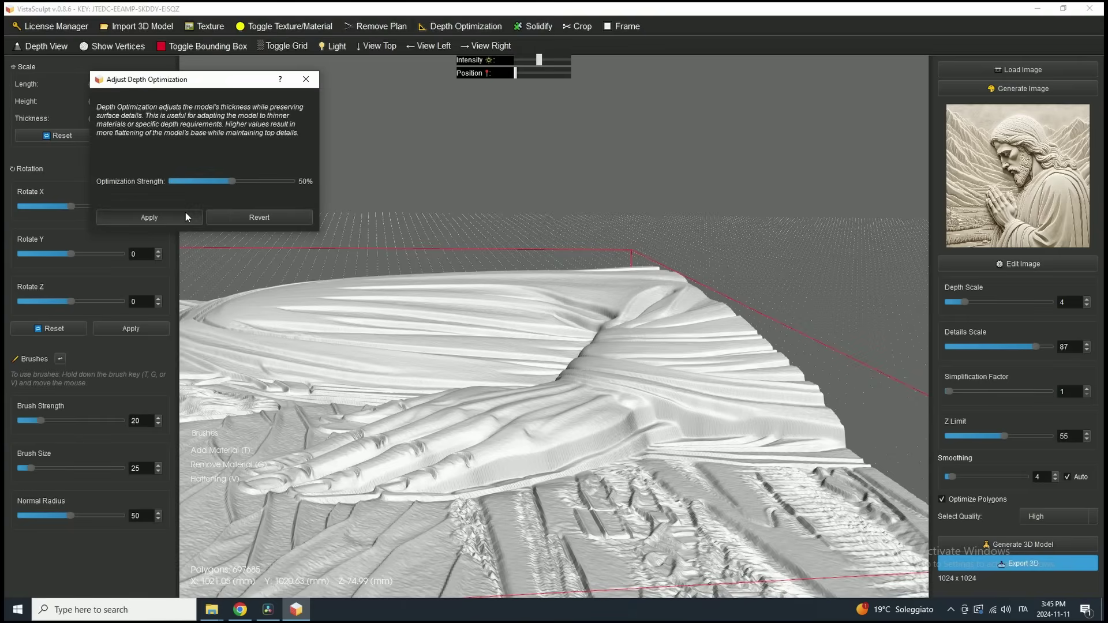
drag(473, 276, 517, 292)
drag(440, 237, 664, 242)
click(270, 215)
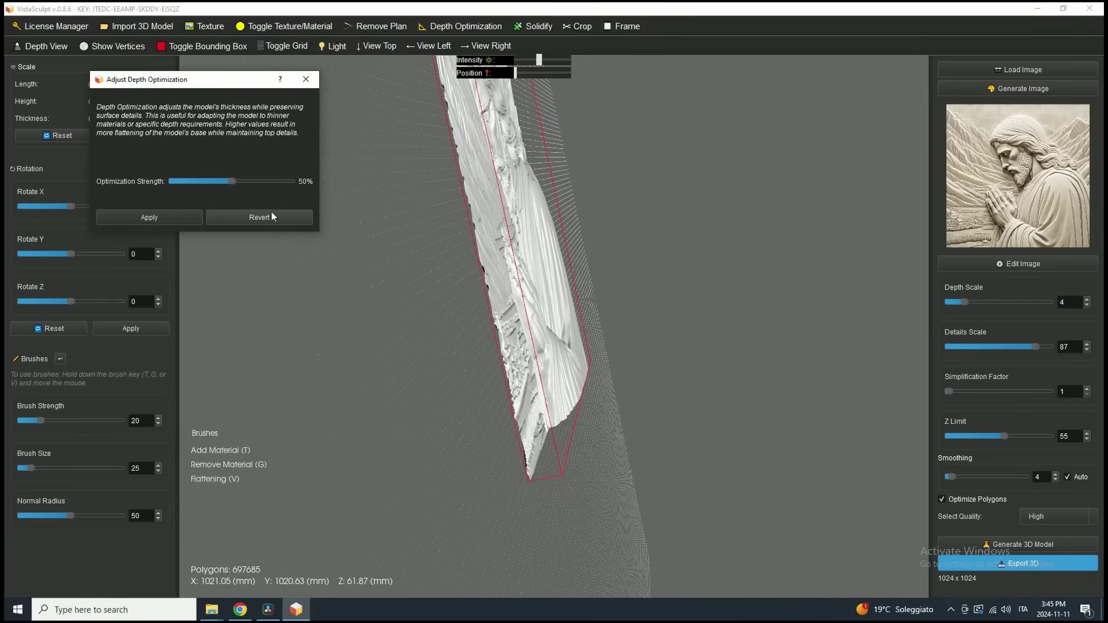
Apply 63% Depth Optimization, thinning the relief to 59.16 mm.
drag(175, 181, 247, 182)
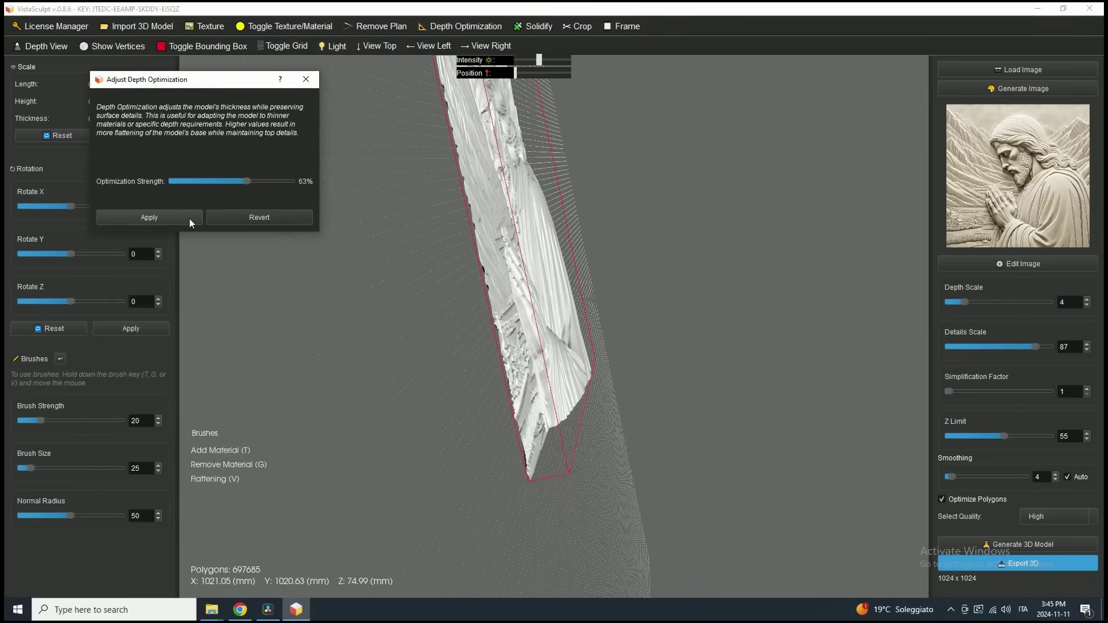
click(189, 218)
drag(523, 267, 266, 265)
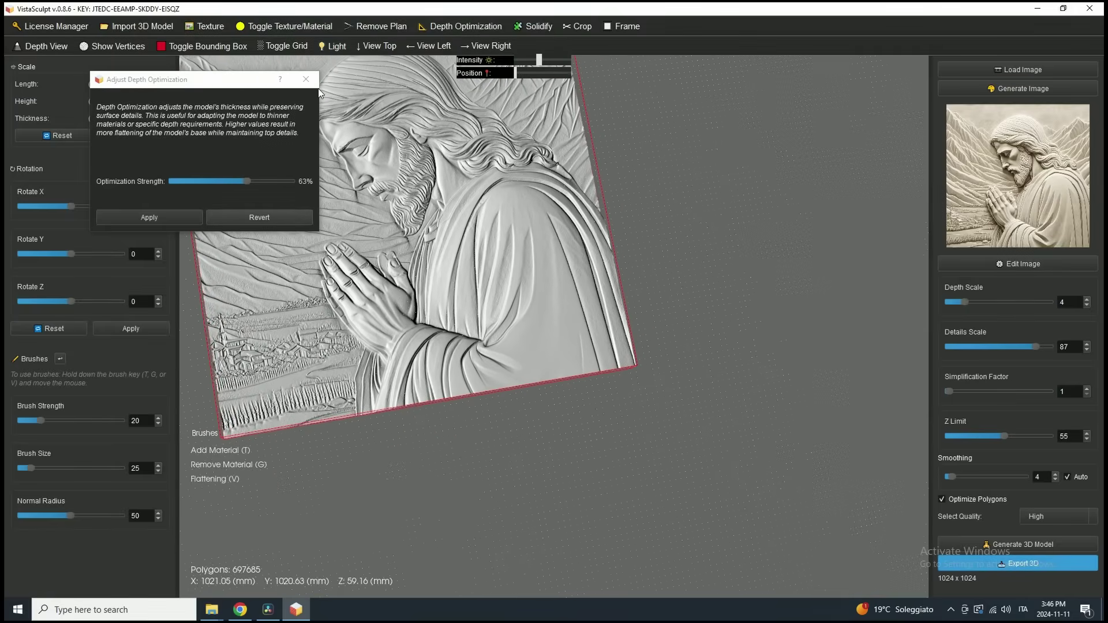
click(305, 79)
View the relief from the top, shift the light, and set Brush Size 13, Strength 98.
click(379, 46)
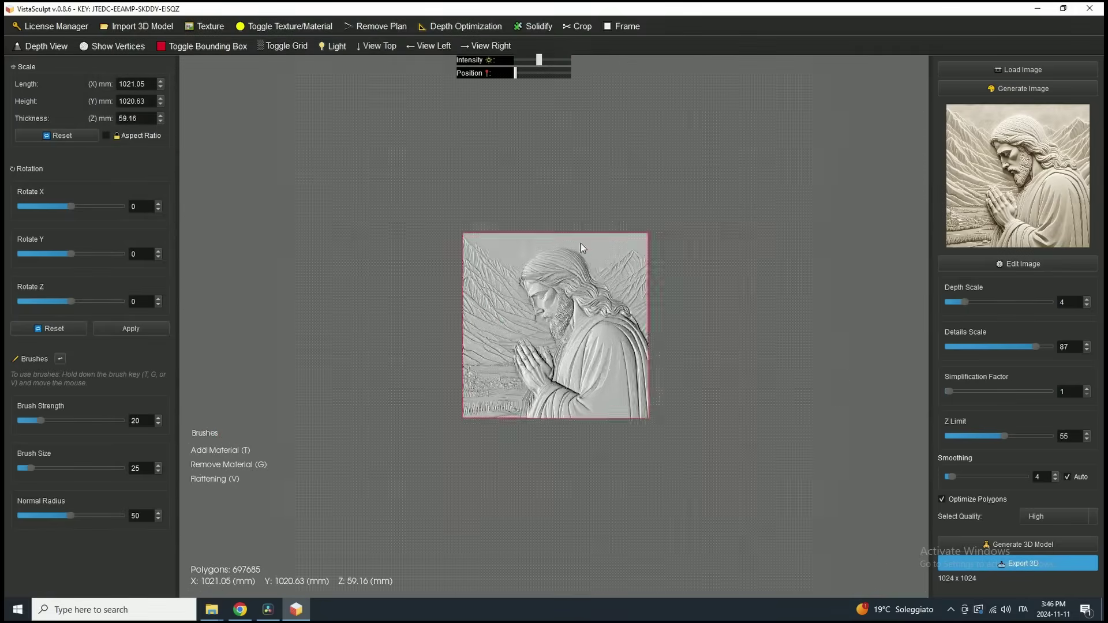
drag(517, 74, 563, 76)
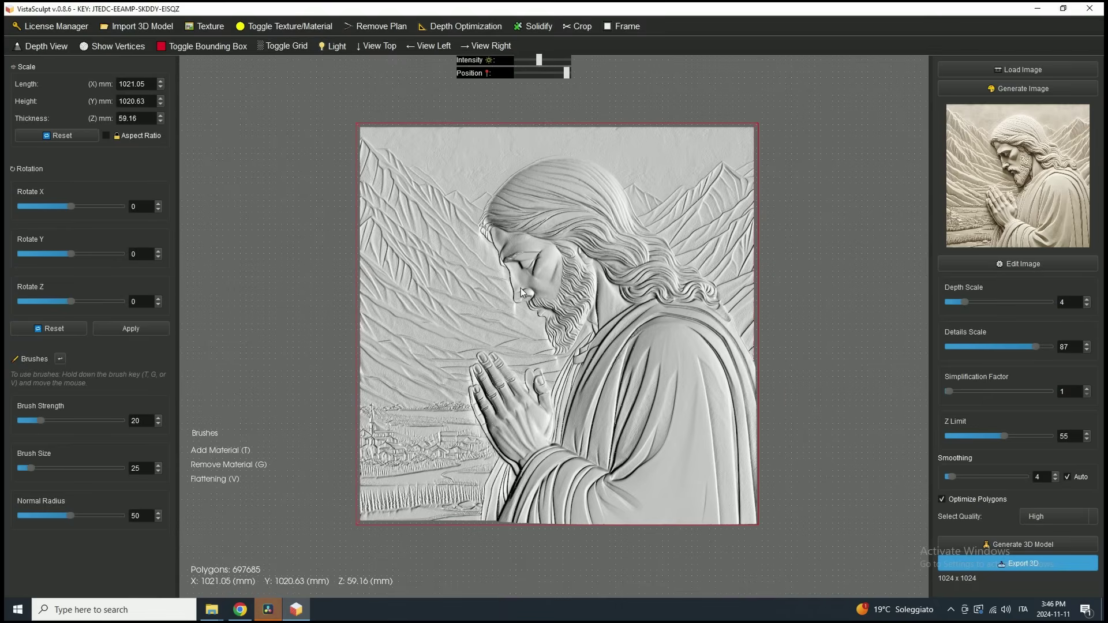
scroll(520, 289, up, 6)
scroll(773, 397, up, 4)
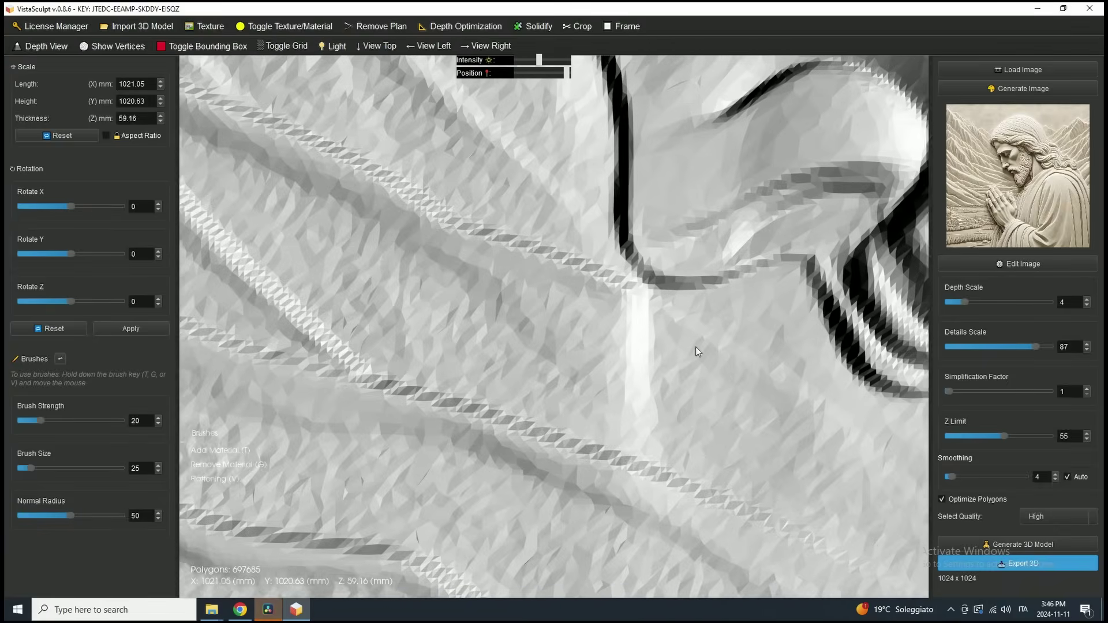
drag(35, 466, 24, 467)
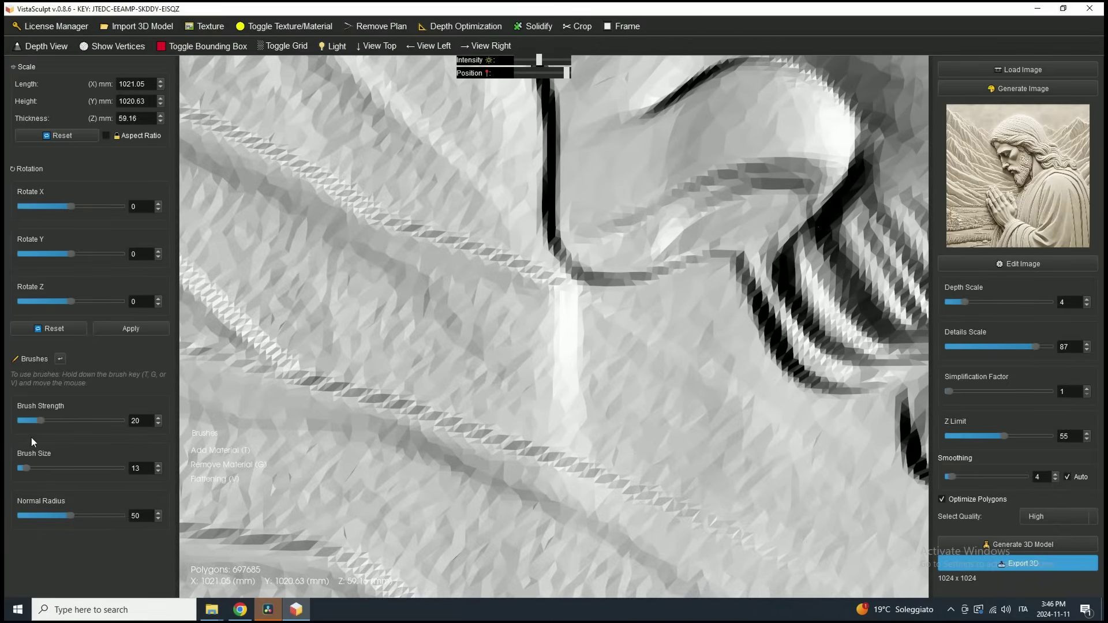
drag(40, 420, 55, 420)
Build up material around the nose, then preview a rectangular frame (thickness 29.40, ratios 0.90).
mouse_move(636, 385)
mouse_down()
mouse_move(539, 329)
mouse_move(660, 338)
mouse_up()
key(t)
scroll(589, 408, down, 6)
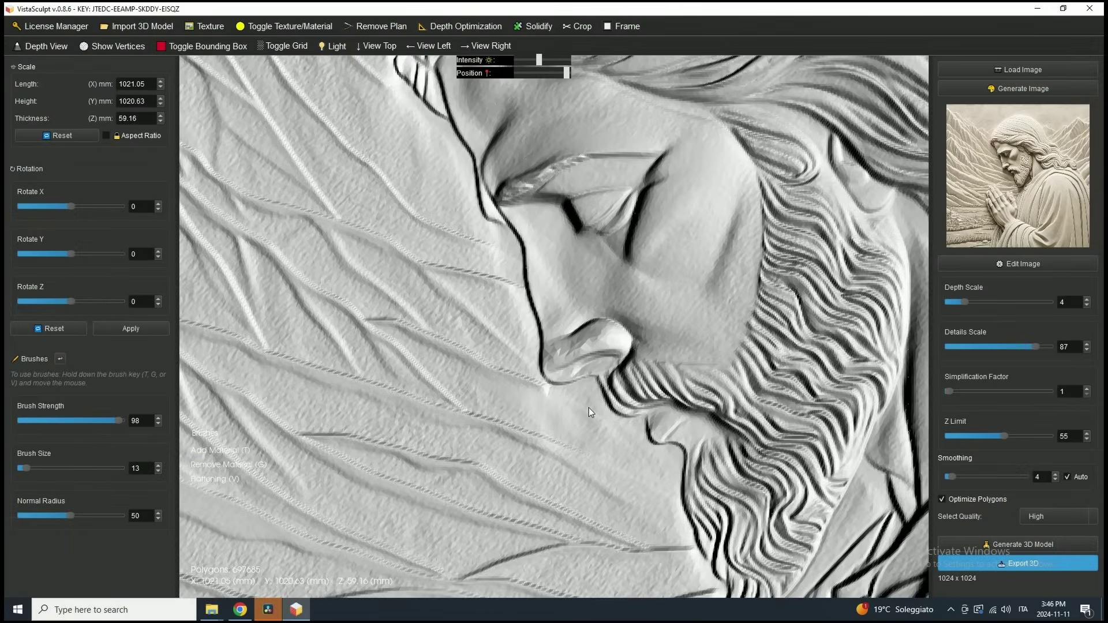
scroll(594, 477, up, 6)
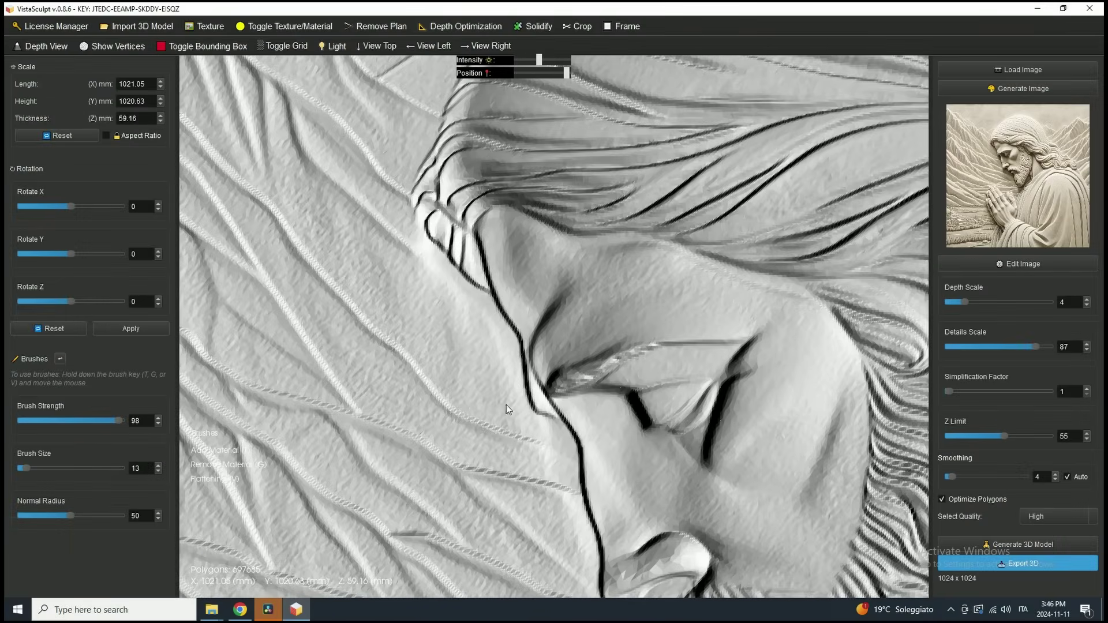
scroll(456, 306, down, 5)
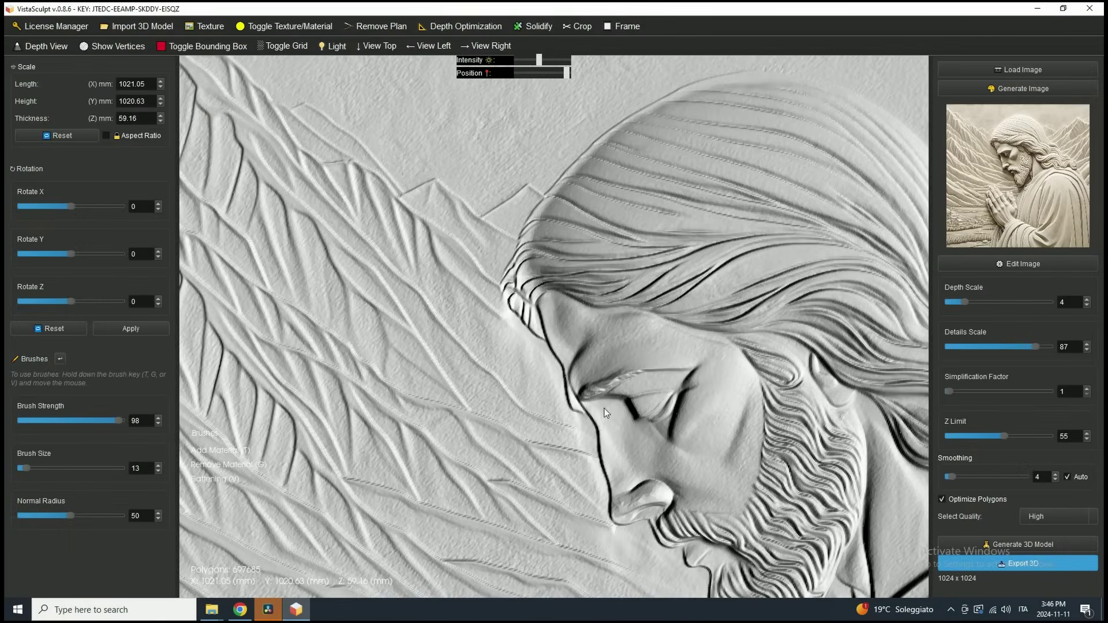
drag(537, 271, 507, 180)
scroll(597, 420, up, 3)
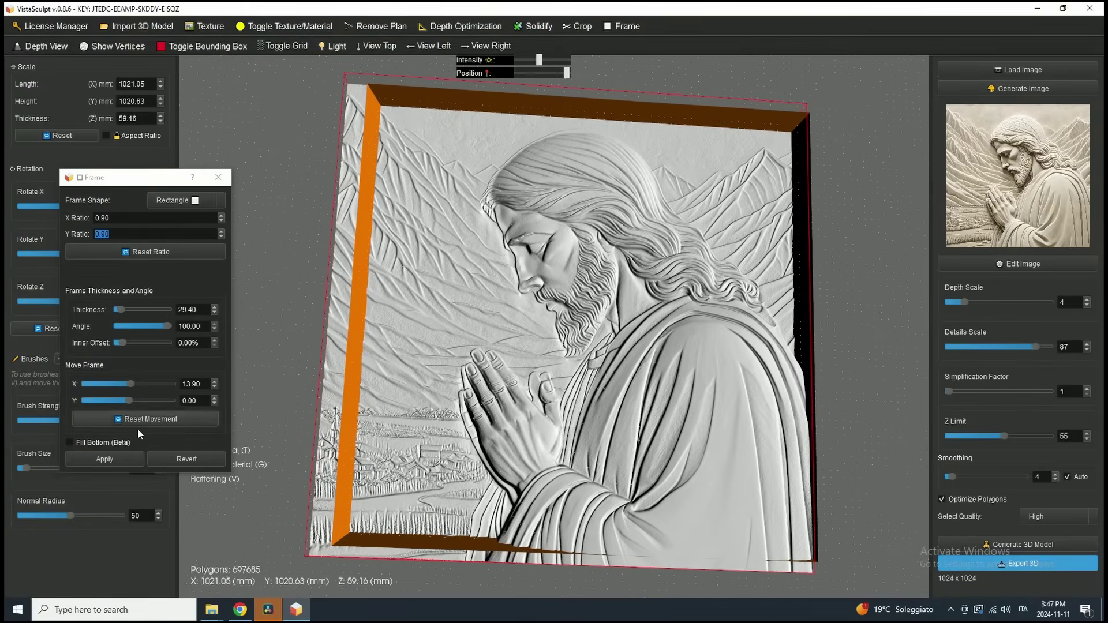
click(119, 459)
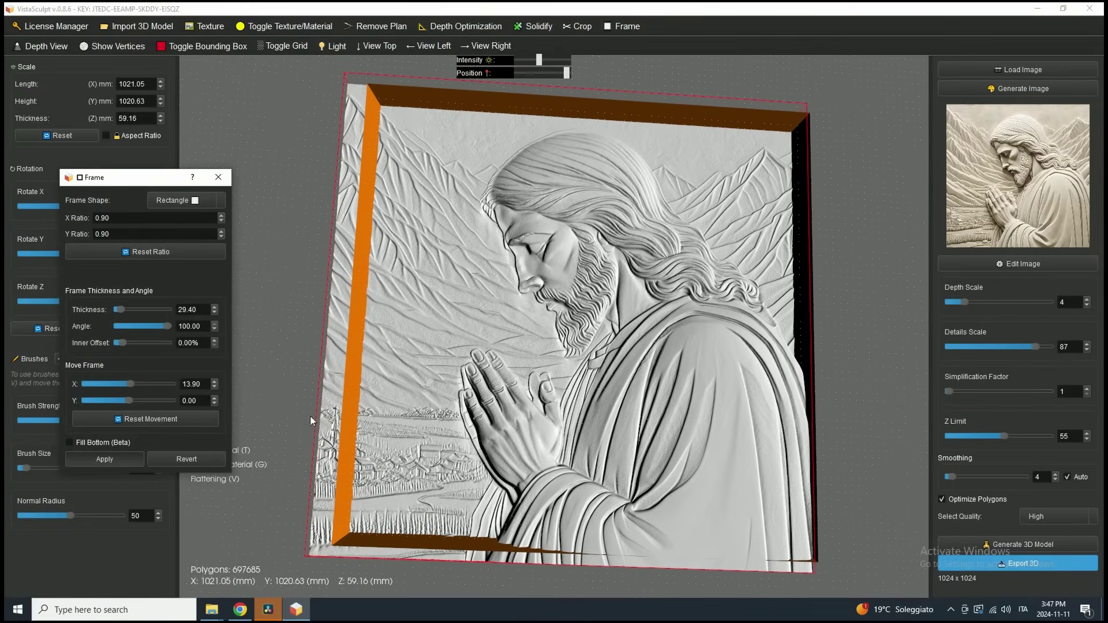